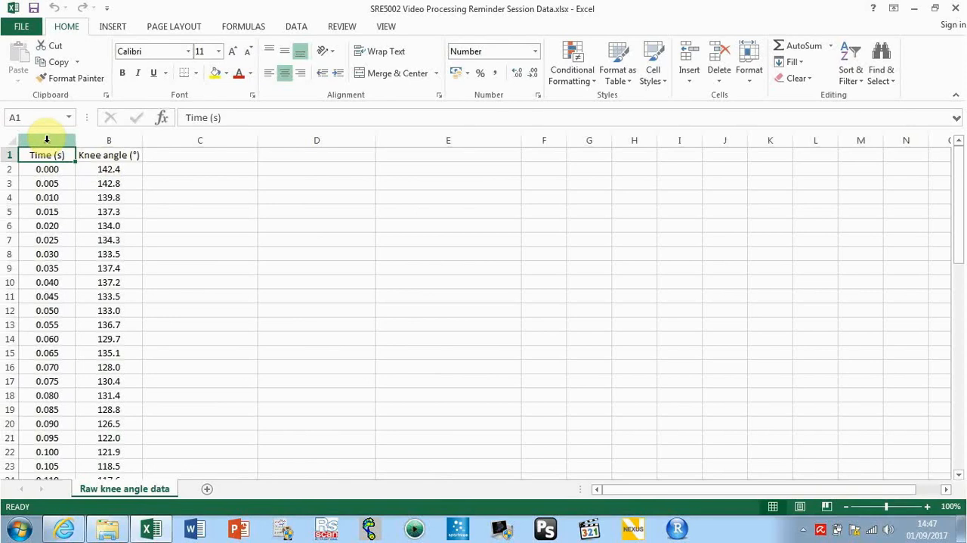
Insert a line chart from the Time (s) and Knee angle (°) data in columns A and B
click(46, 139)
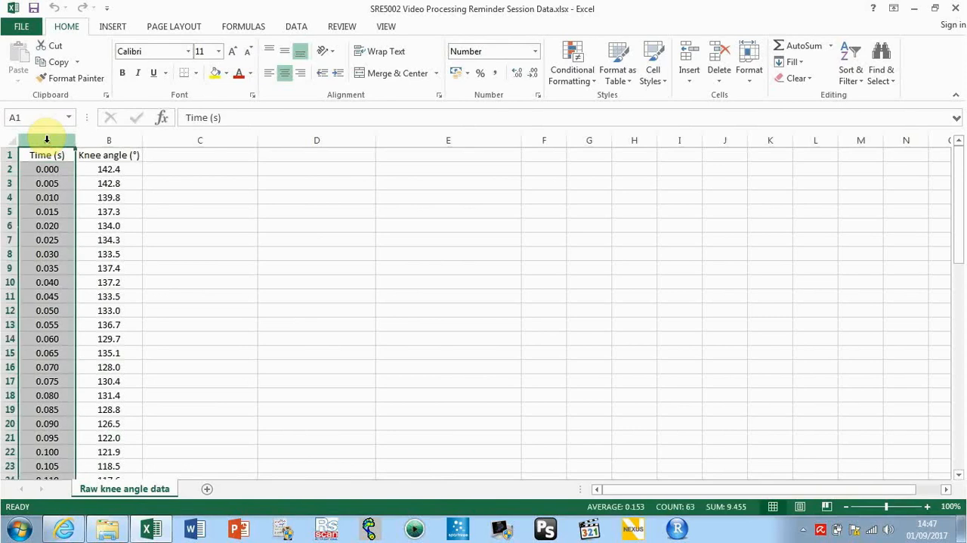
ctrl+click(88, 139)
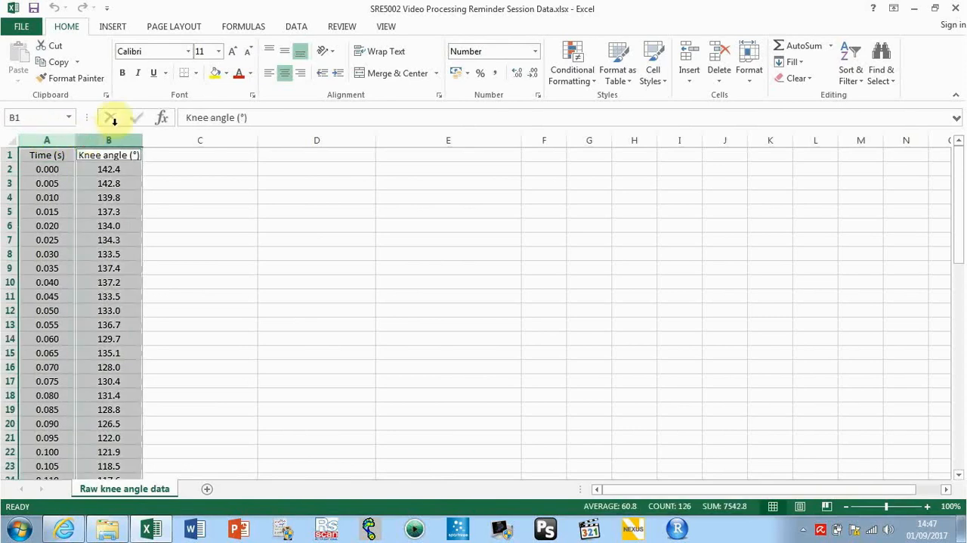
click(112, 28)
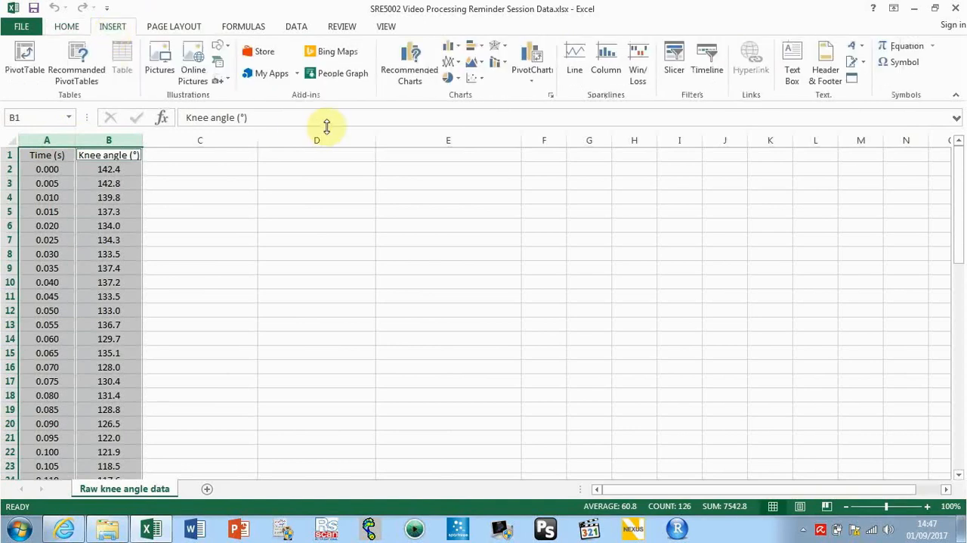
click(453, 64)
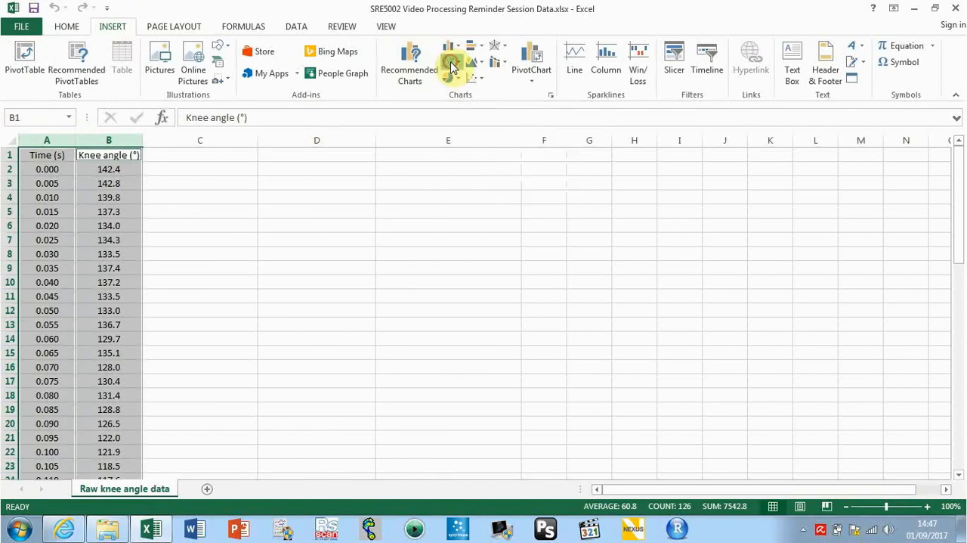
click(458, 107)
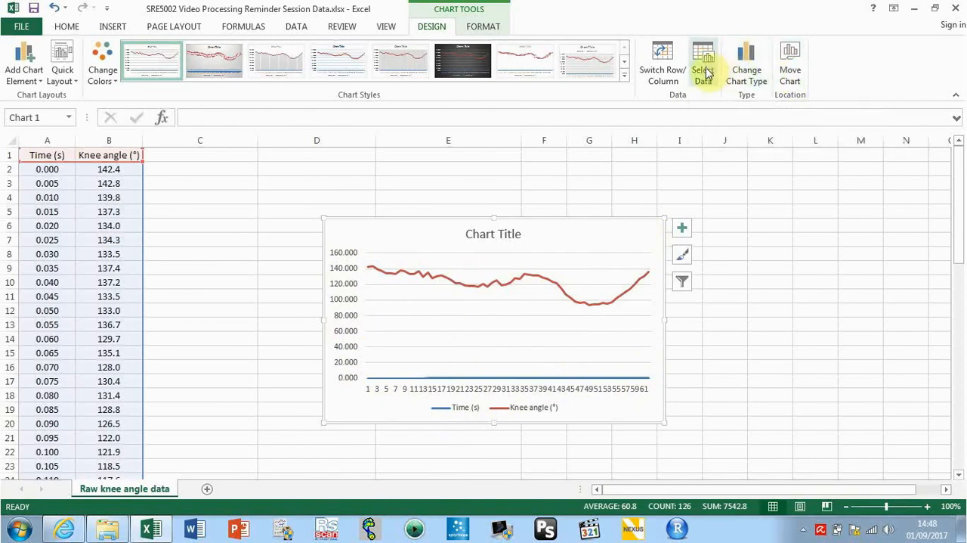
Remove the Time (s) series from the chart's data source
right_click(652, 239)
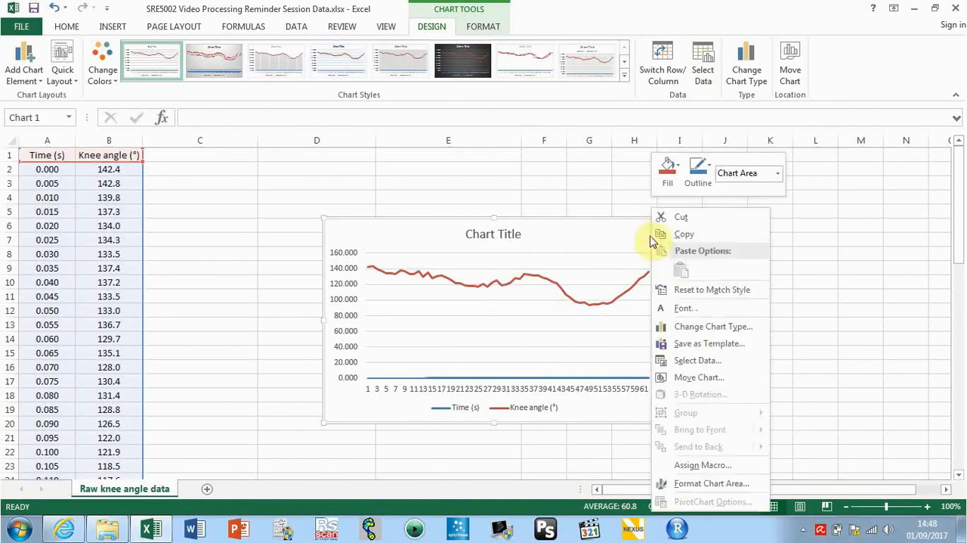
click(700, 364)
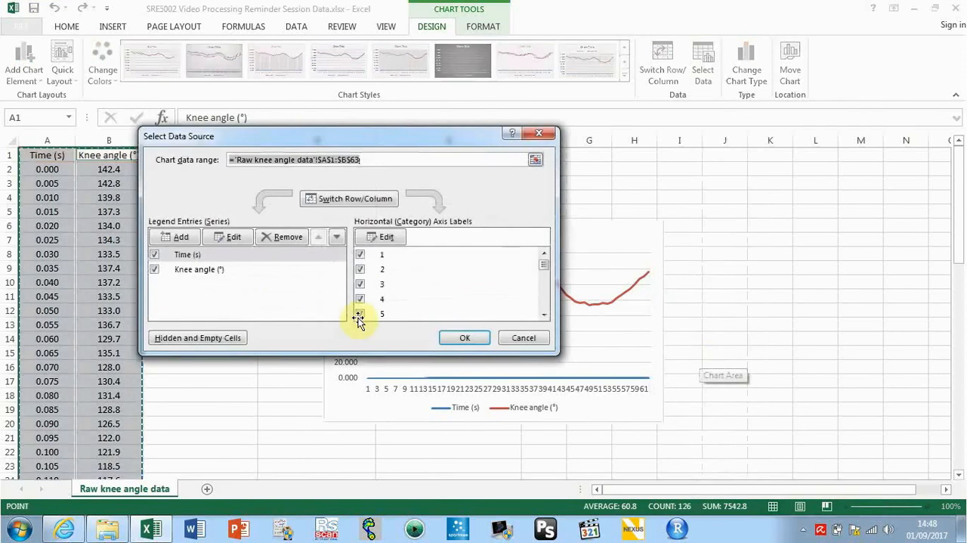
click(190, 255)
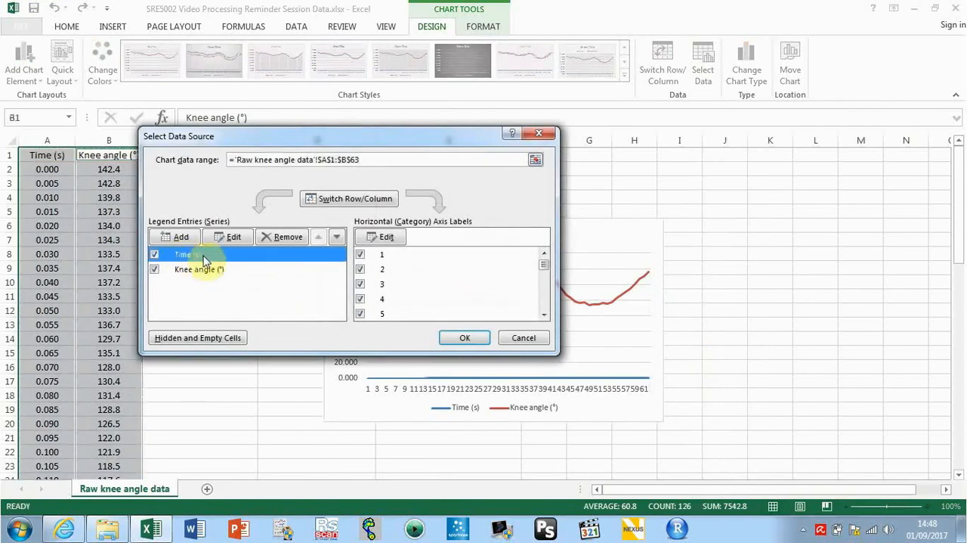
click(282, 238)
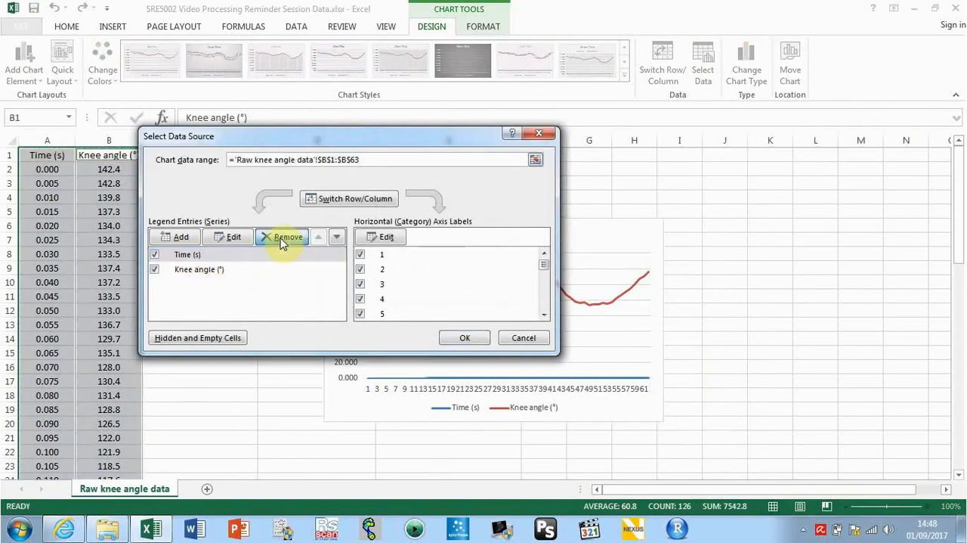
Set the chart's horizontal axis labels to the time values in A2:A63 and apply the data source changes
click(386, 238)
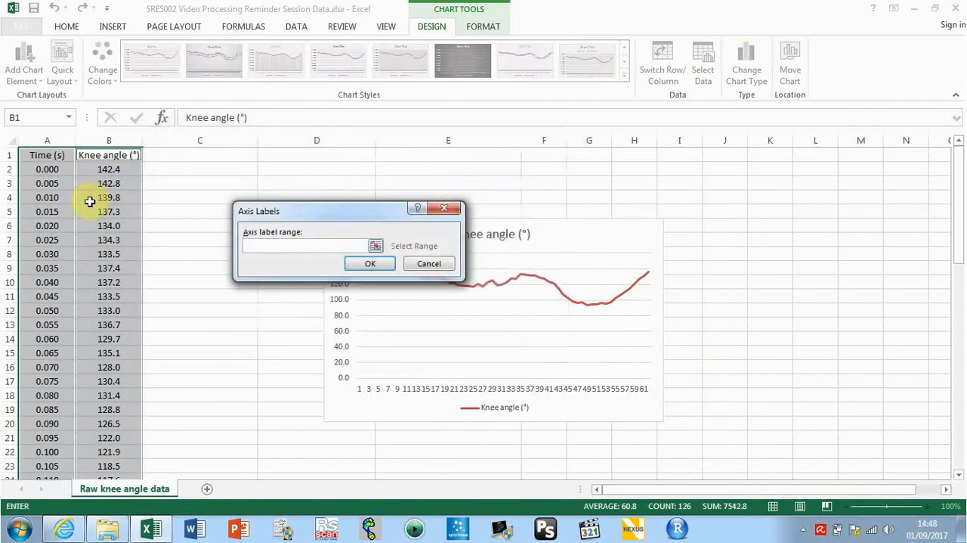
click(57, 170)
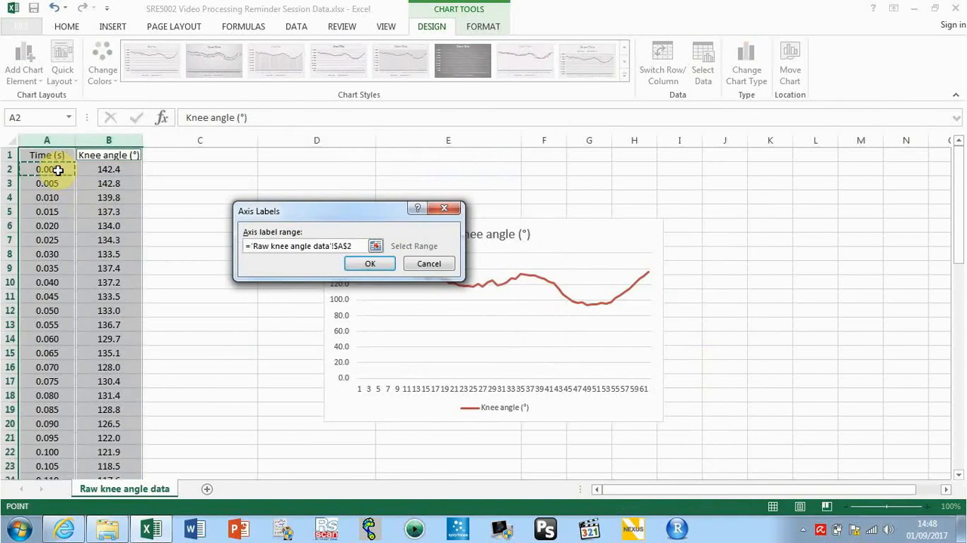
key(shift+Down)
key(shift+Down)
key(shift+Down)
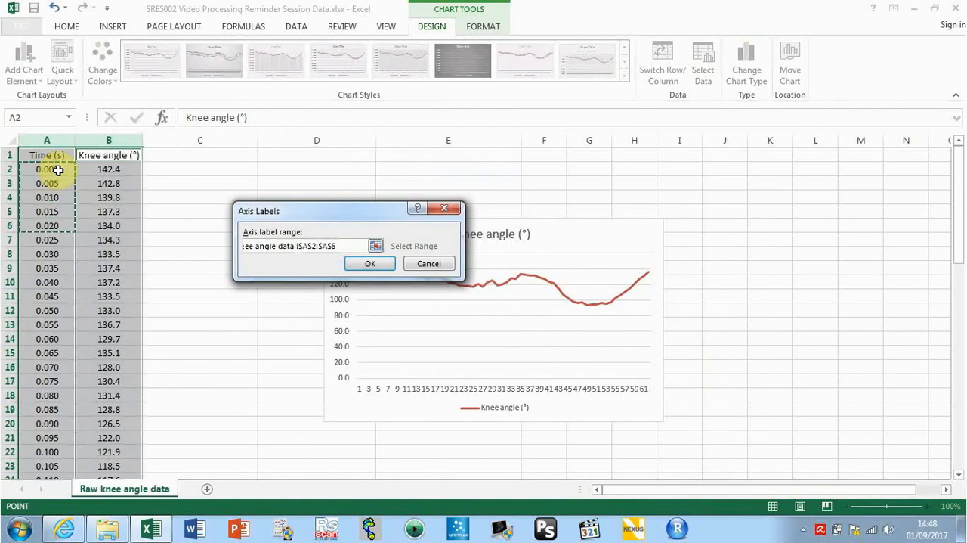
key(shift+Up)
key(shift+Up)
key(shift+Up)
key(shift+Down)
key(shift+Down)
key(shift+Down)
key(shift+Down)
key(shift+Up)
key(shift+Up)
key(shift+Up)
key(shift+Up)
key(shift+Down)
key(shift+Down)
key(shift+Down)
key(shift+Down)
key(shift+Down)
key(shift+Down)
key(shift+Down)
key(shift+Down)
key(shift+Down)
key(shift+Down)
key(shift+Down)
key(shift+Down)
key(shift+Down)
key(shift+Down)
key(shift+Down)
key(shift+Down)
key(shift+Down)
key(shift+Down)
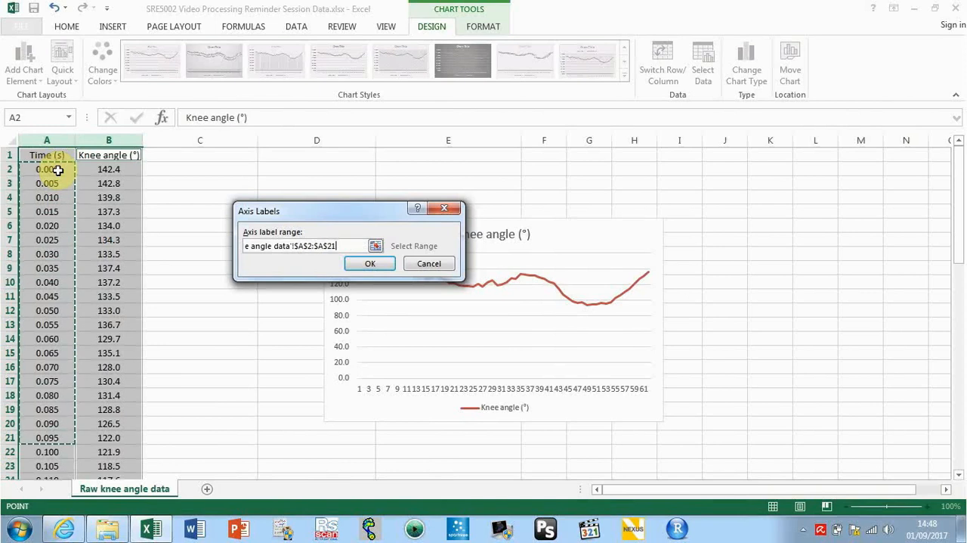
key(ctrl+shift+Down)
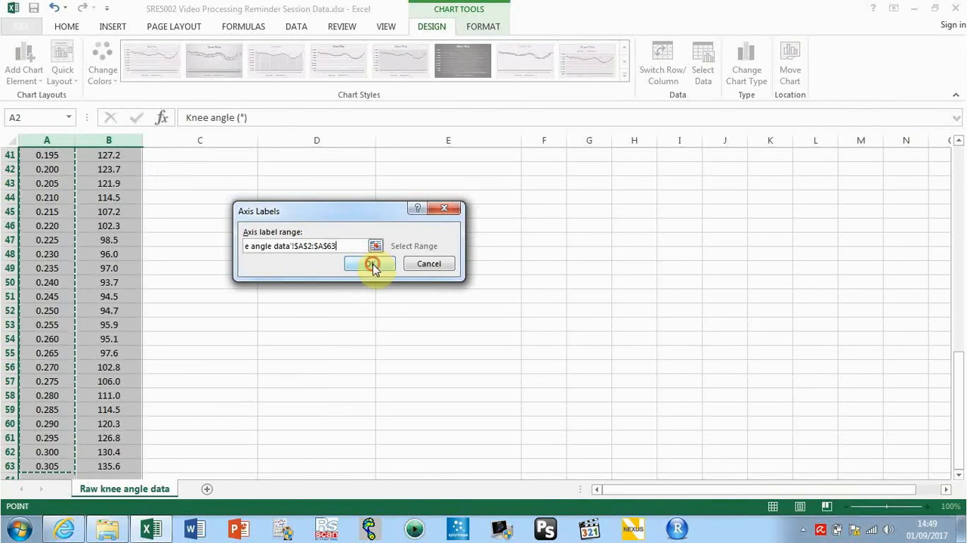
click(371, 264)
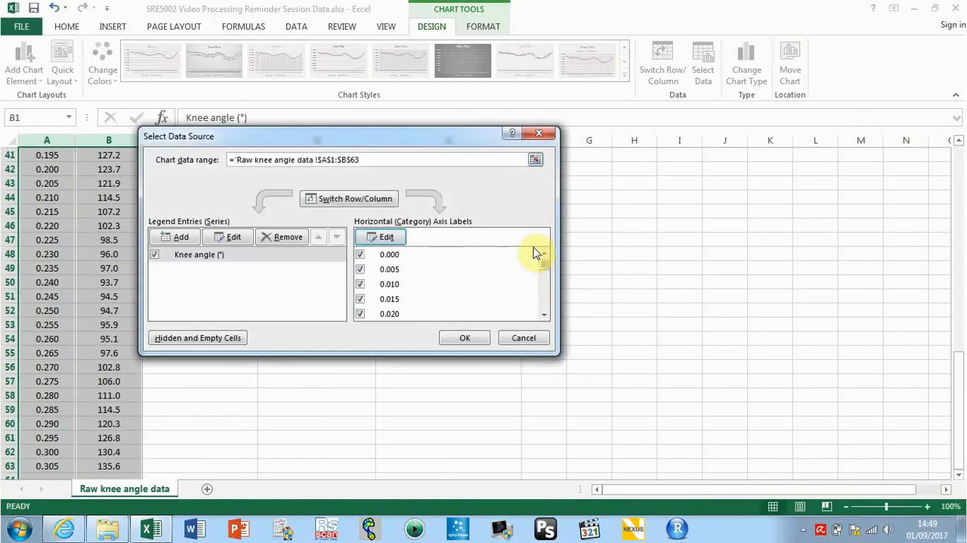
click(476, 339)
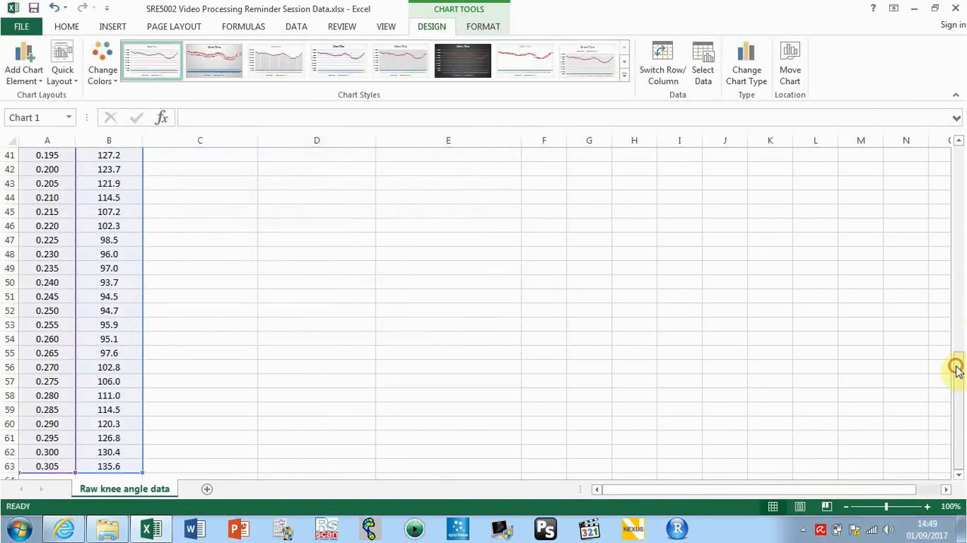
Move the knee angle chart to a new sheet named Chart1
drag(957, 367, 946, 136)
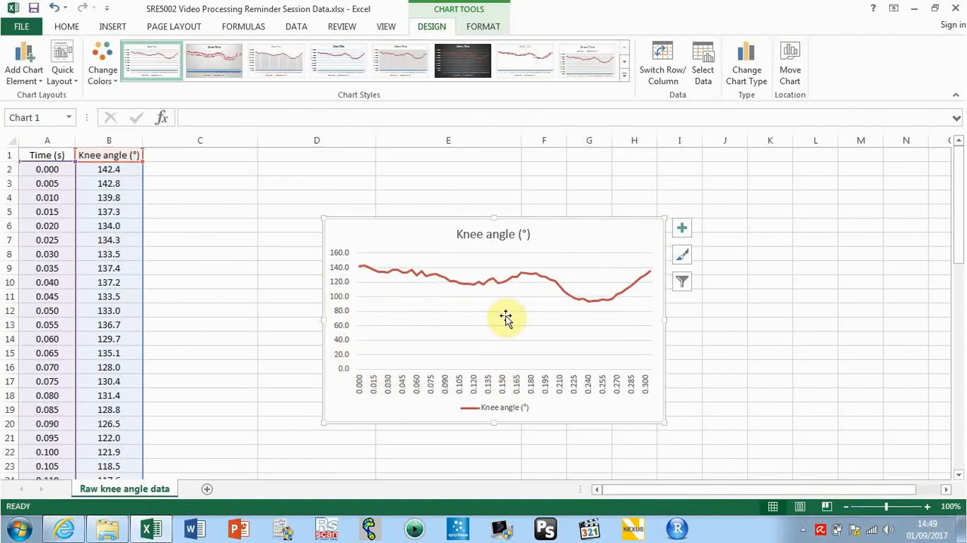
right_click(612, 234)
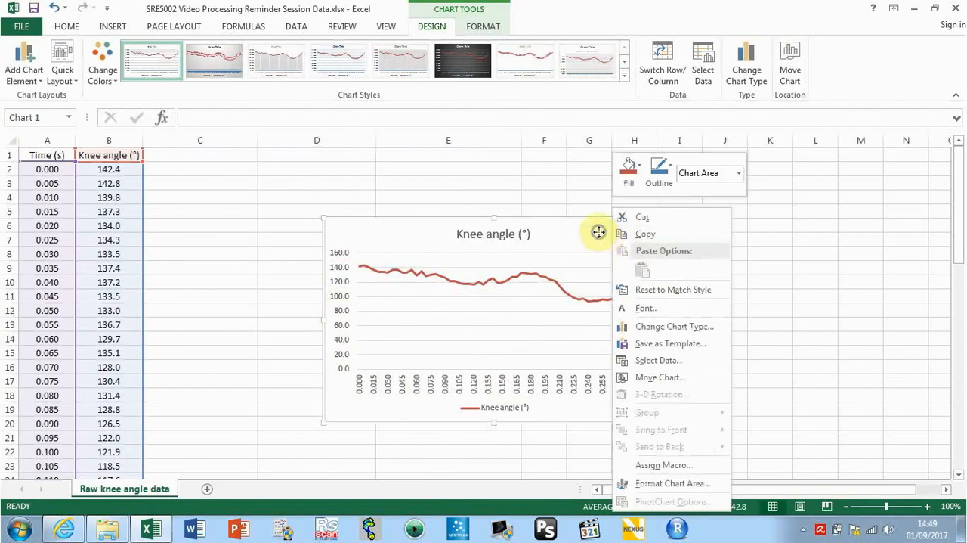
right_click(599, 235)
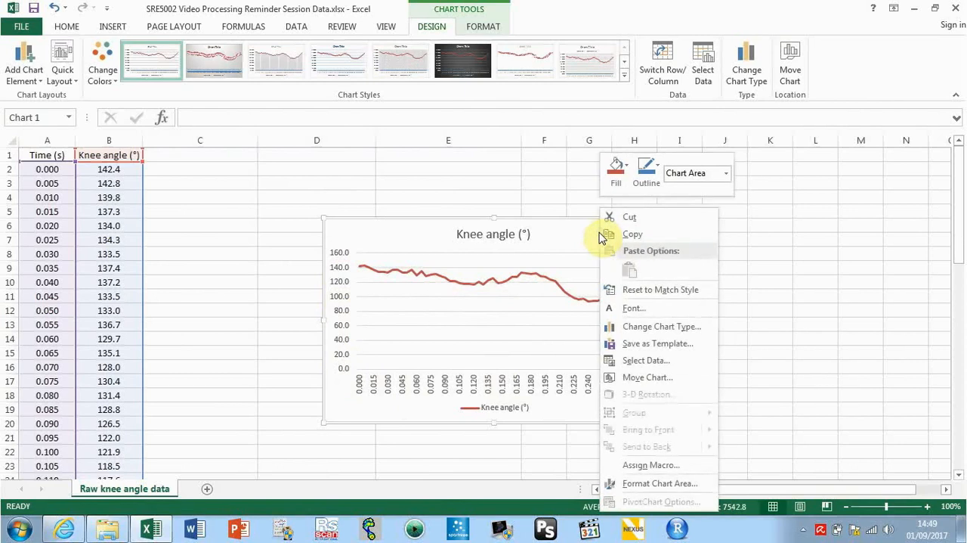
click(657, 378)
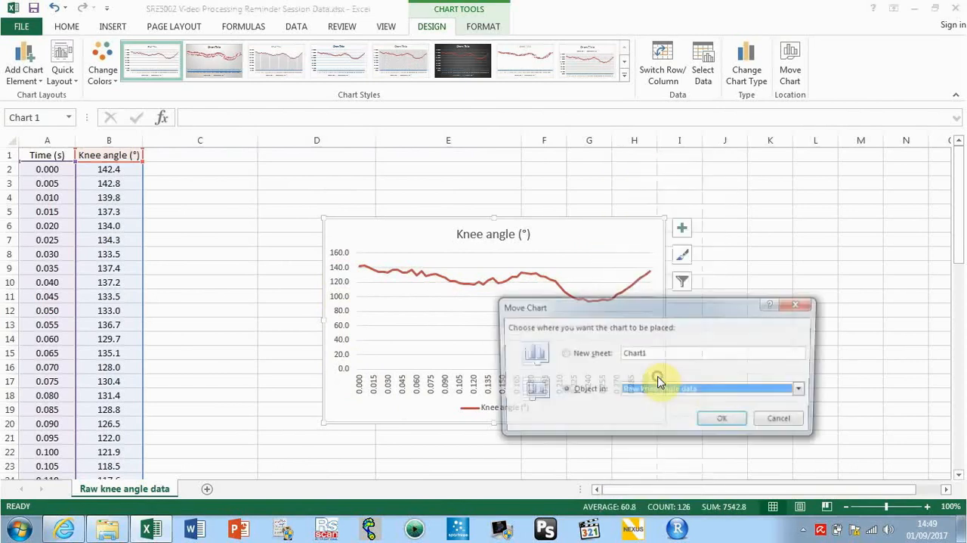
click(564, 353)
click(722, 421)
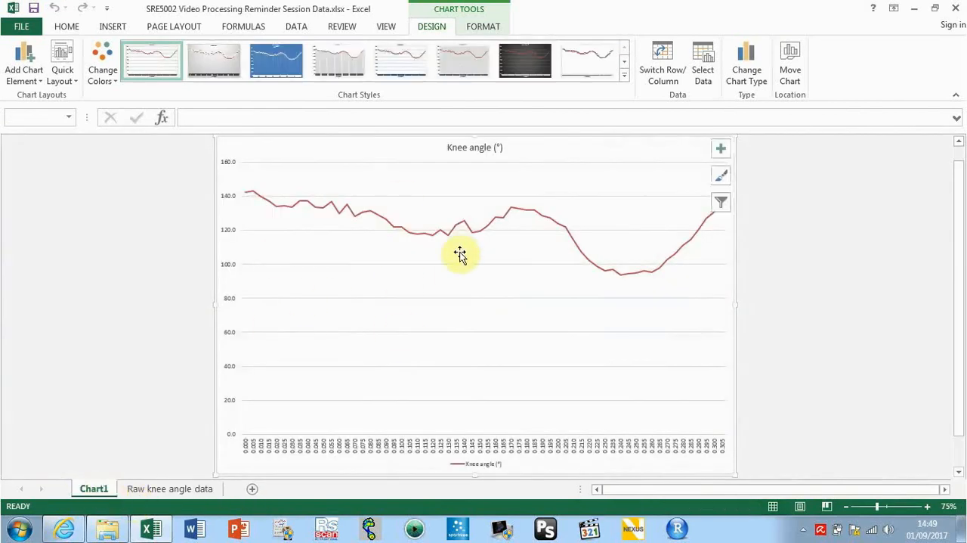
Enter the heading "Angular Velocity (o/s)" in cell C1 of the Raw knee angle data sheet
mouse_move(254, 197)
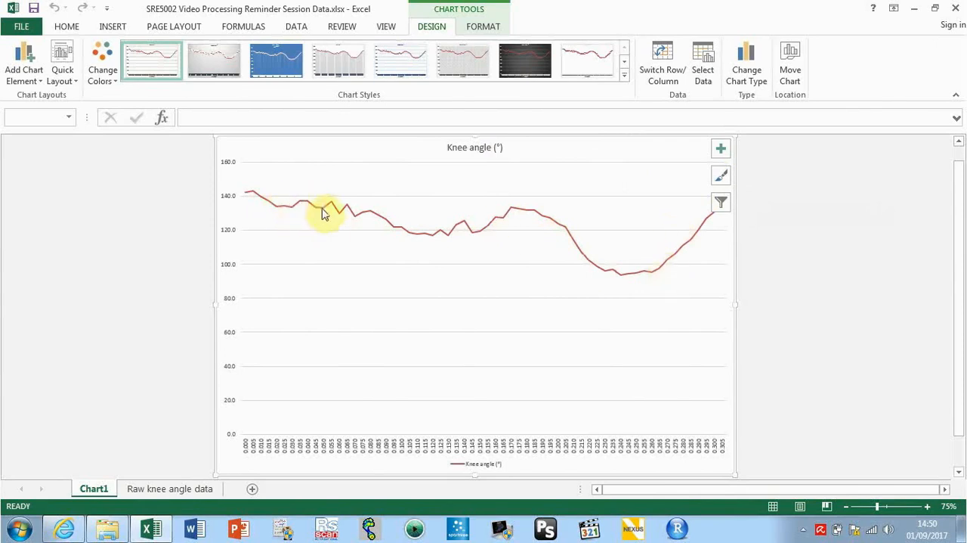
mouse_move(382, 224)
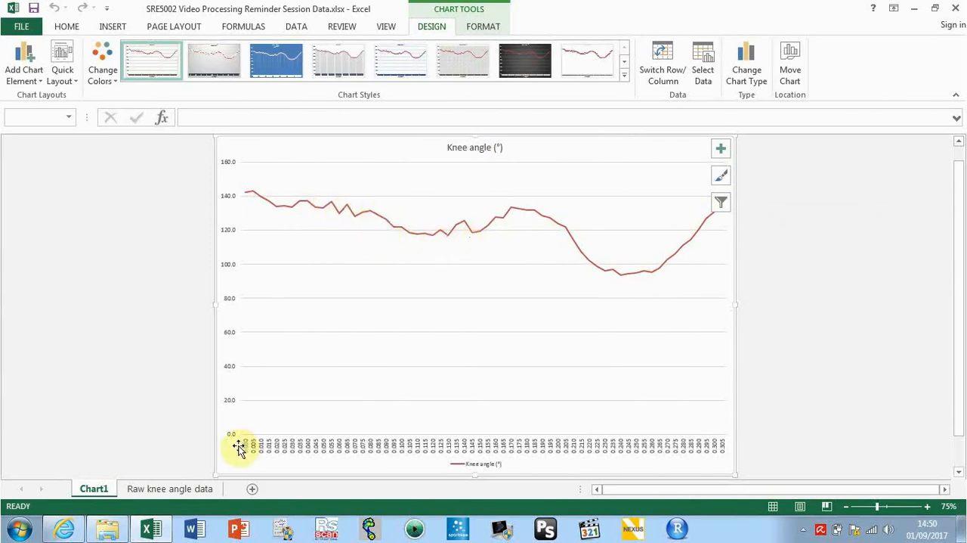
click(188, 489)
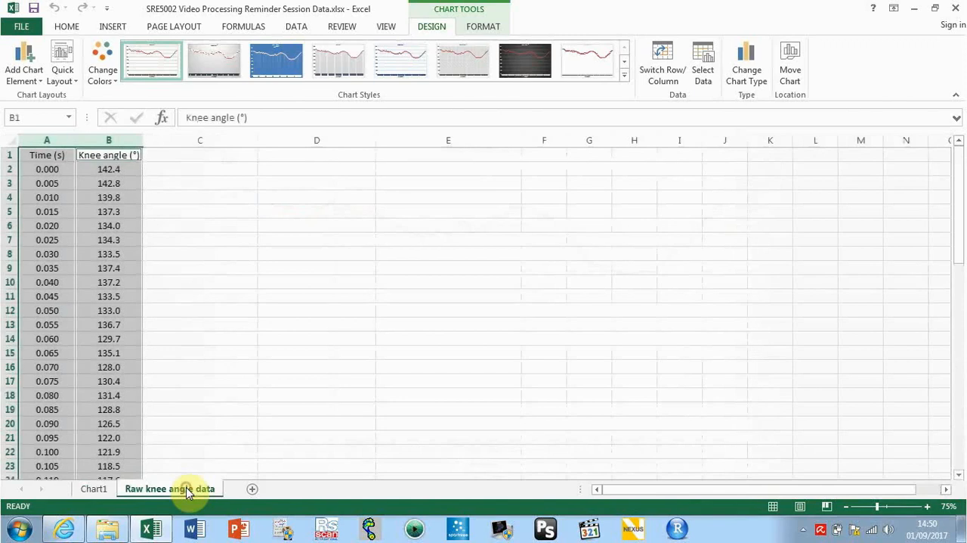
click(219, 155)
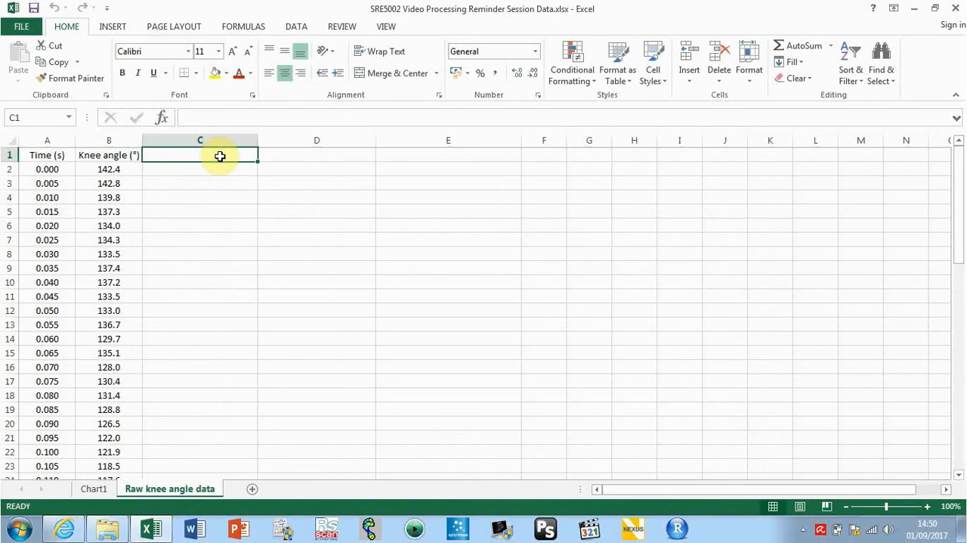
text(A)
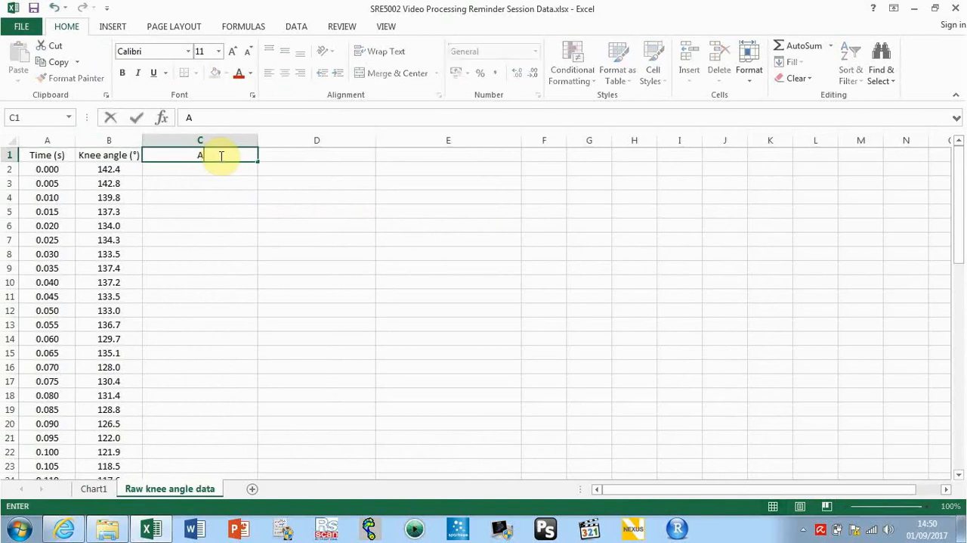
text(ngular Velocity)
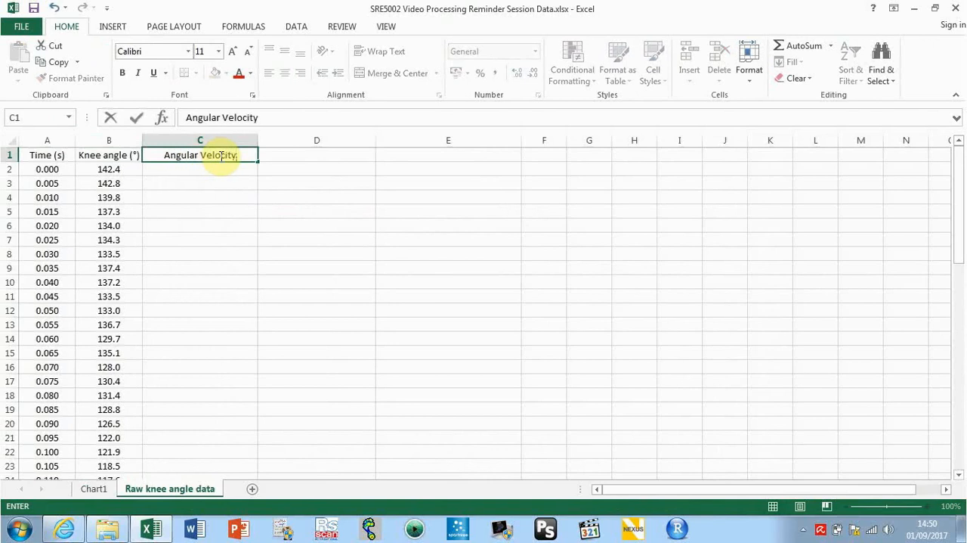
text( ()
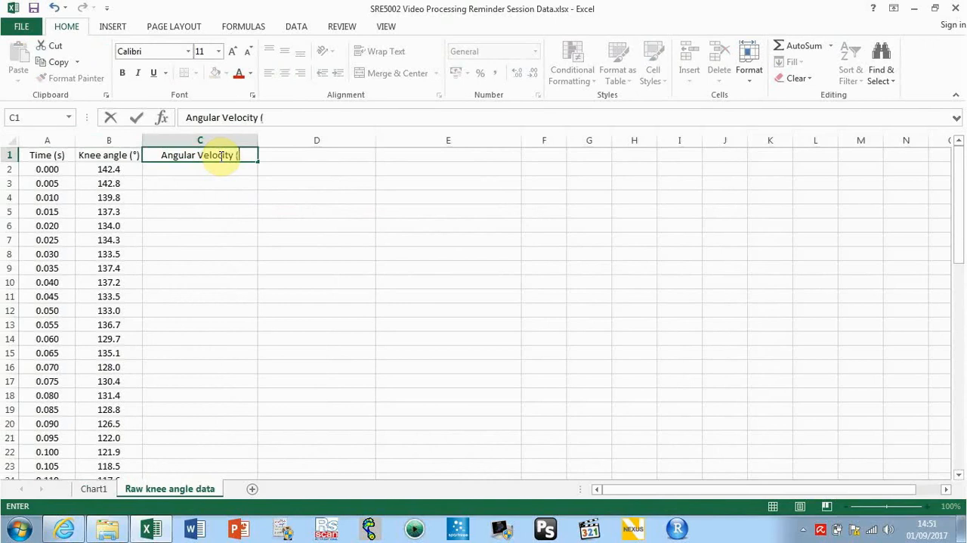
text(o)
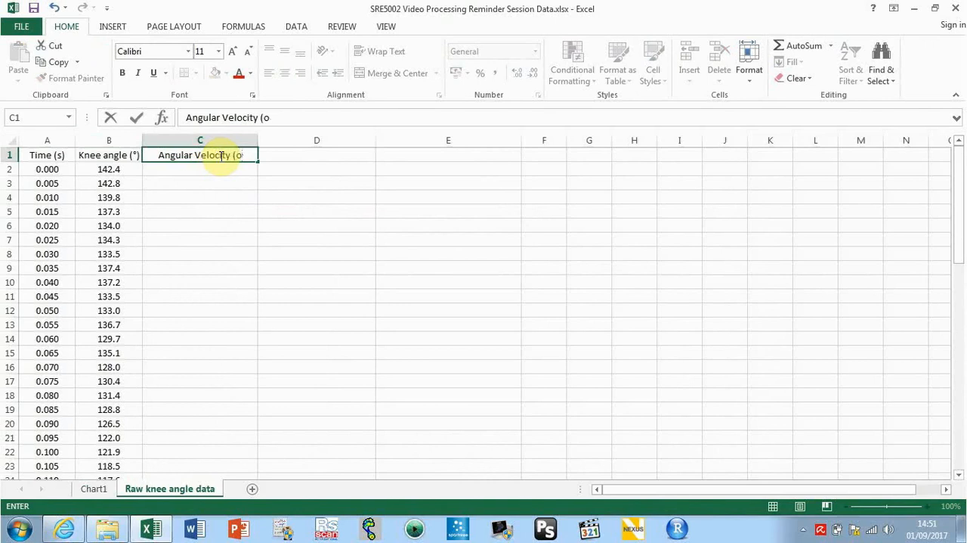
text(/)
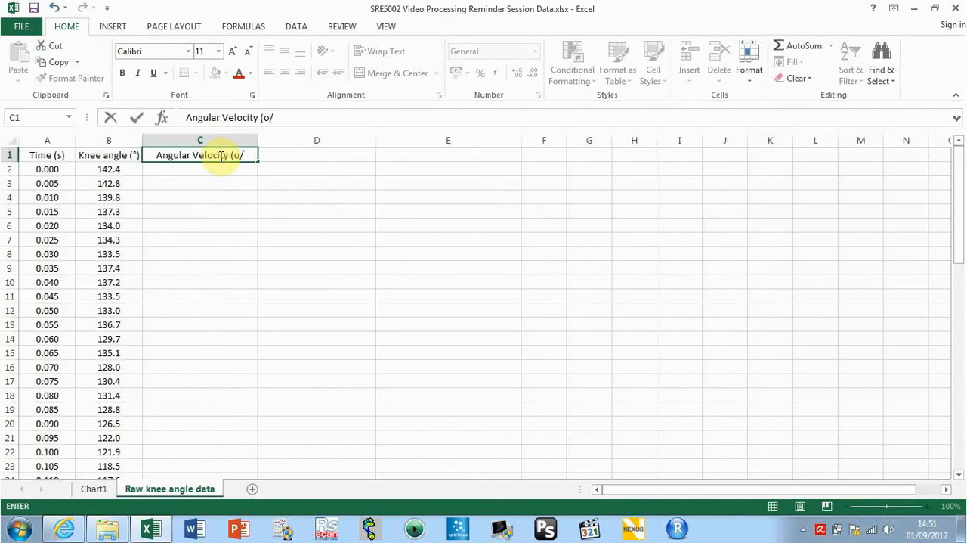
text(s)
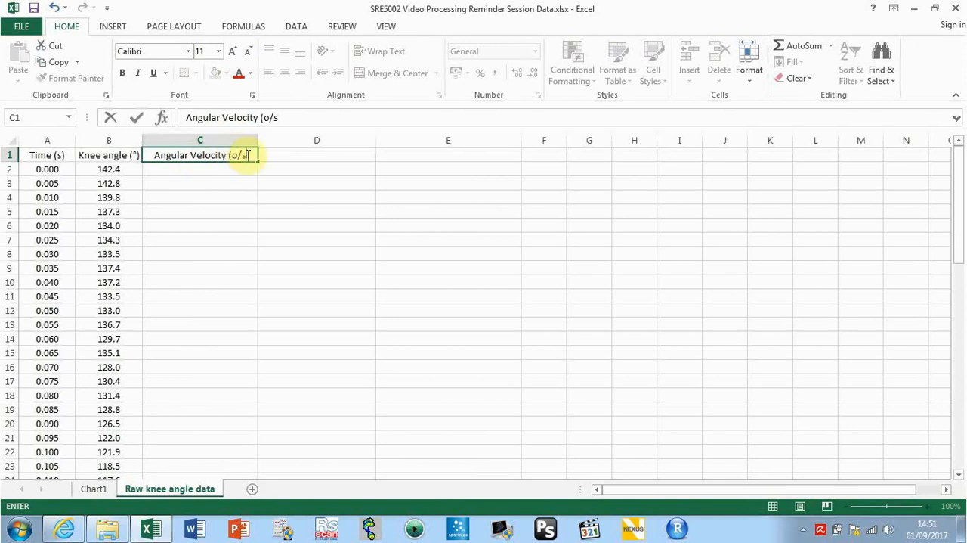
text())
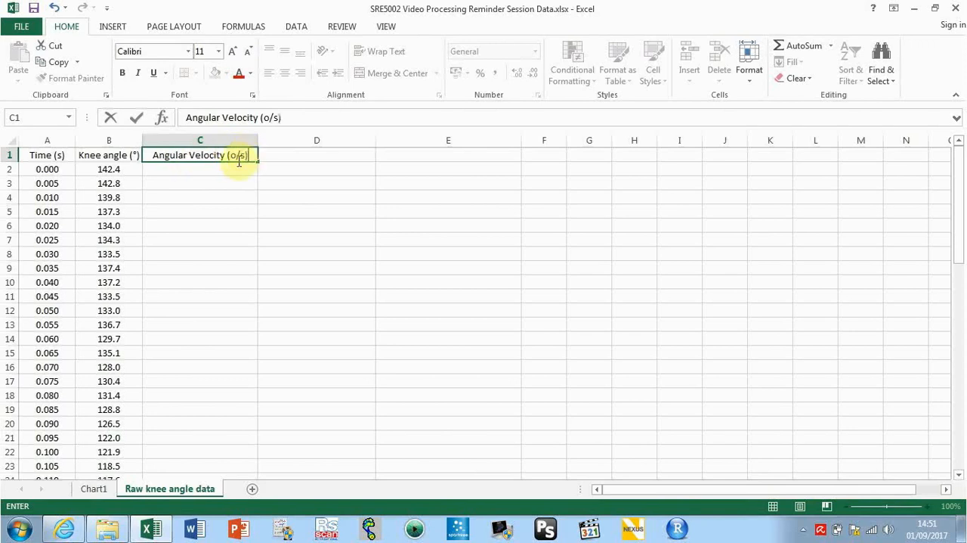
Format the "o" in the C1 heading's unit as superscript and confirm the cell
click(235, 157)
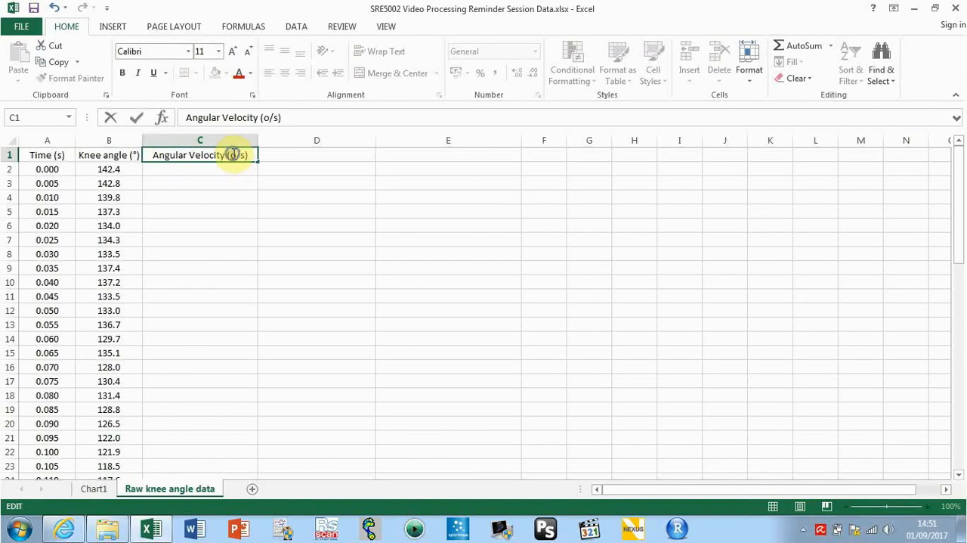
right_click(234, 155)
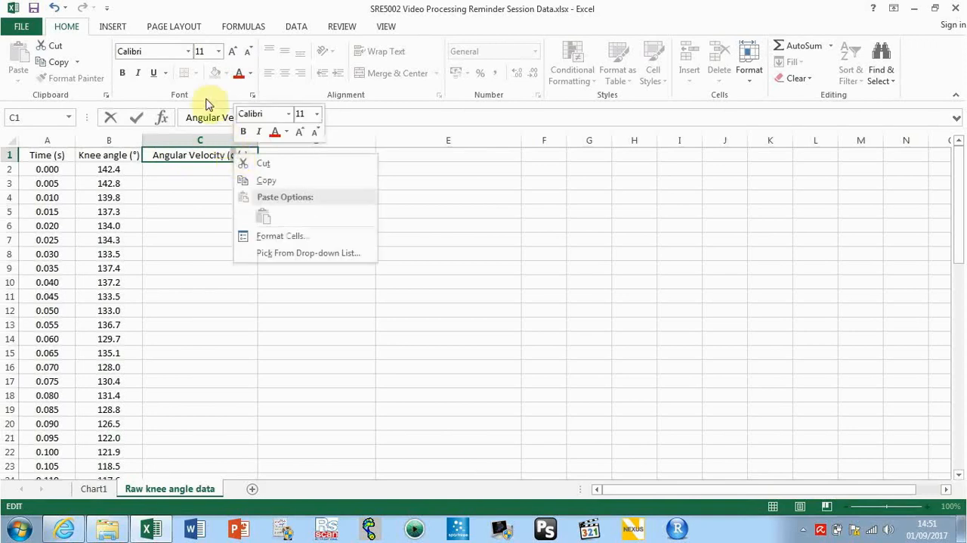
click(253, 96)
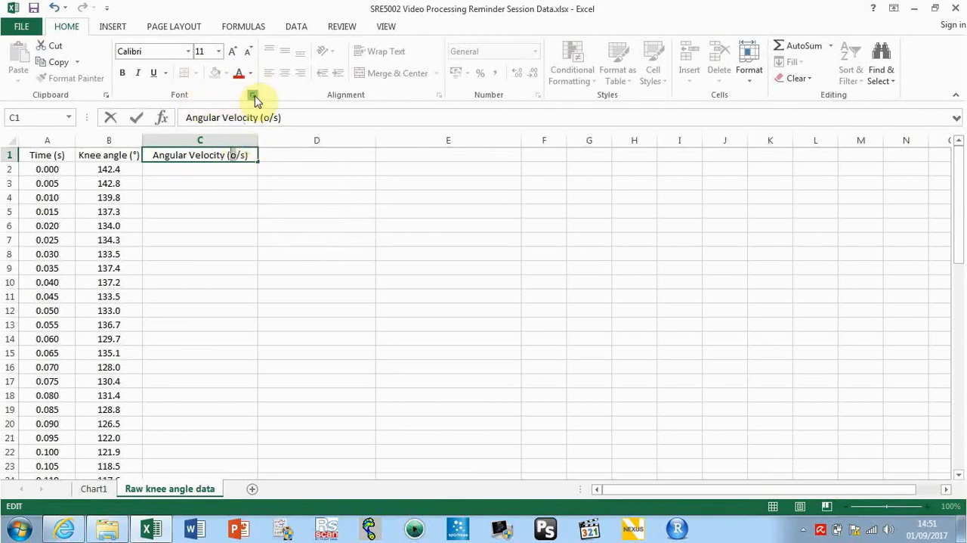
click(254, 96)
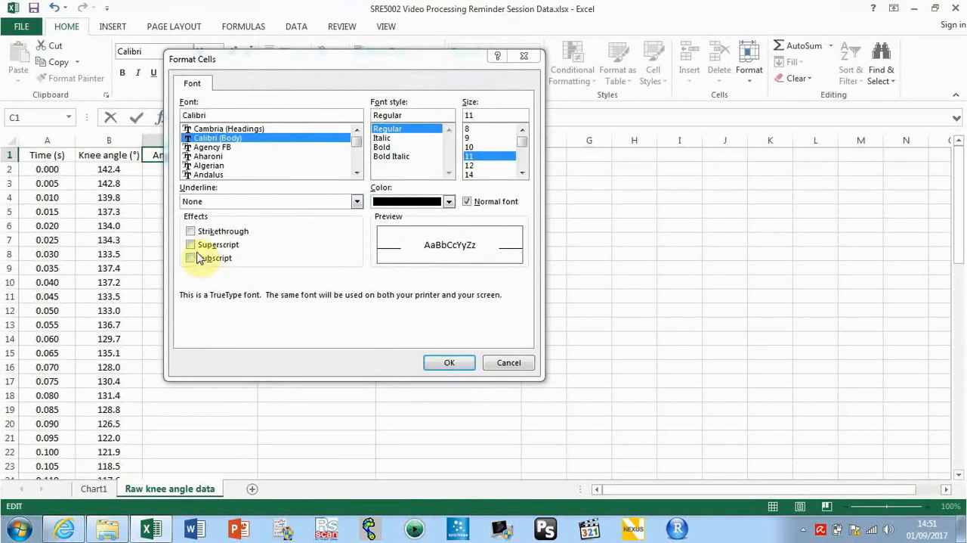
click(191, 245)
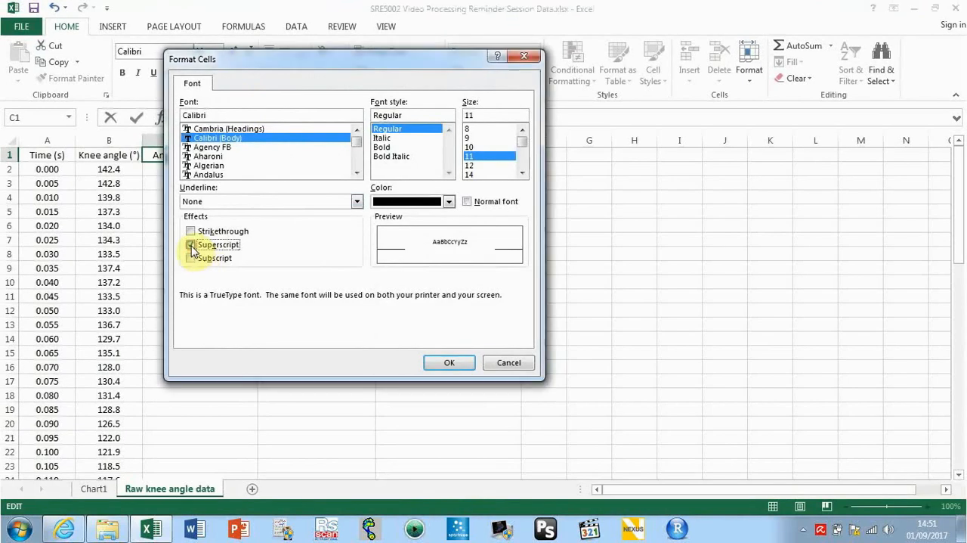
click(449, 362)
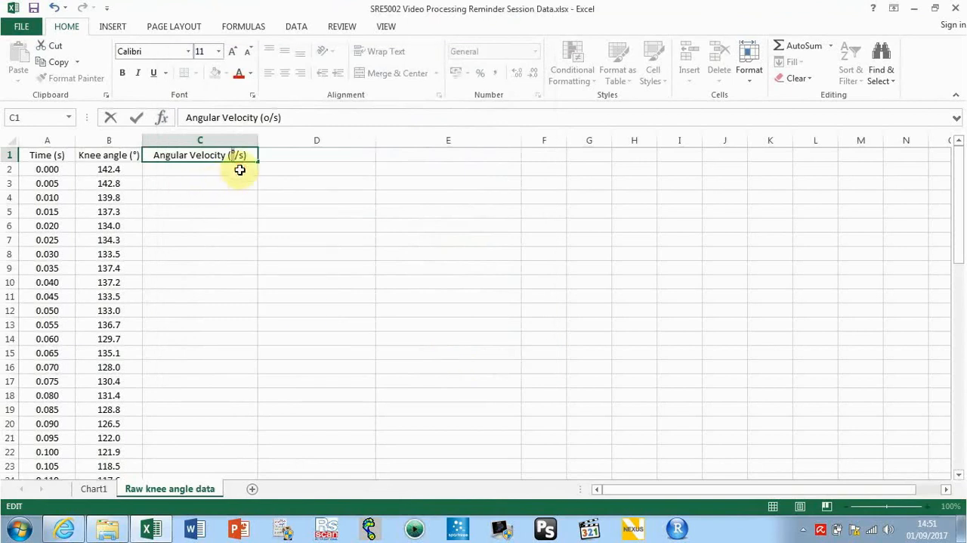
key(Return)
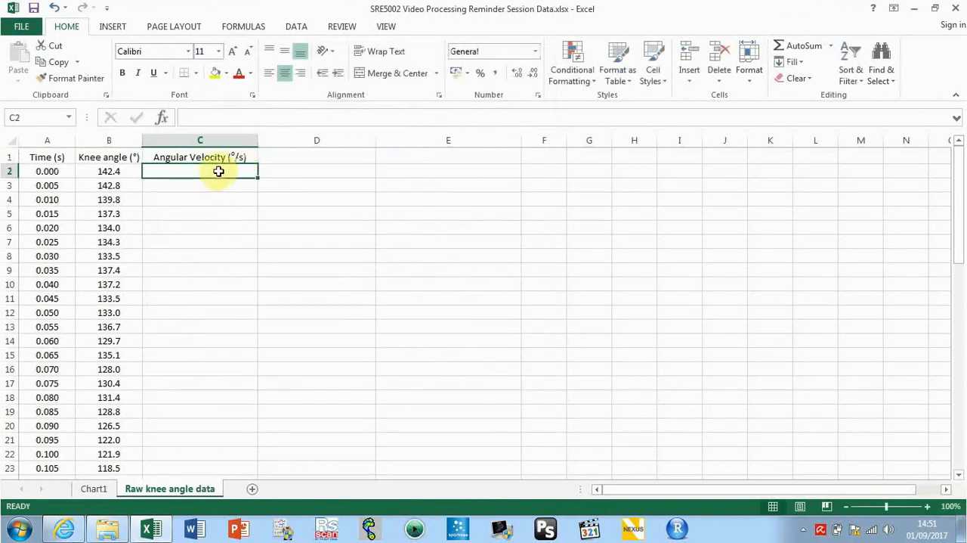
Enter the formula =1/200 in cell E3 and show its result to four decimal places
click(183, 184)
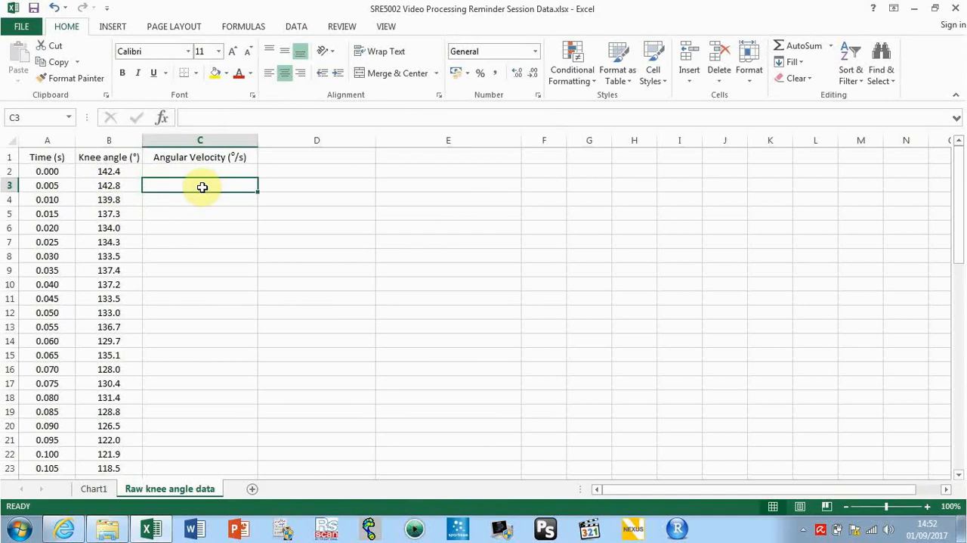
click(466, 183)
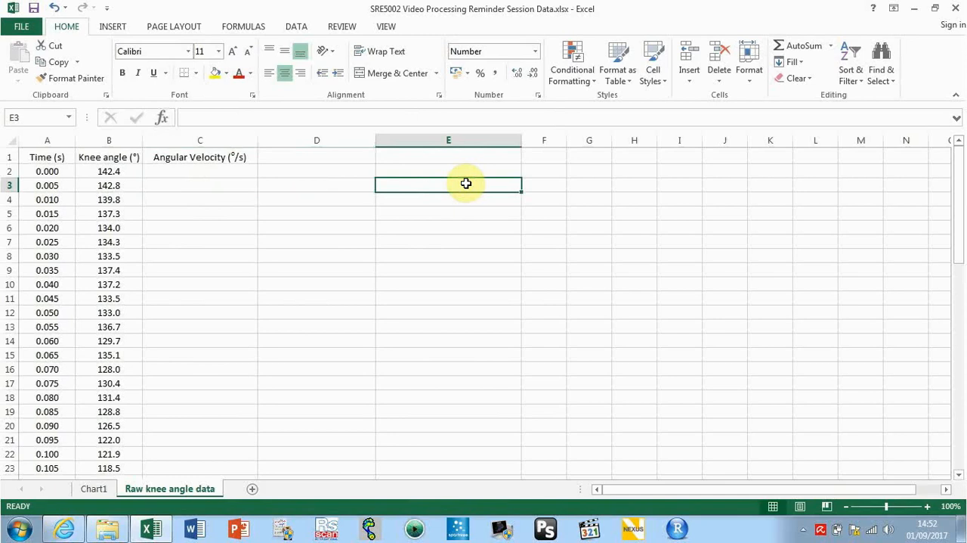
text(=1)
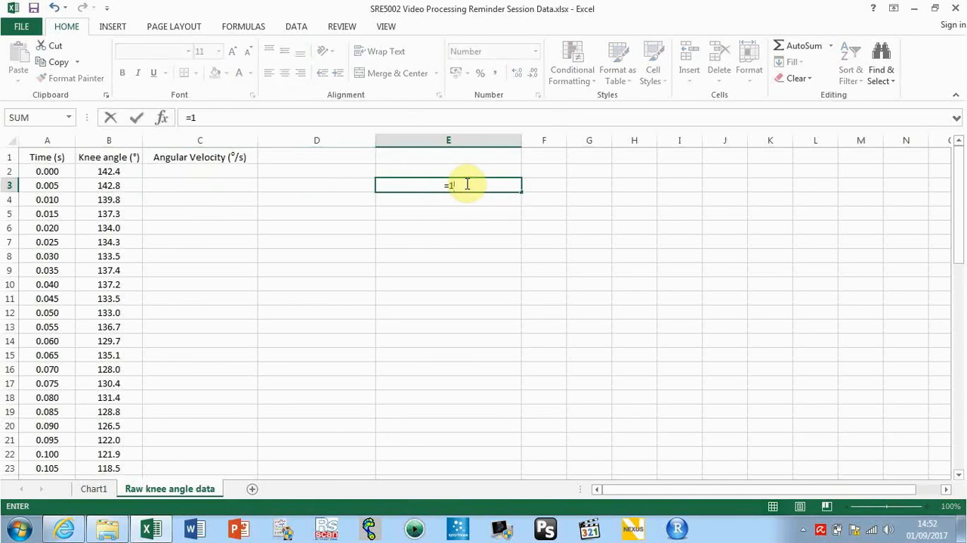
text(/200)
key(Return)
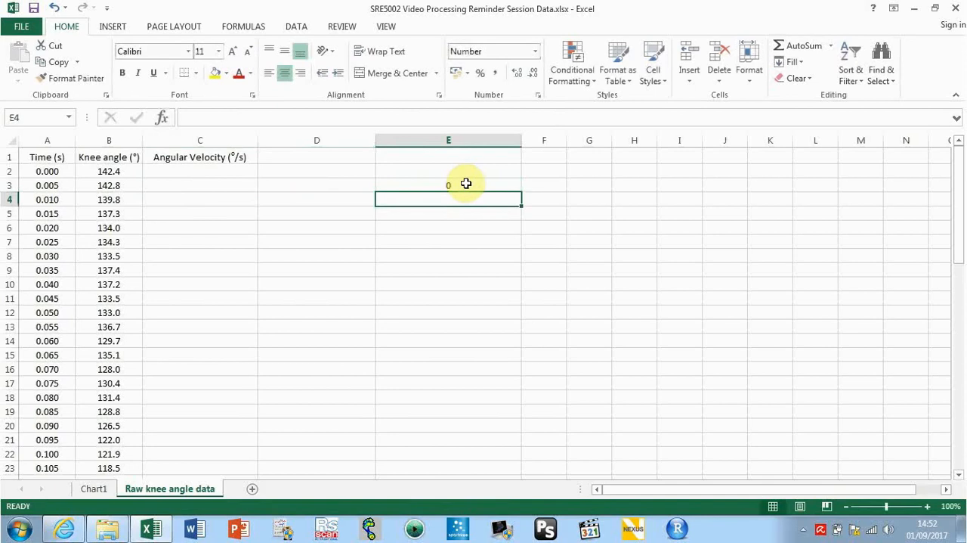
click(464, 184)
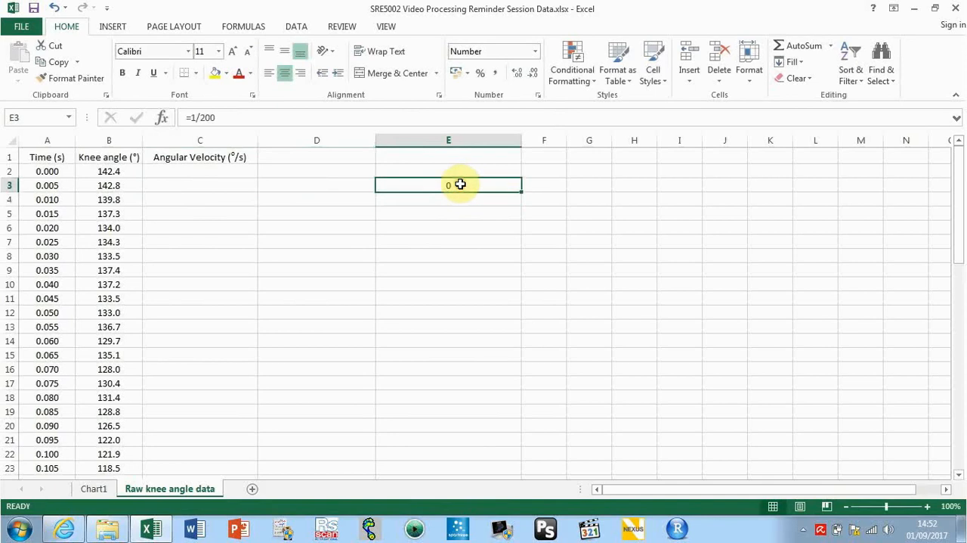
click(521, 78)
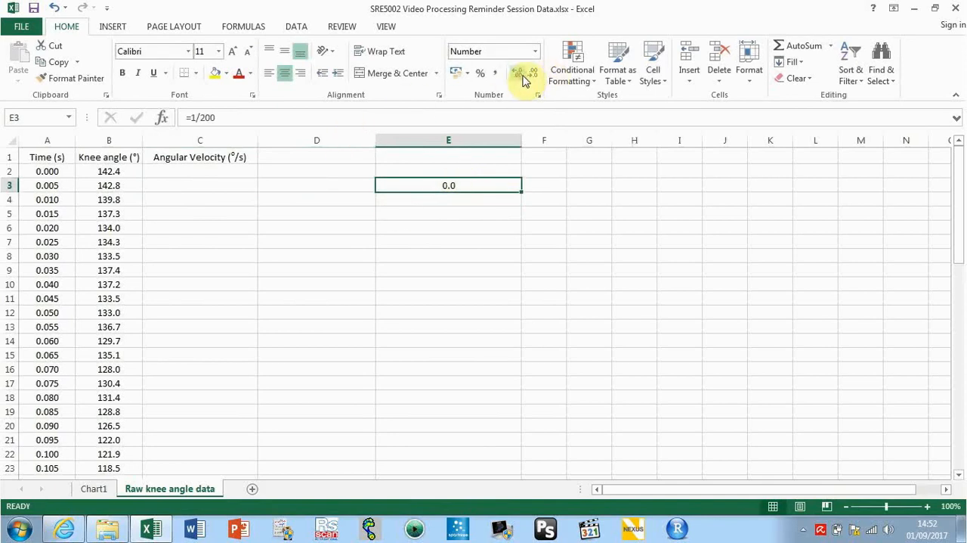
click(524, 78)
click(524, 78)
click(524, 78)
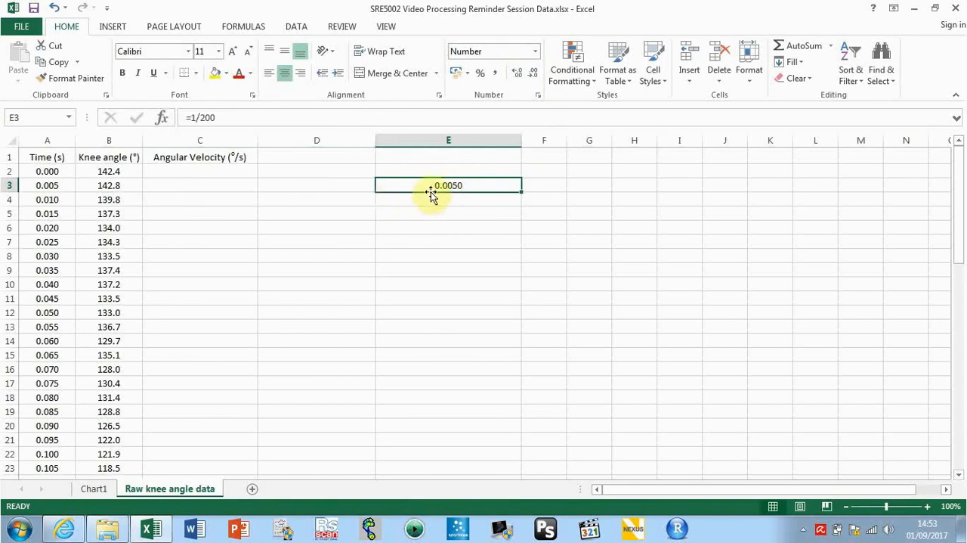
Enter the angular velocity formula =(B4-B2)/(A4-A2) in cell C3 and fill it down through C63
click(162, 186)
text(=)
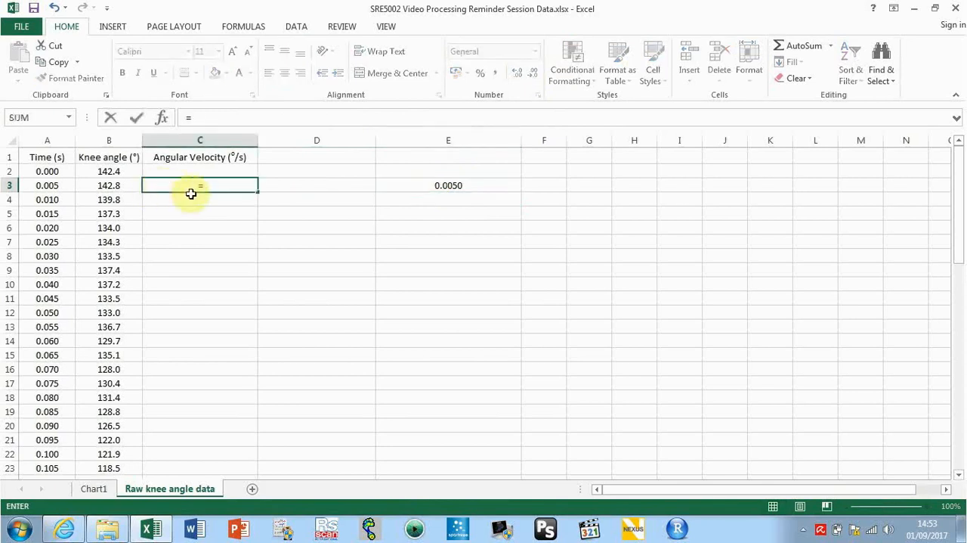
text(()
click(120, 201)
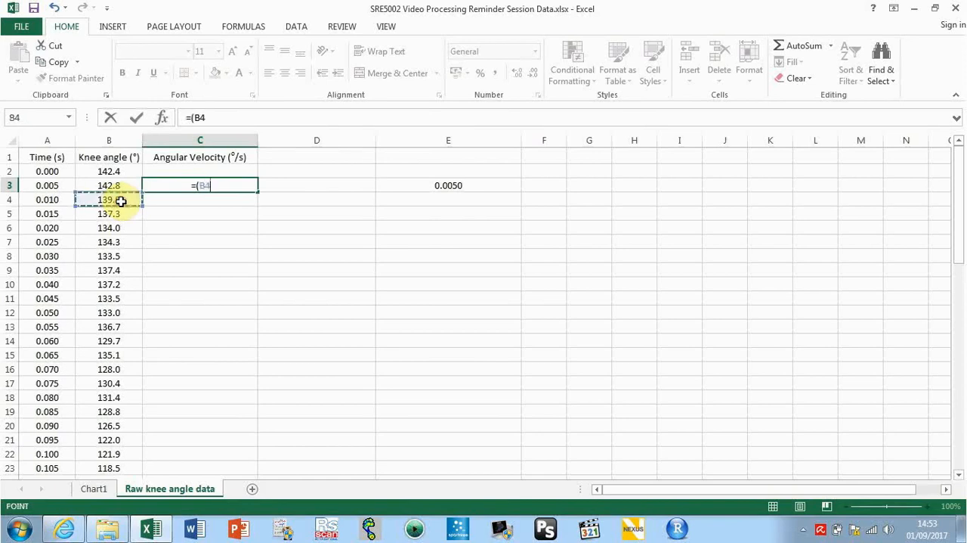
text(-)
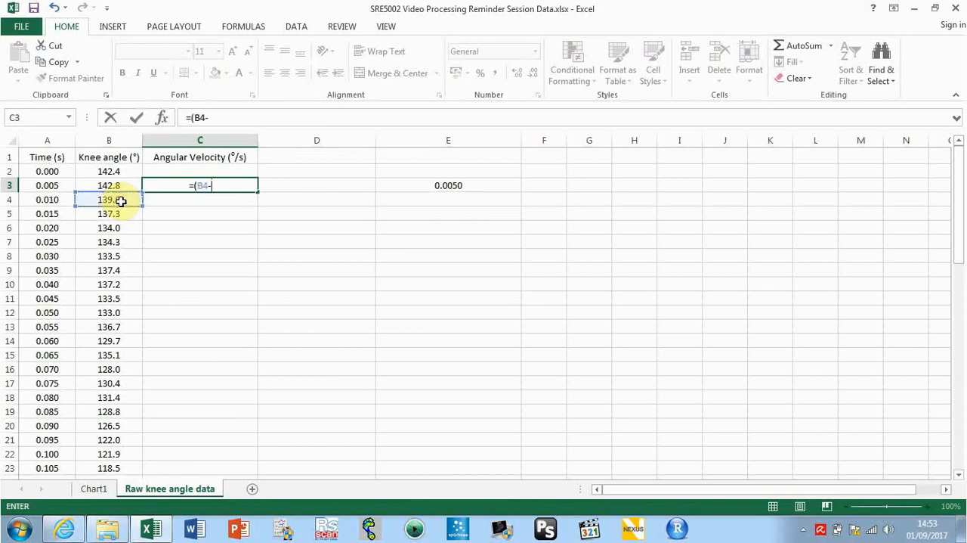
click(116, 173)
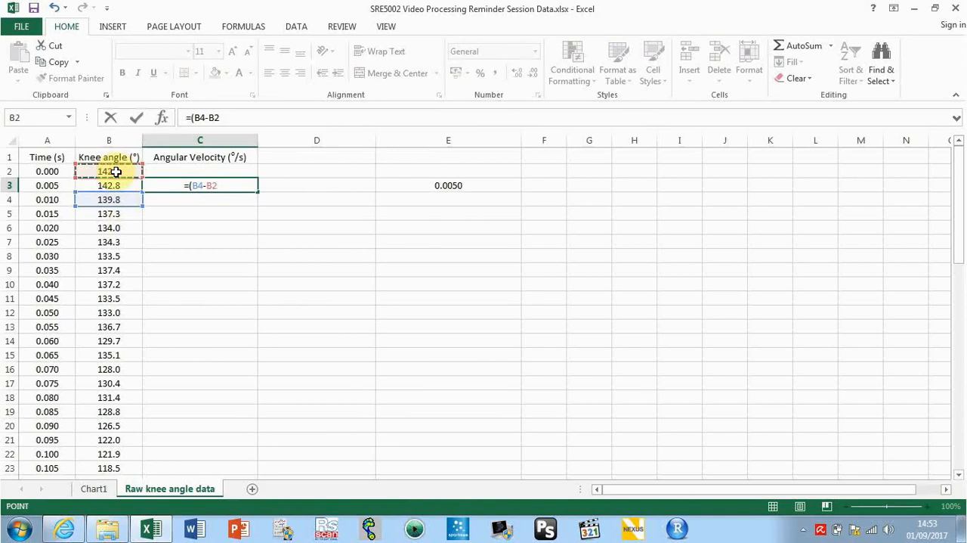
text())
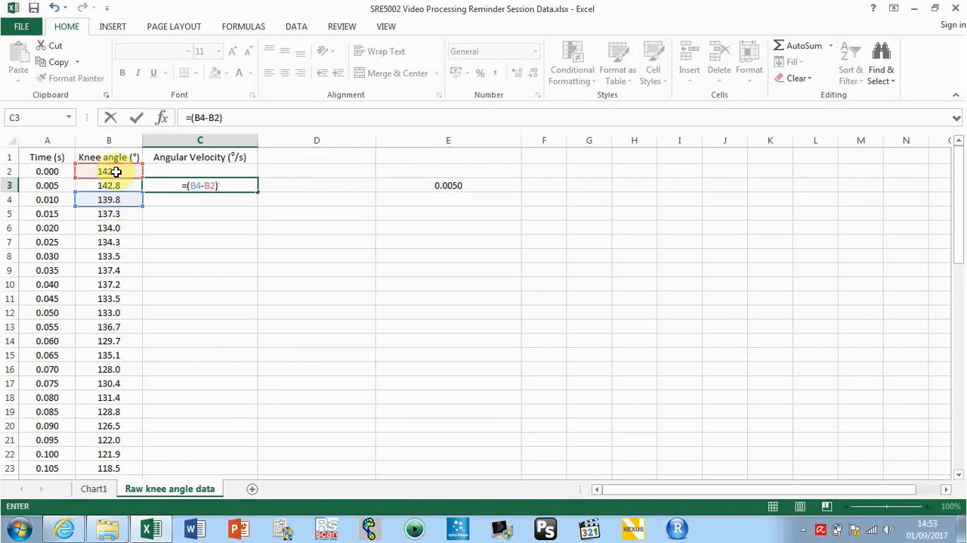
text(/)
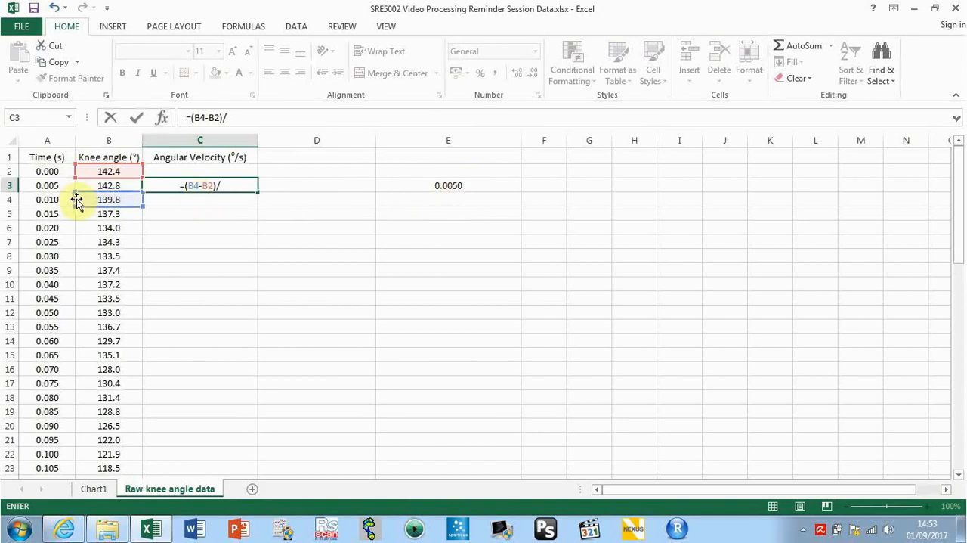
text(()
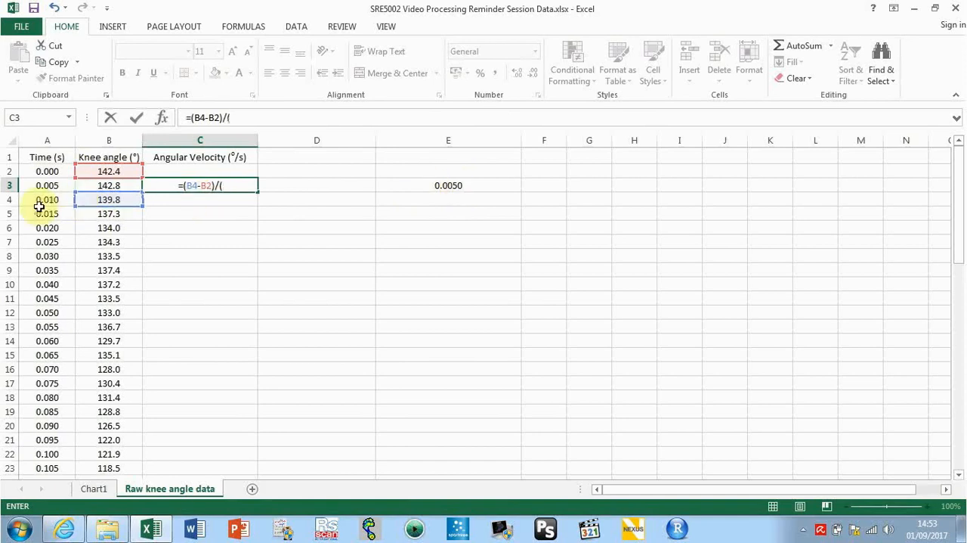
click(45, 200)
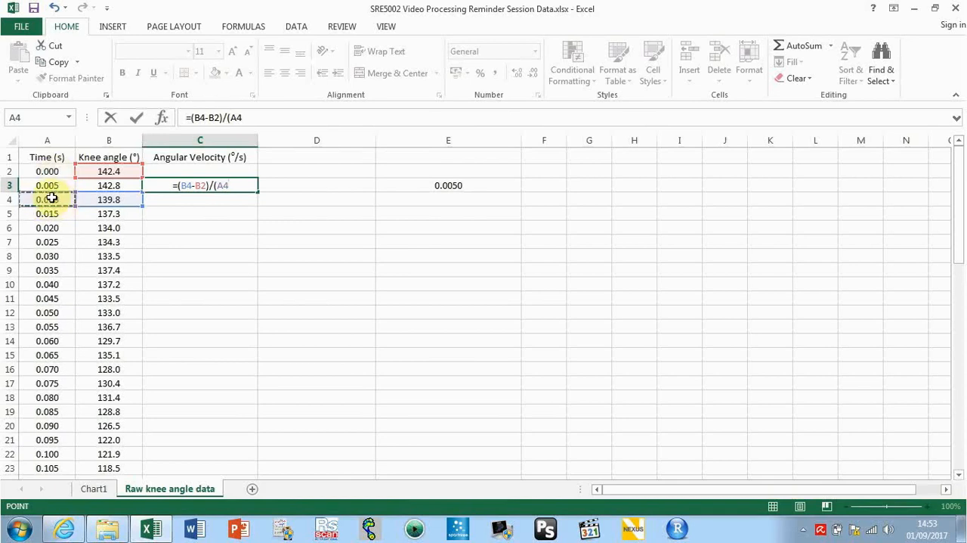
text(-)
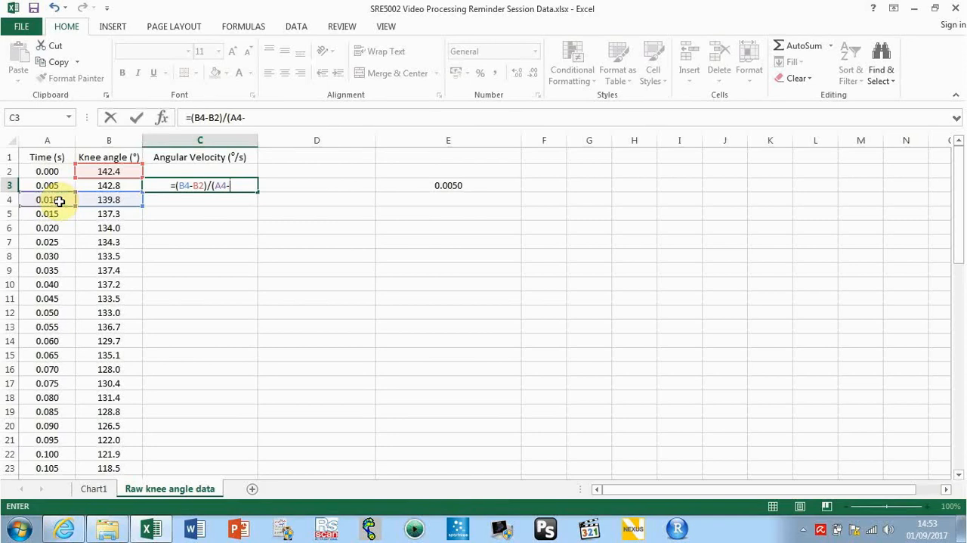
click(49, 172)
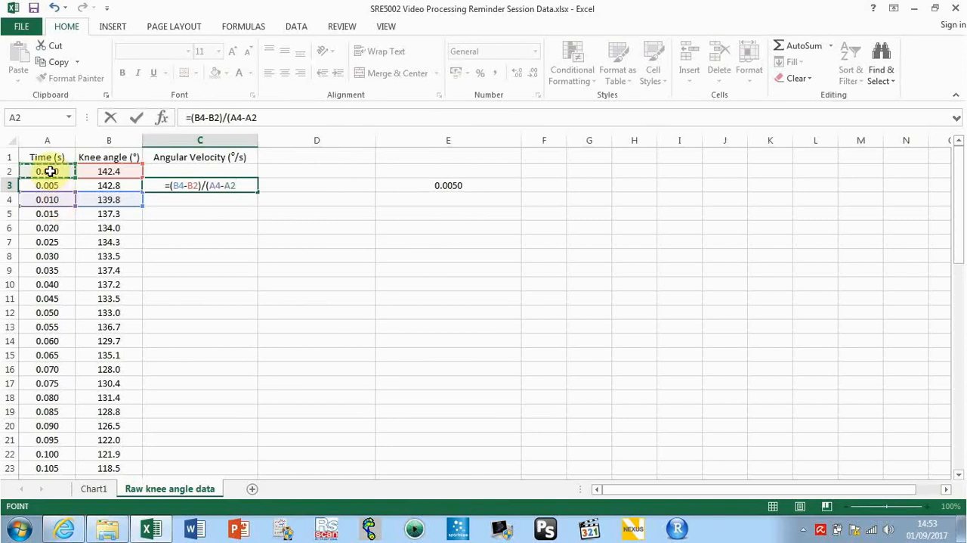
text())
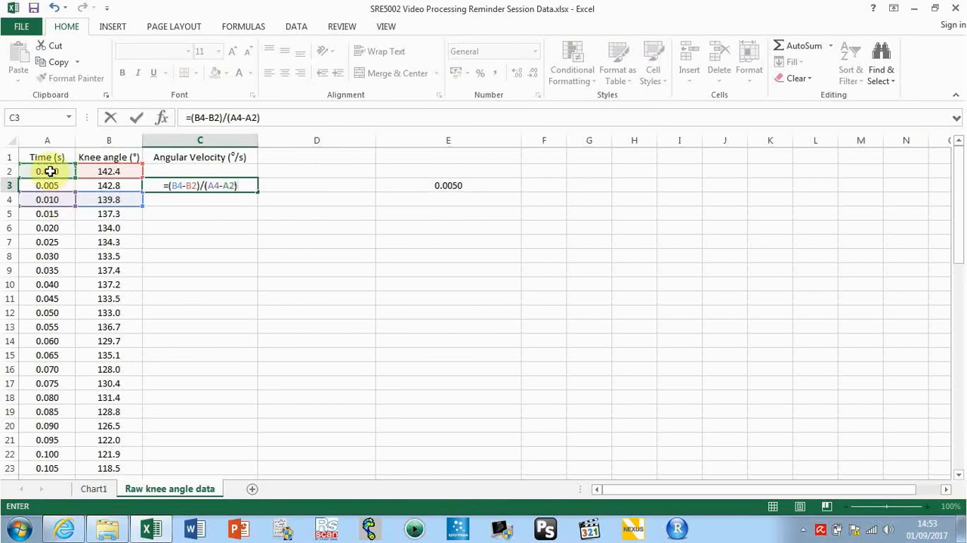
key(Return)
click(216, 185)
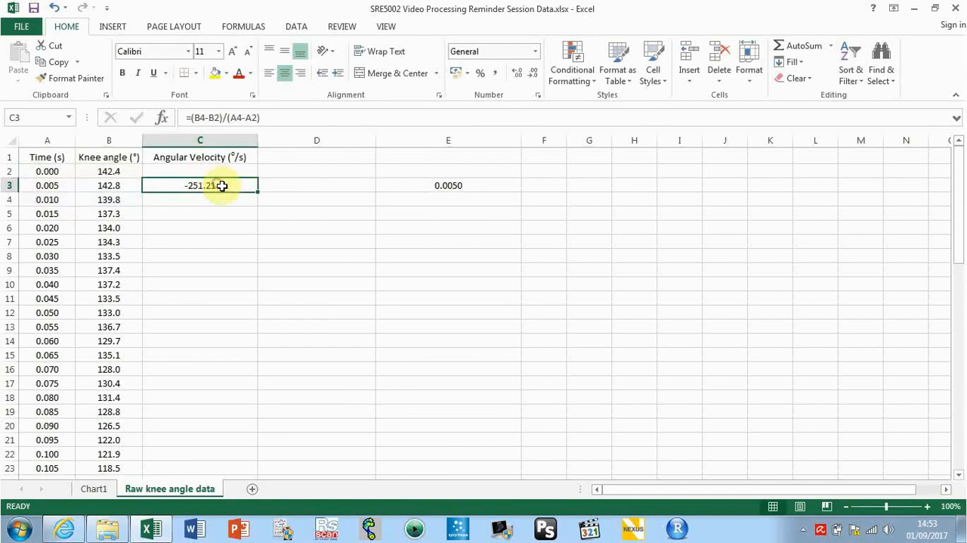
double_click(257, 193)
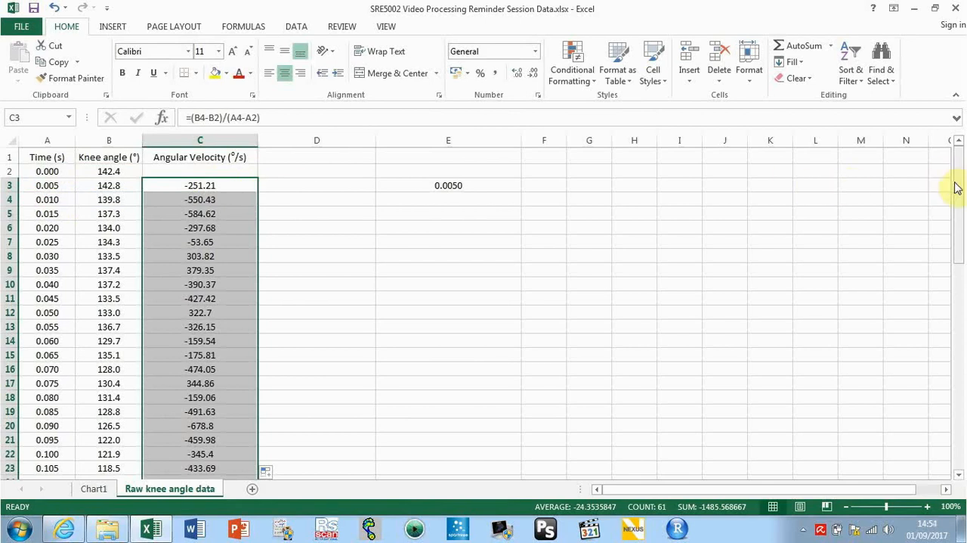
Inspect the cell references of the angular velocity formula in the last data row and clear cell C63
drag(957, 186, 963, 413)
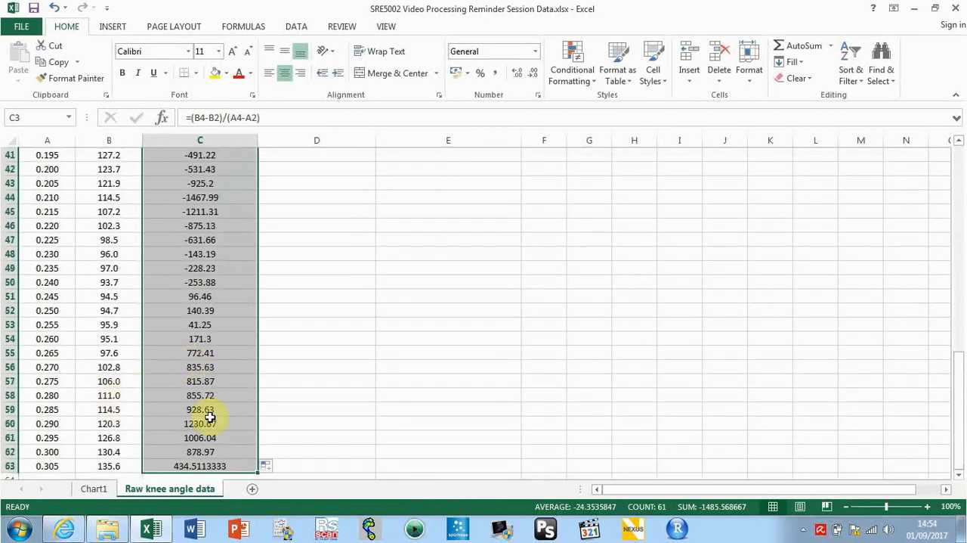
click(958, 475)
double_click(958, 476)
click(958, 476)
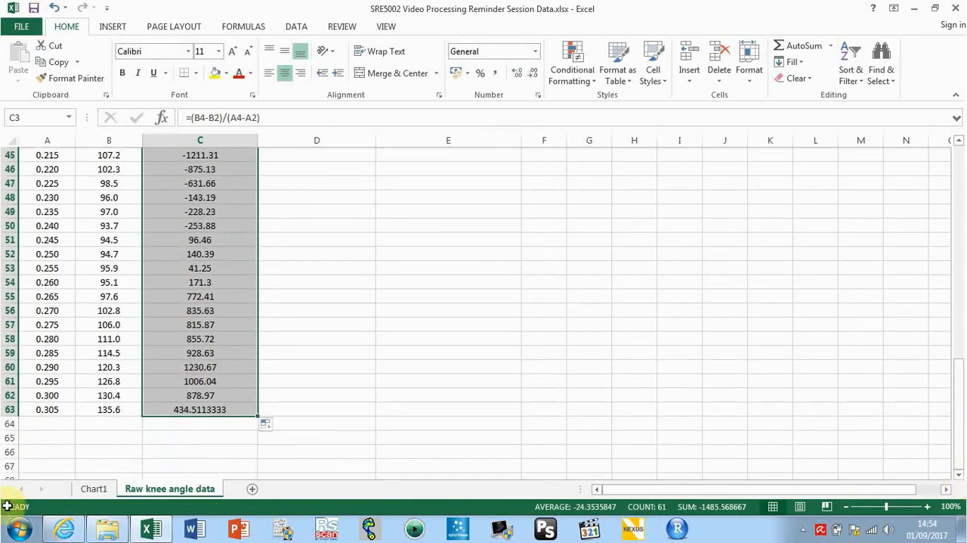
click(203, 409)
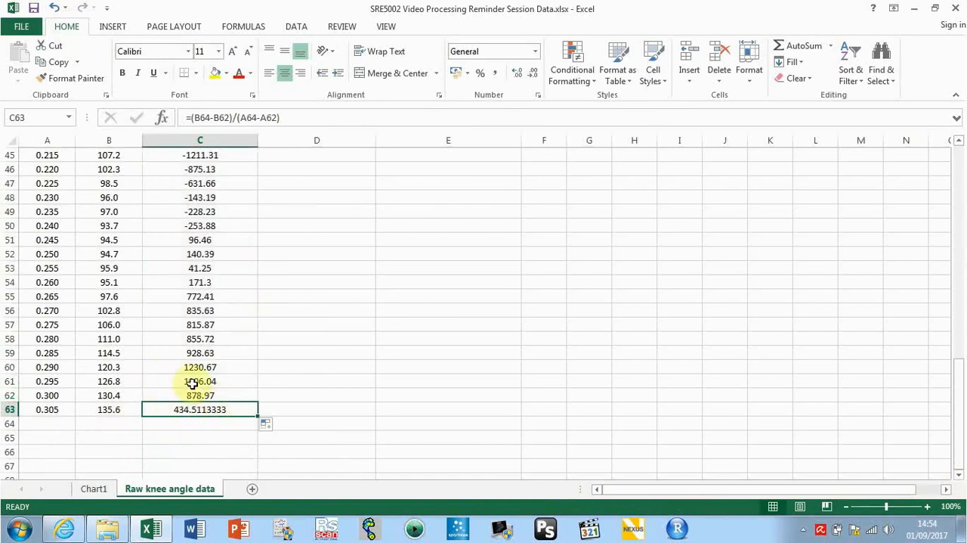
click(203, 425)
click(205, 410)
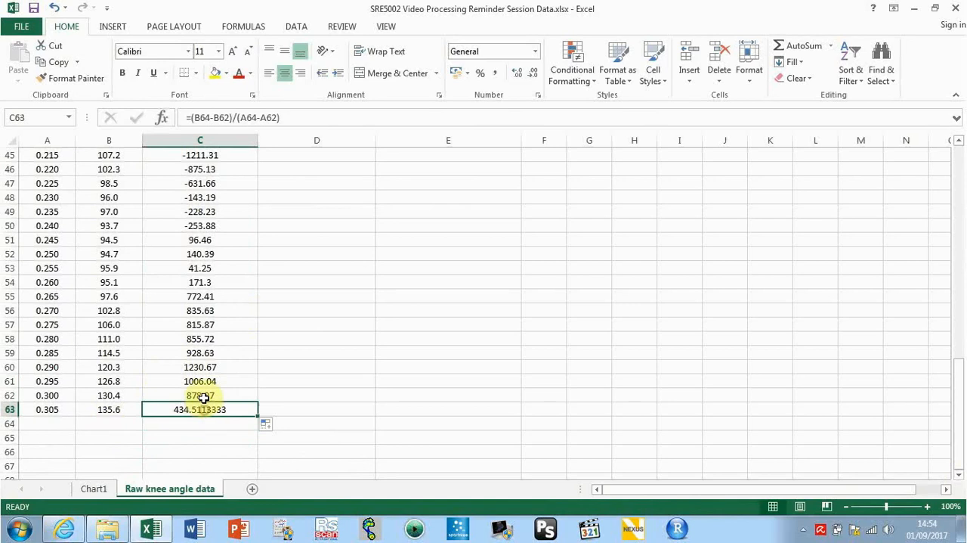
double_click(202, 409)
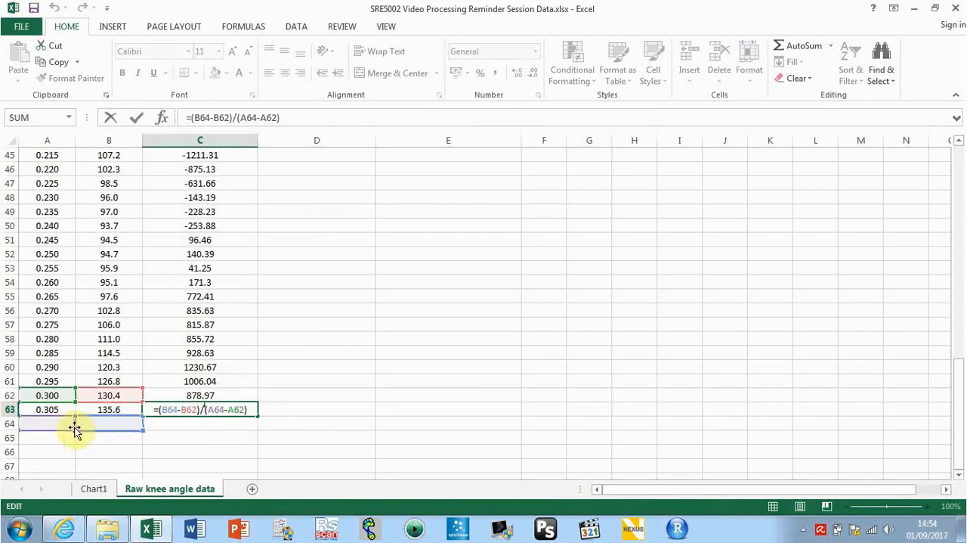
key(Return)
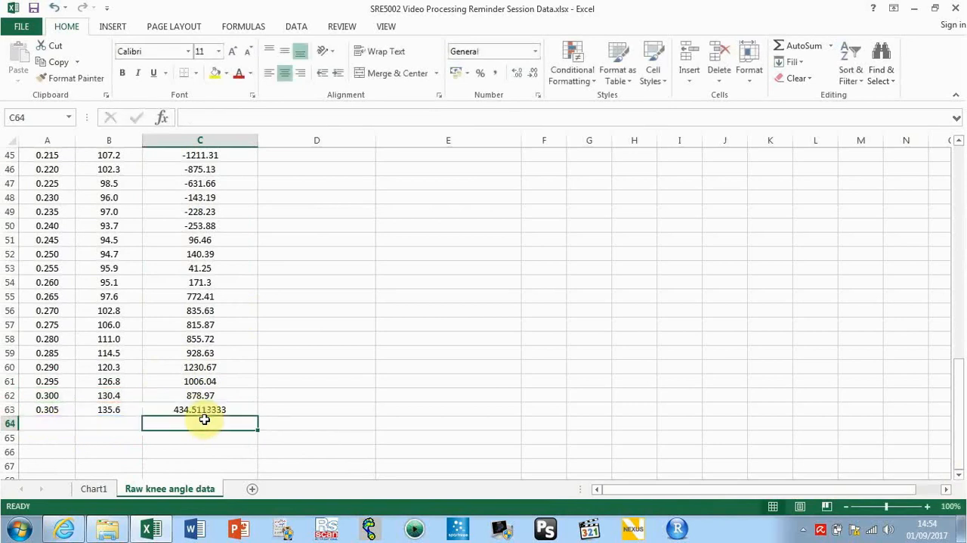
click(204, 410)
key(Delete)
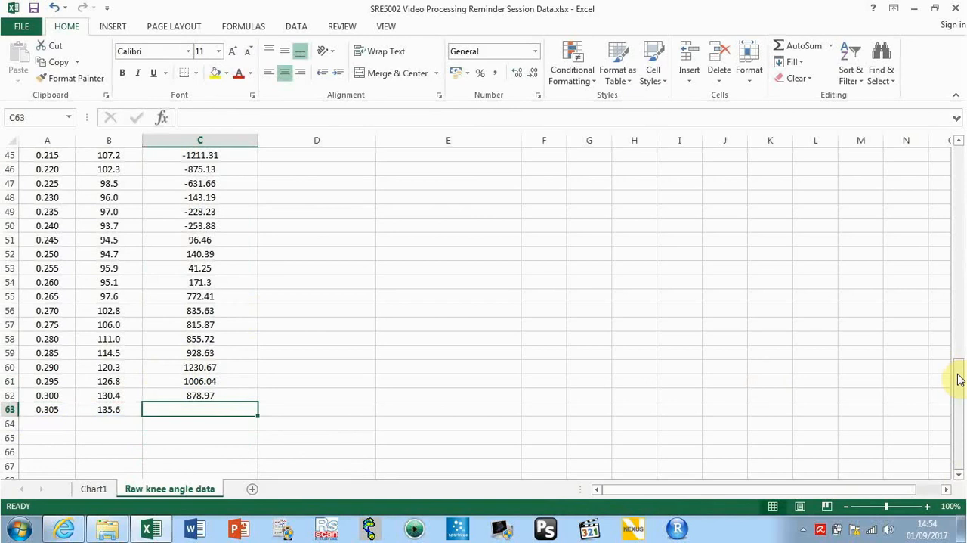
drag(958, 380, 957, 145)
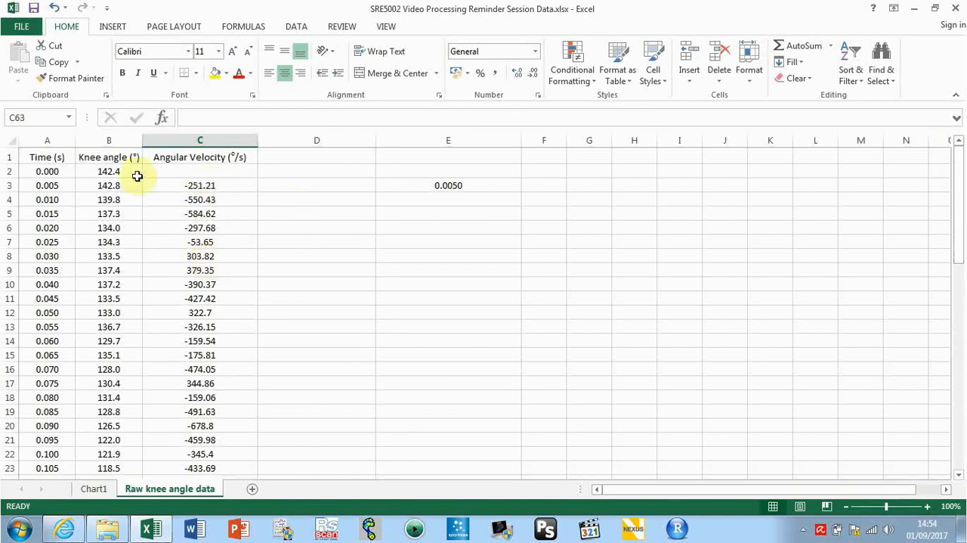
Insert a 2-D line chart of the Time (s) and Angular Velocity columns
click(45, 136)
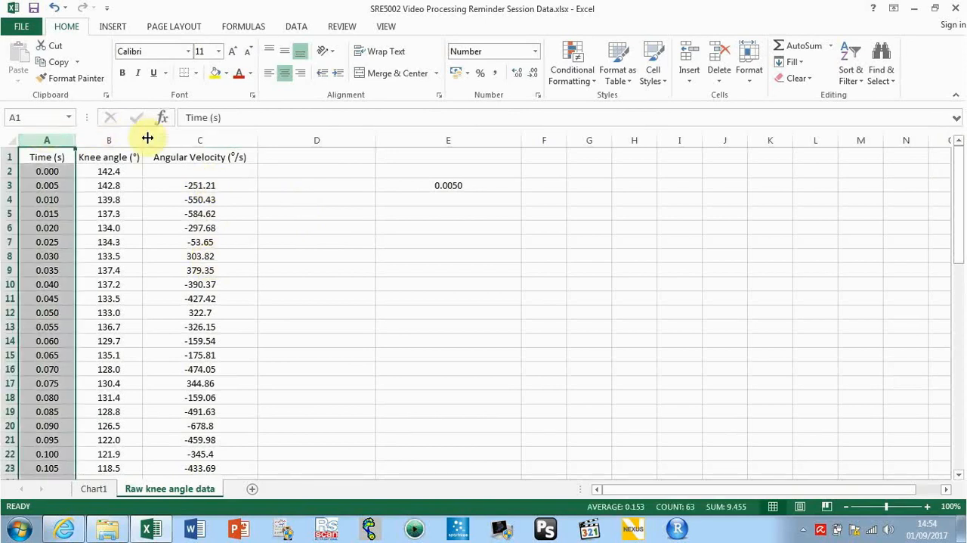
ctrl+click(174, 140)
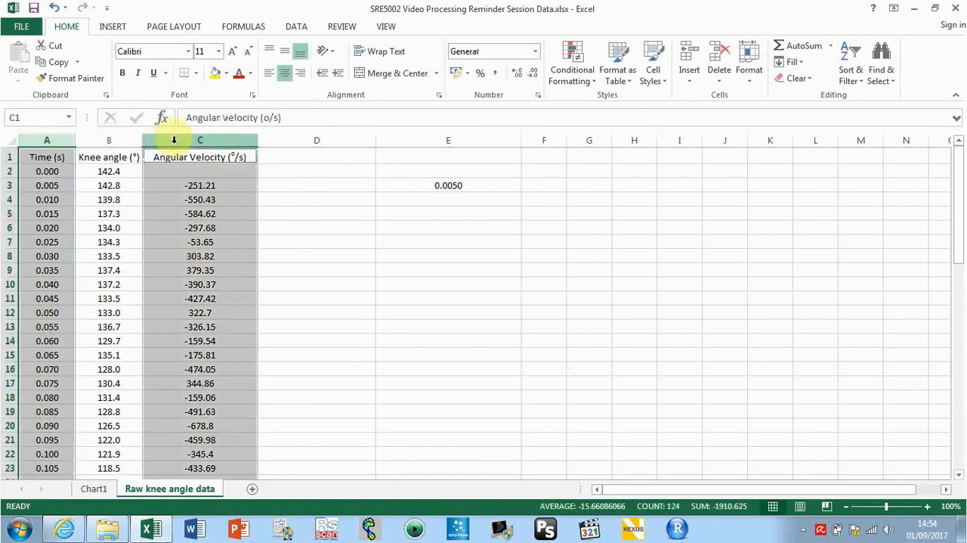
click(113, 27)
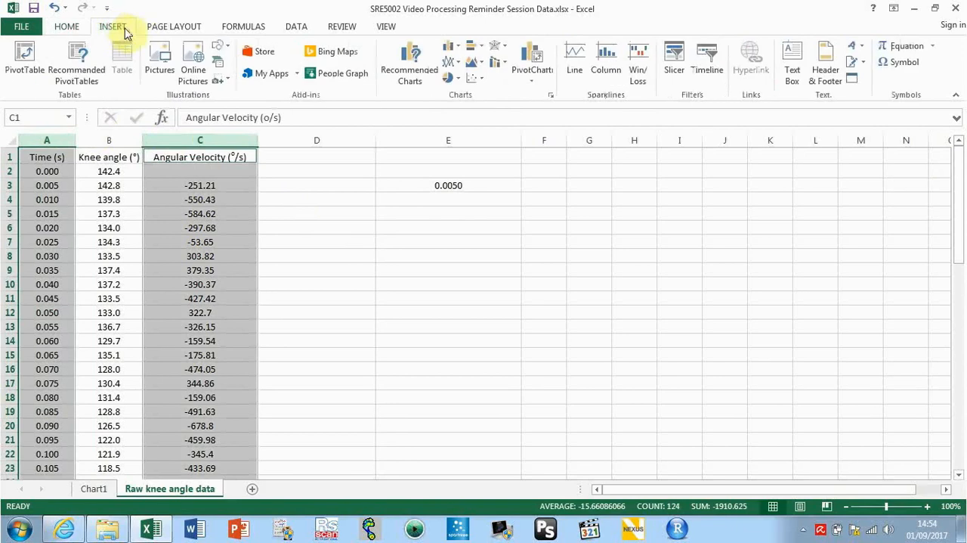
click(48, 140)
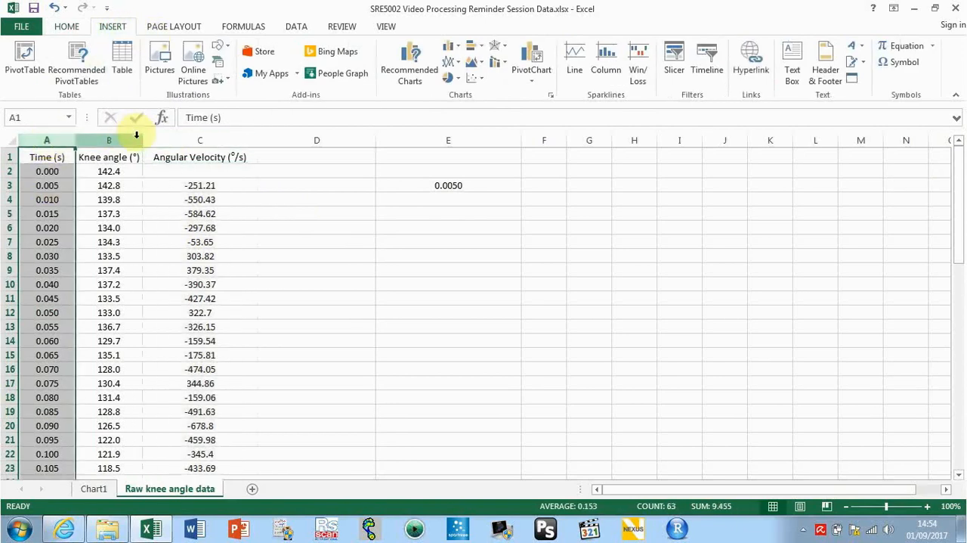
ctrl+click(160, 138)
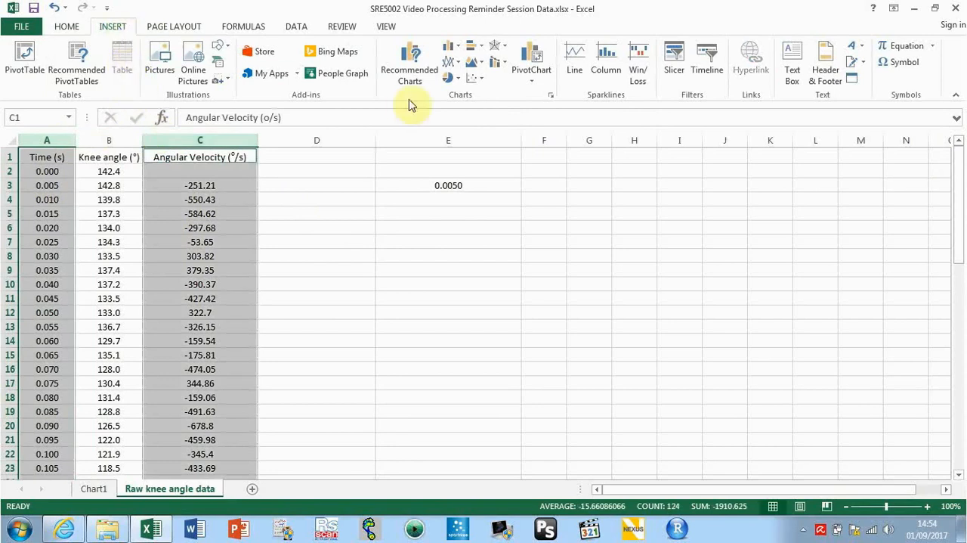
click(451, 64)
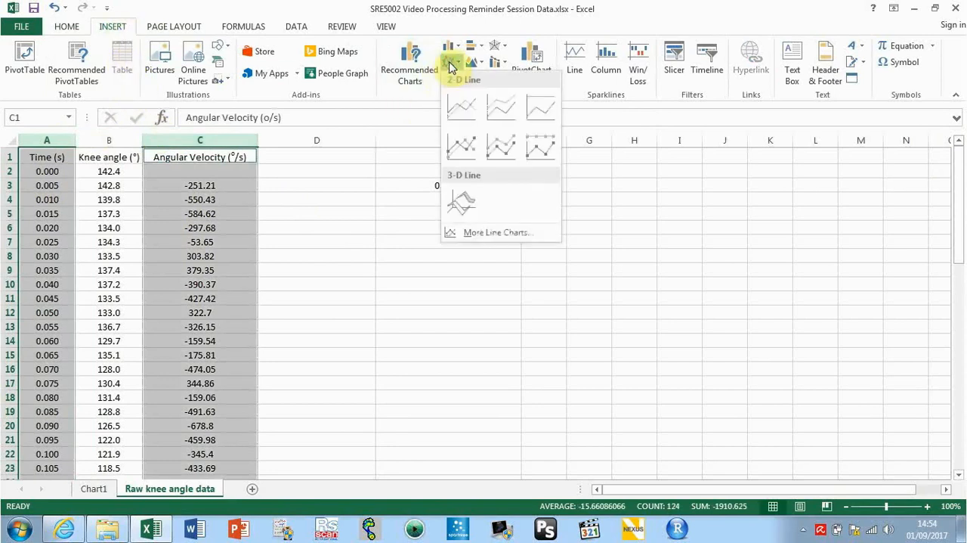
click(461, 105)
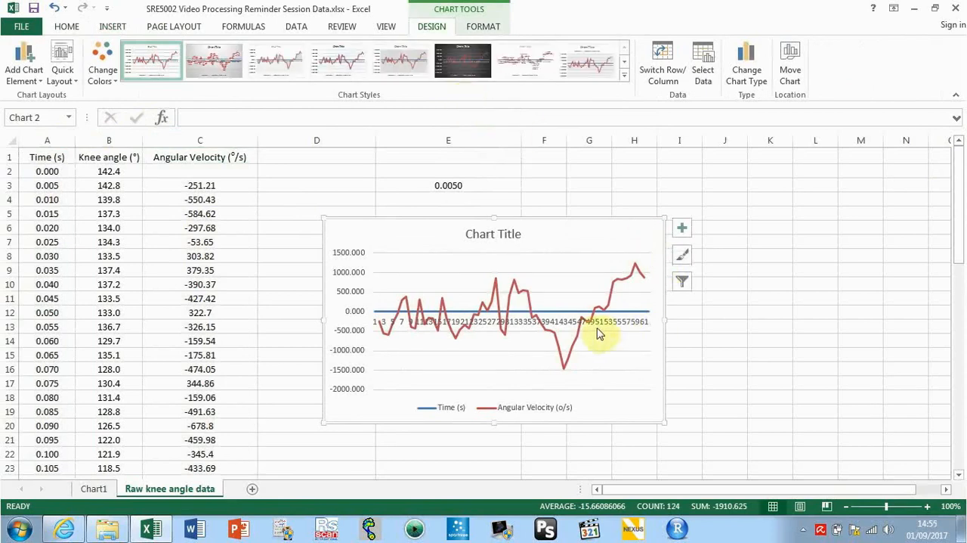
Remove the Time (s) series from the angular velocity chart's data source
right_click(644, 231)
click(682, 359)
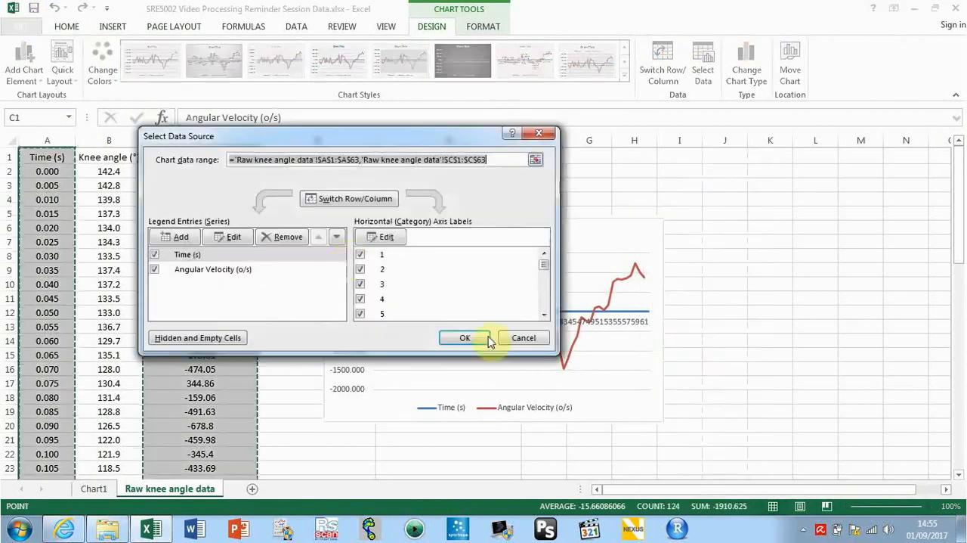
click(190, 254)
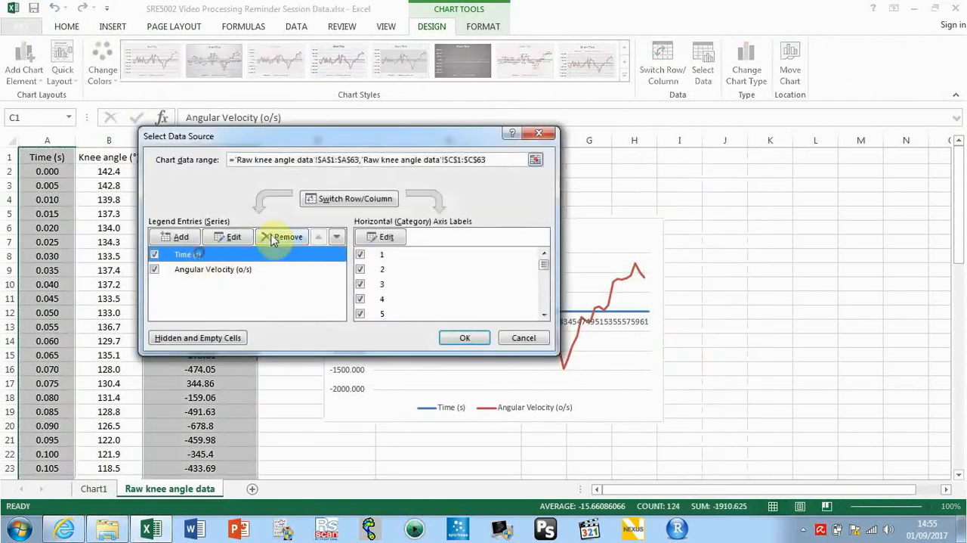
click(283, 236)
click(454, 337)
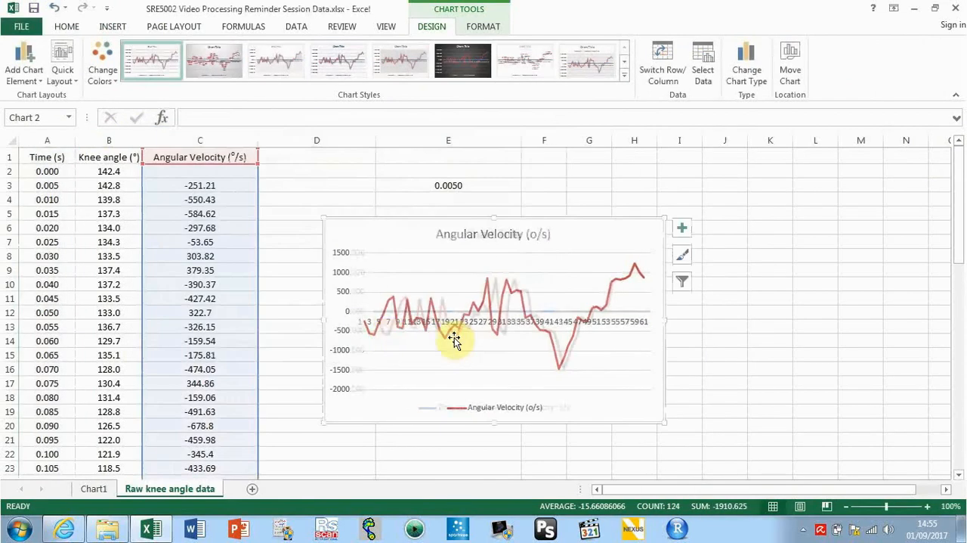
Set the angular velocity chart's horizontal axis labels to the time values in A2:A63
right_click(647, 248)
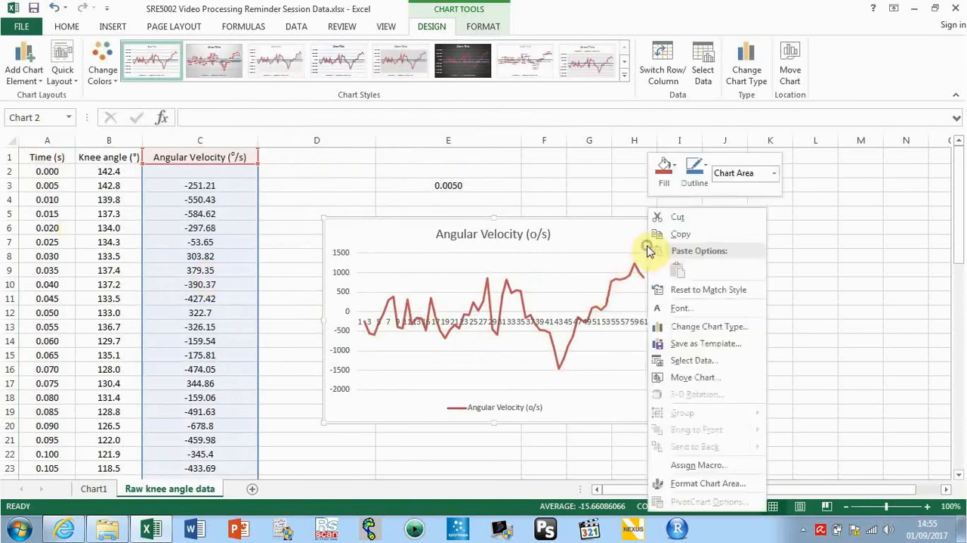
click(684, 361)
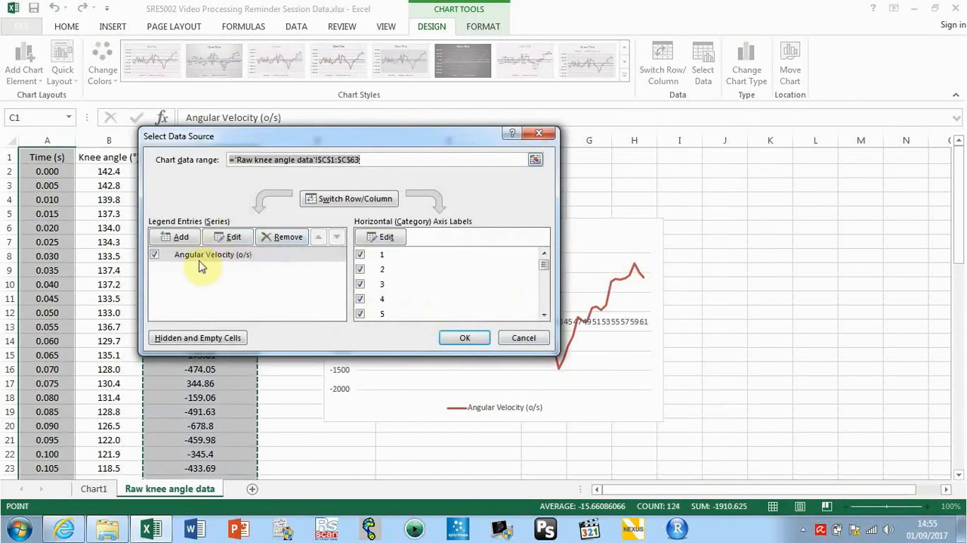
click(386, 238)
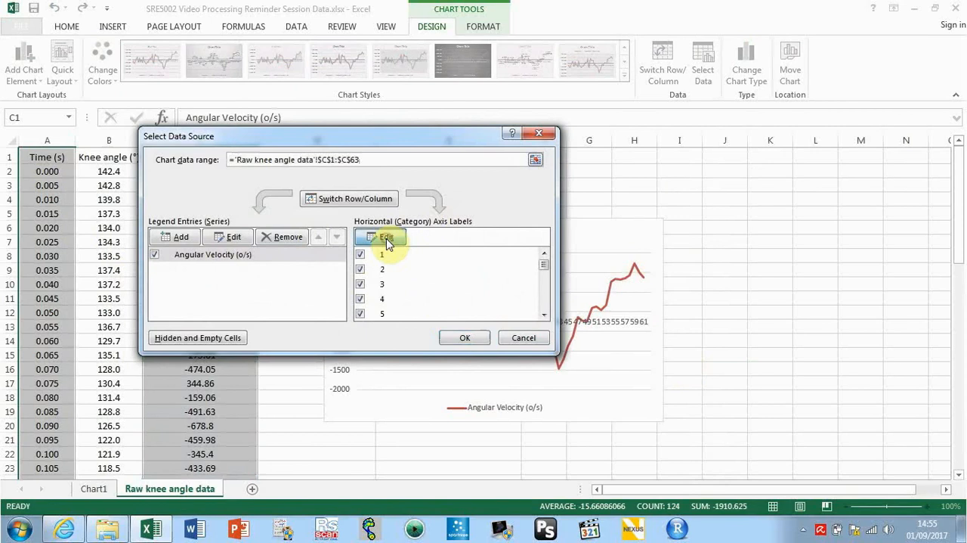
click(53, 176)
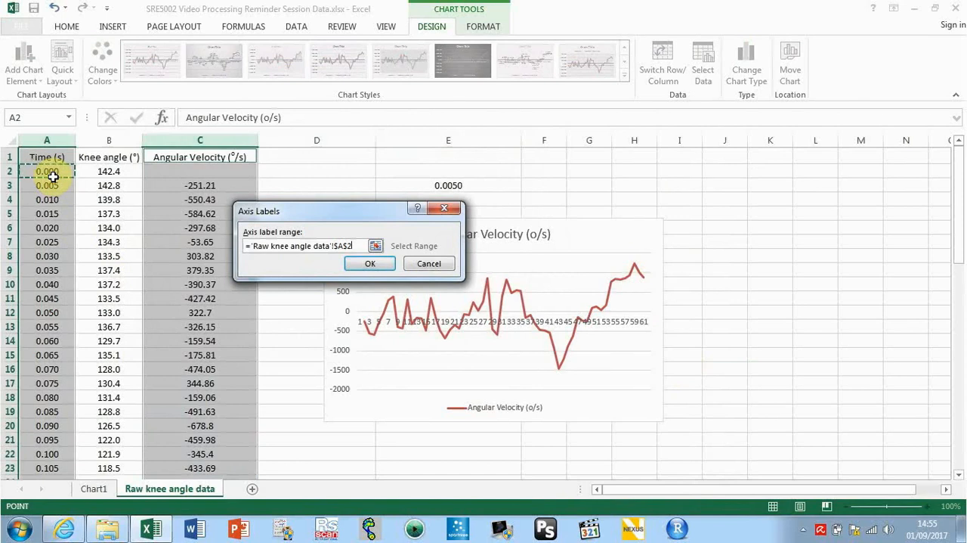
key(ctrl+shift+Down)
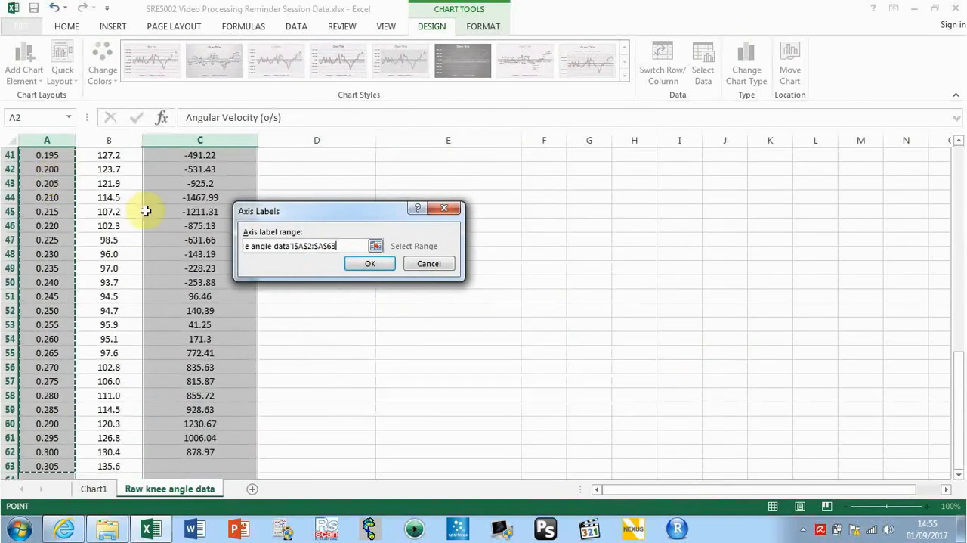
click(369, 263)
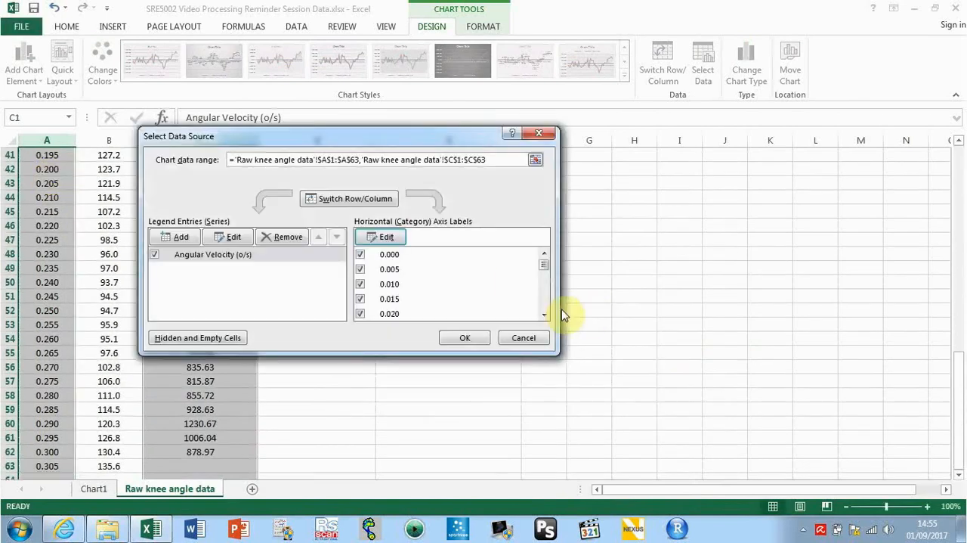
click(465, 338)
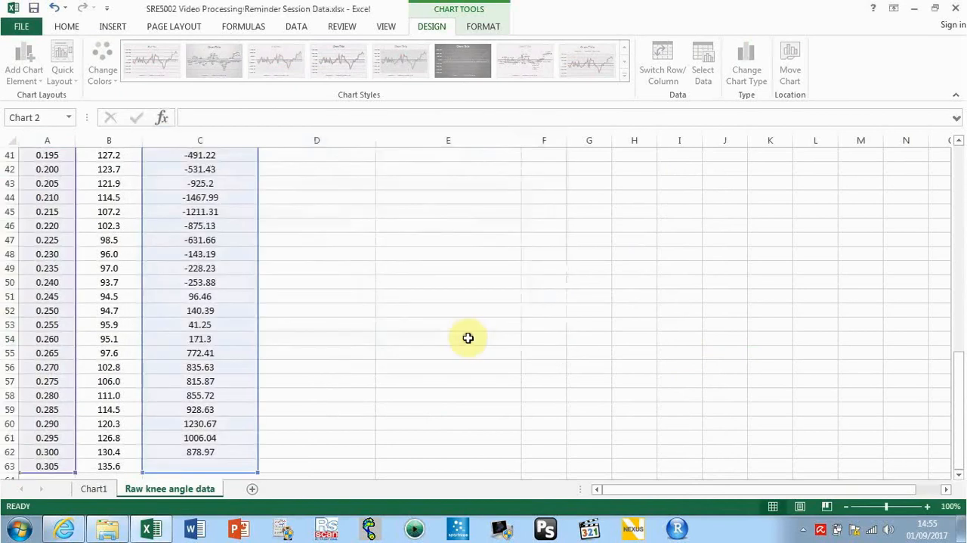
Move the angular velocity chart to a new sheet named Chart2 and compare it with the knee angle chart on Chart1
drag(960, 367, 951, 145)
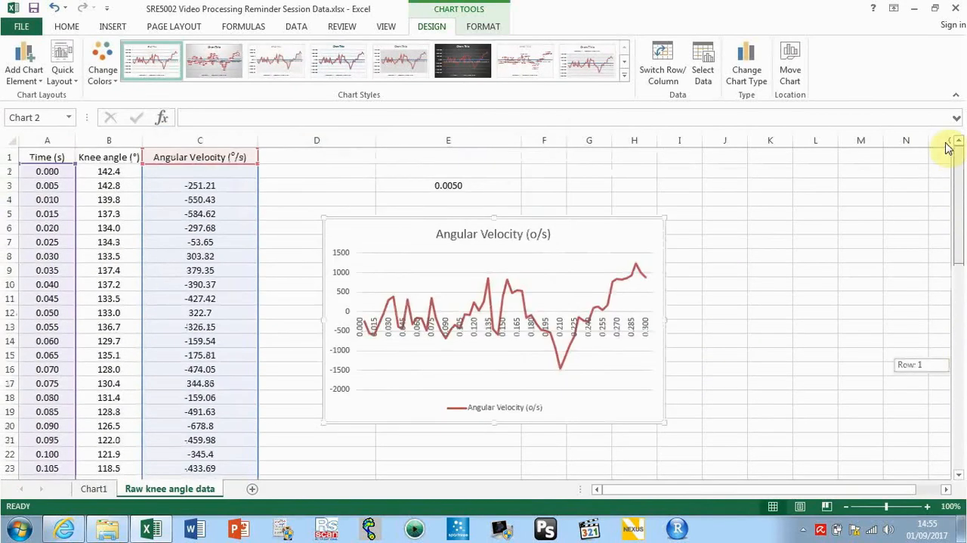
right_click(617, 238)
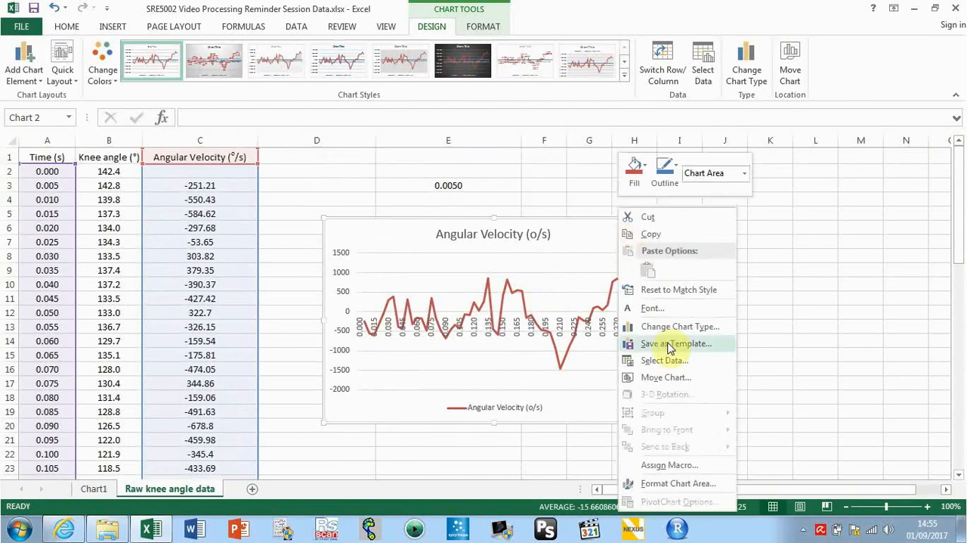
click(667, 377)
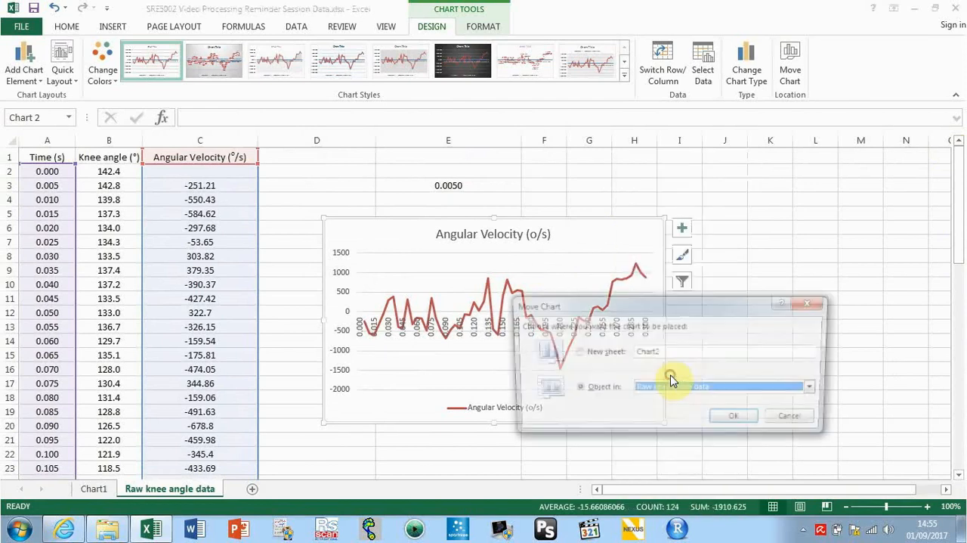
click(577, 351)
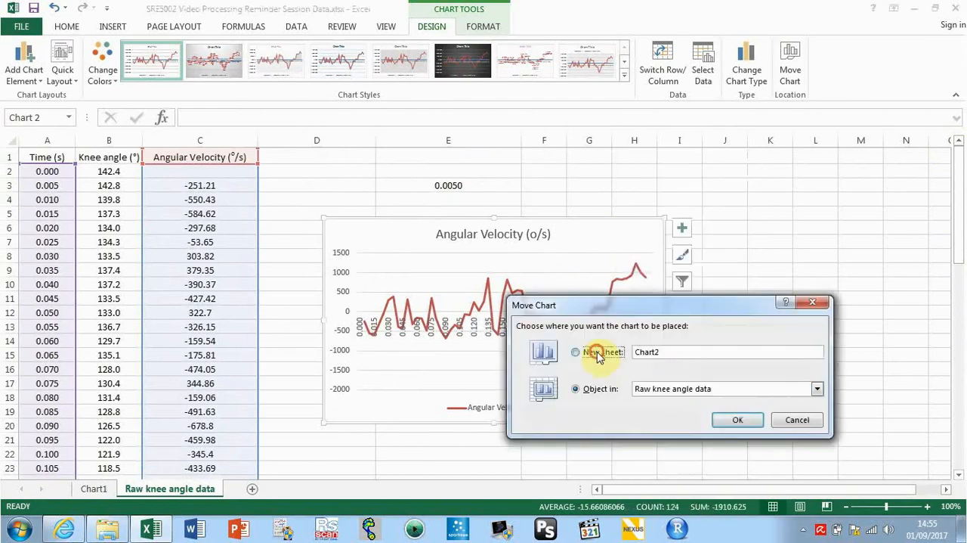
click(733, 418)
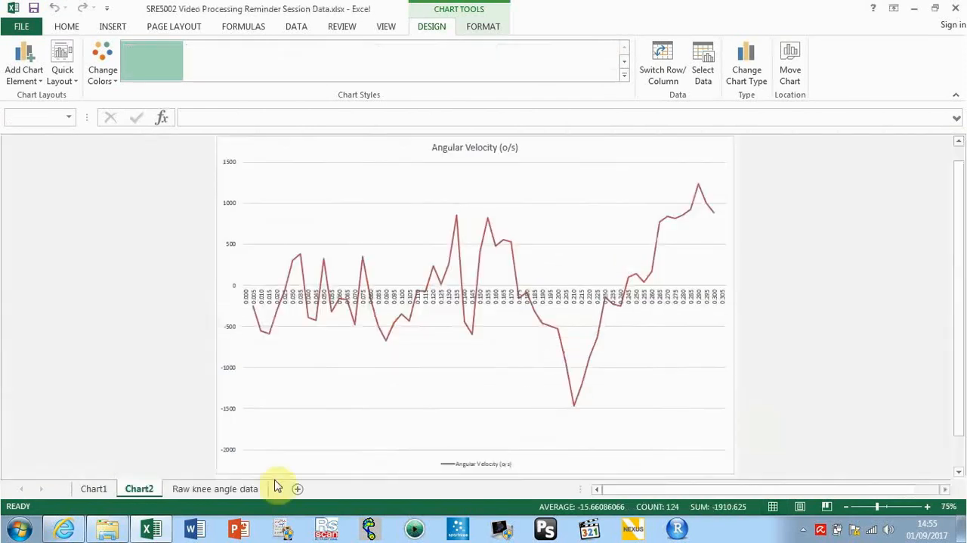
click(103, 491)
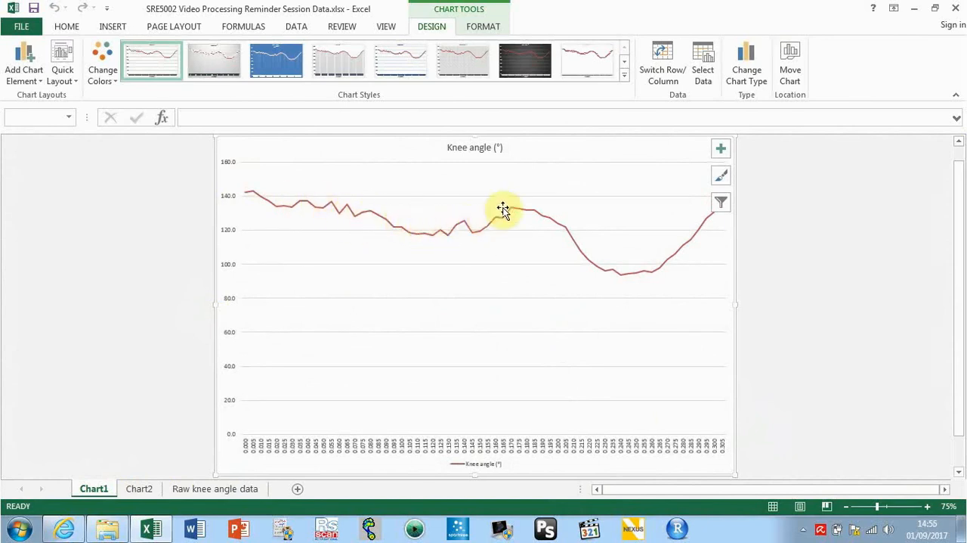
click(144, 489)
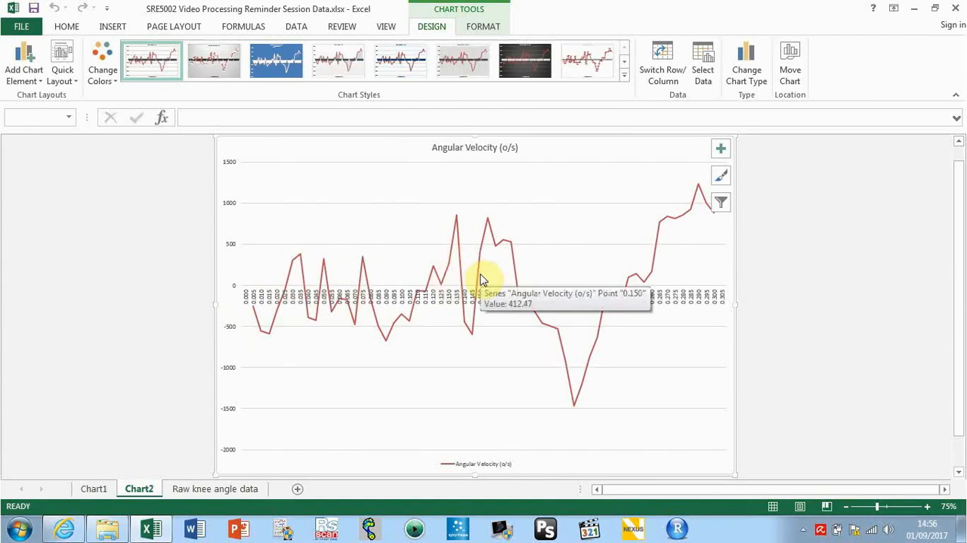
Clear cell E3 on the Raw knee angle data sheet
click(185, 492)
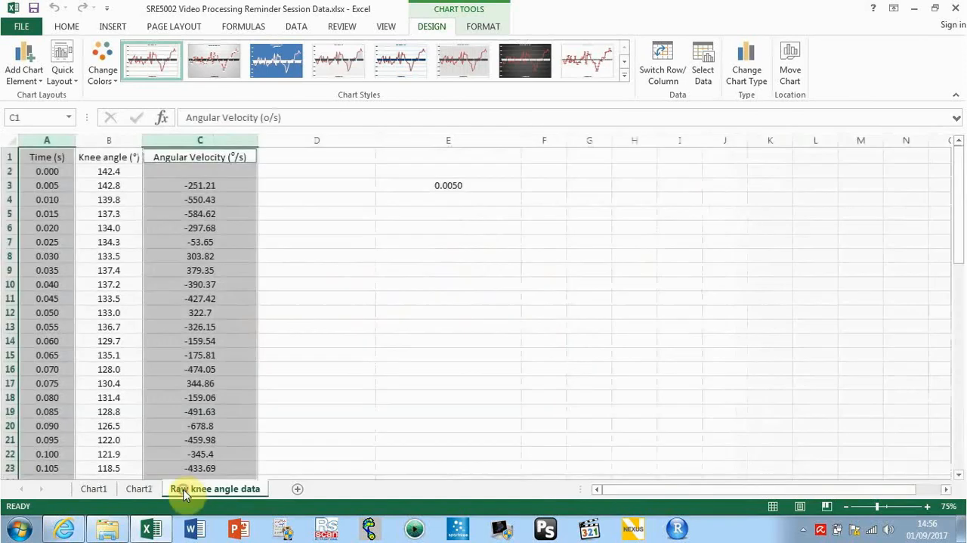
click(394, 227)
click(450, 185)
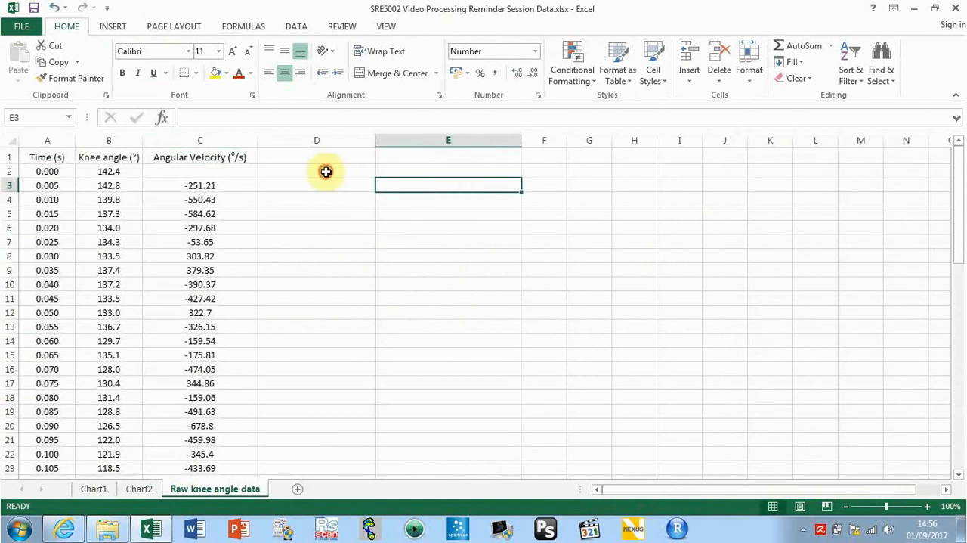
Enter the heading text "Smoothed Knee Angle" in cell D1
click(307, 156)
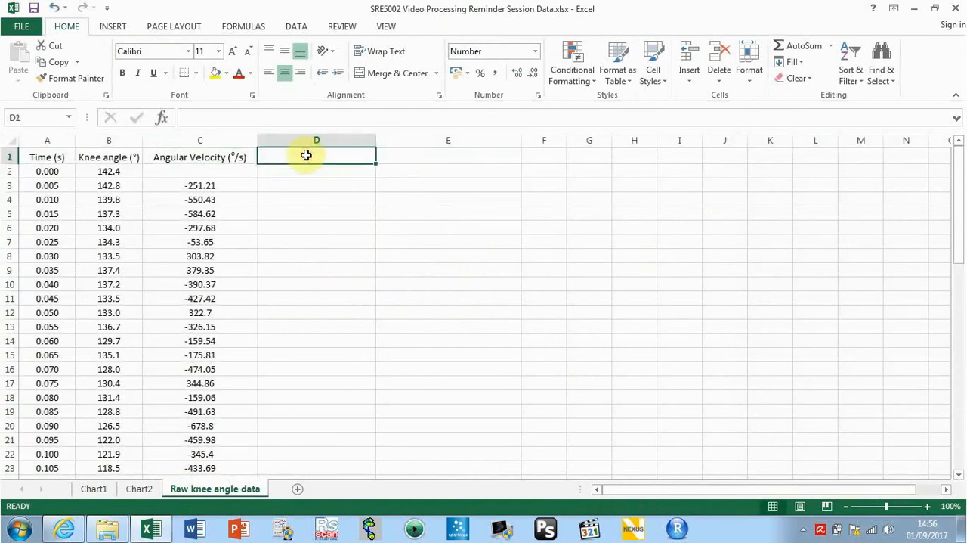
text(Smoo)
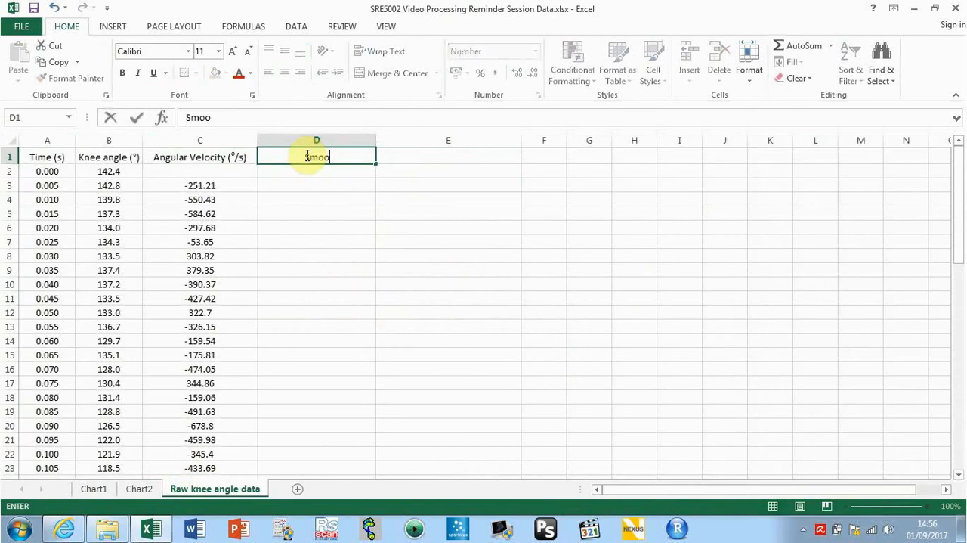
text(thed Angular)
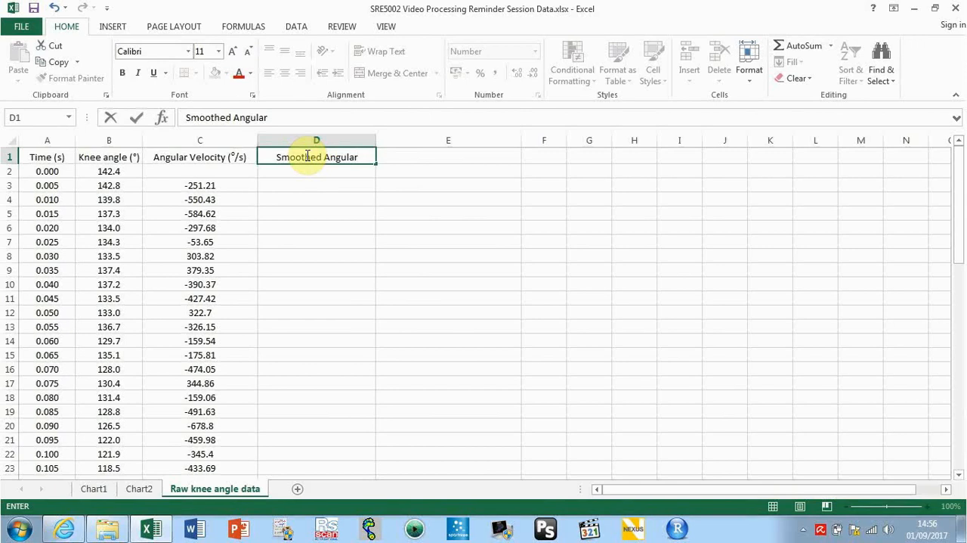
key(BackSpace)
key(BackSpace)
key(BackSpace)
key(BackSpace)
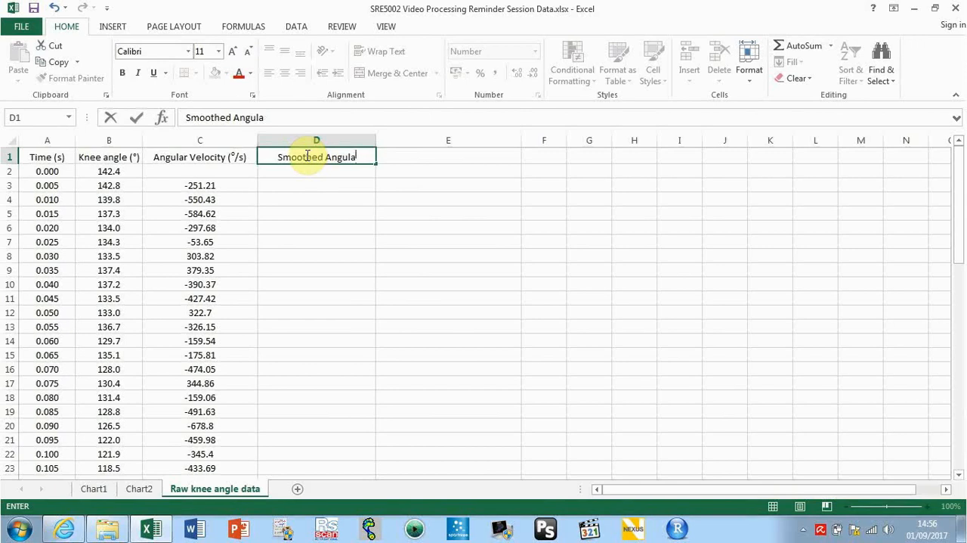
key(BackSpace)
key(BackSpace)
key(BackSpace)
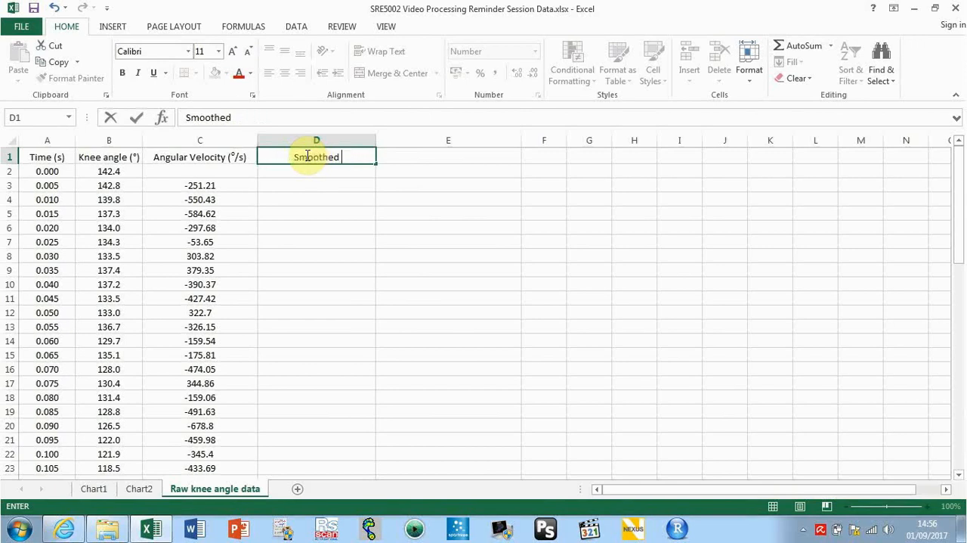
text(Knee)
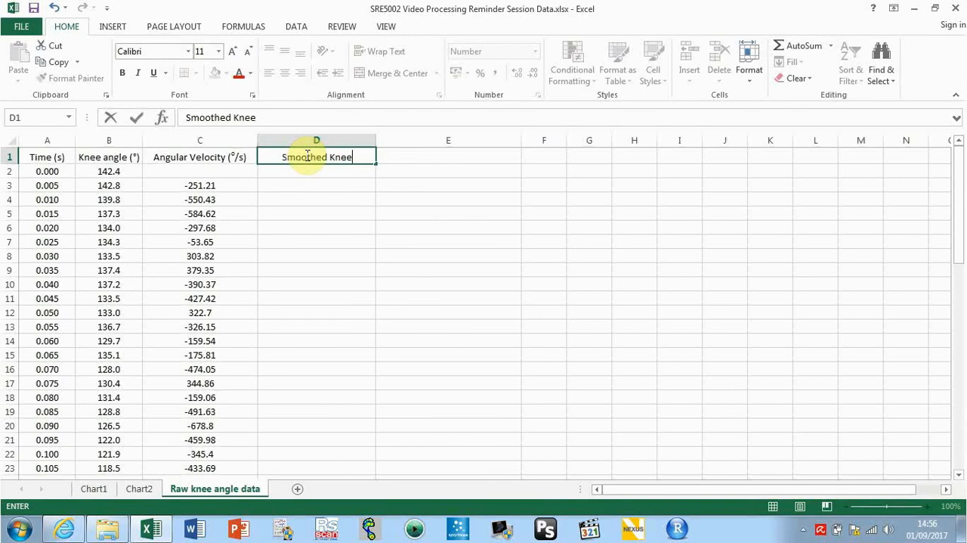
text( Angle)
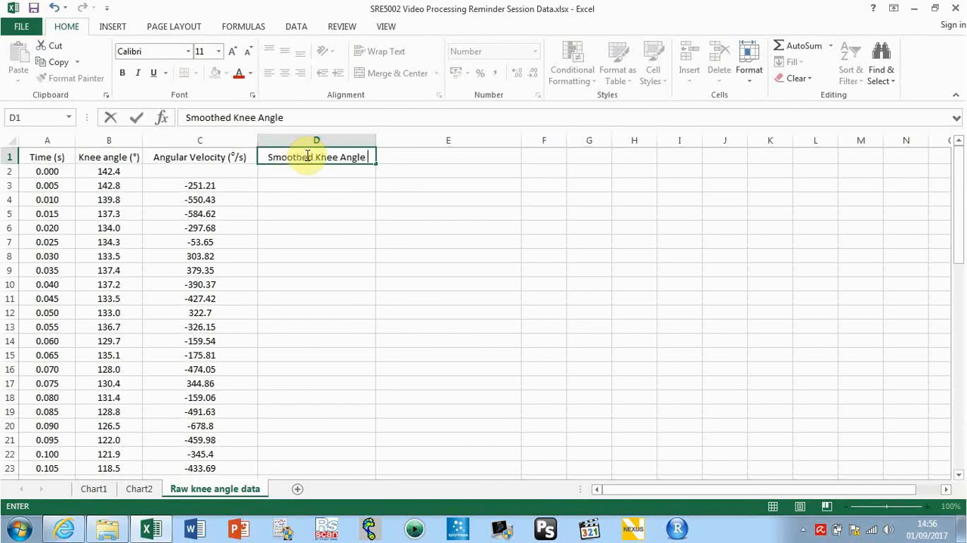
Append the unit "(°)" from the Knee angle heading in B1 to the Smoothed Knee Angle heading in D1
click(120, 159)
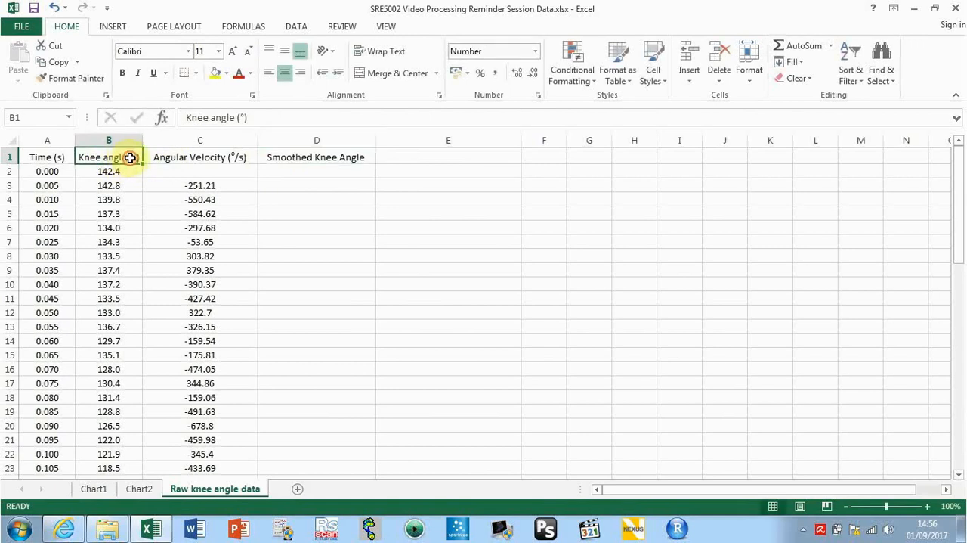
double_click(130, 157)
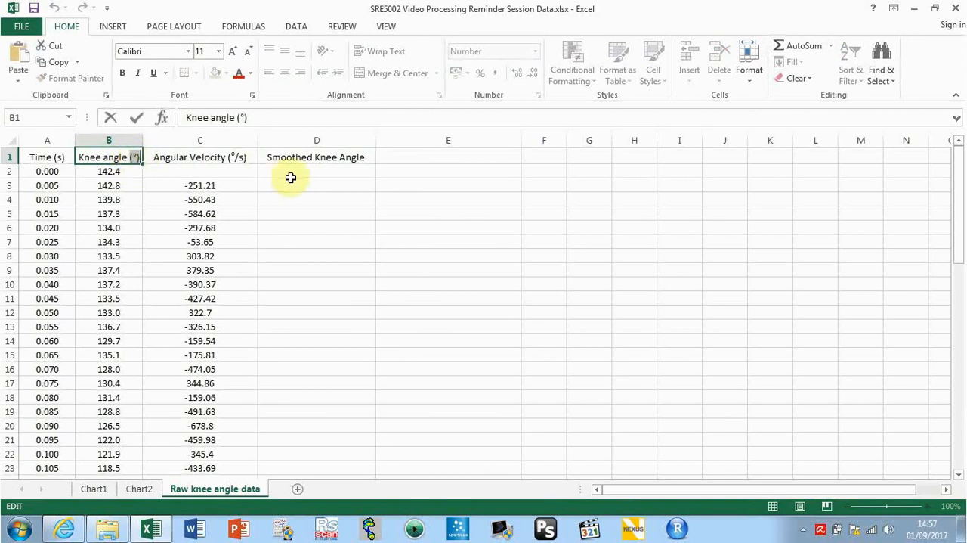
click(366, 157)
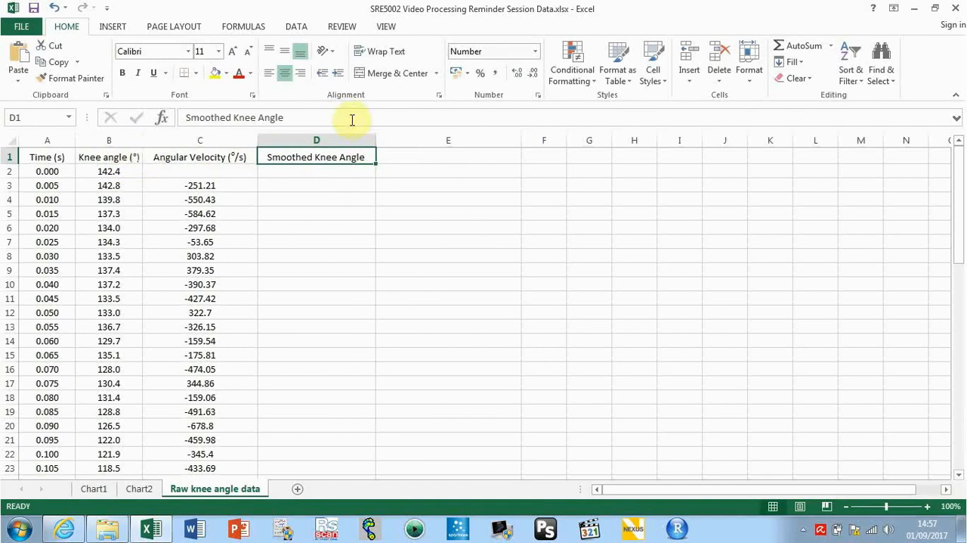
double_click(363, 157)
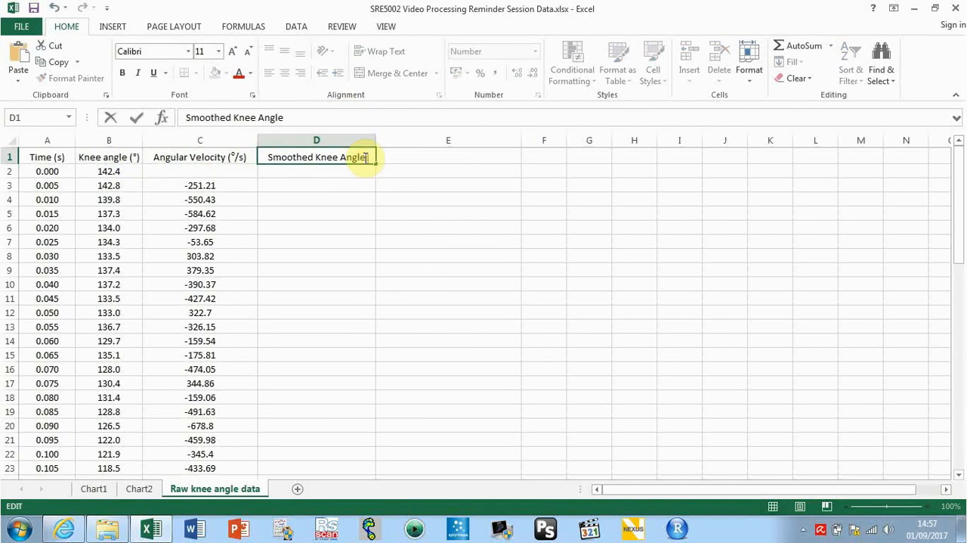
text((°))
key(Return)
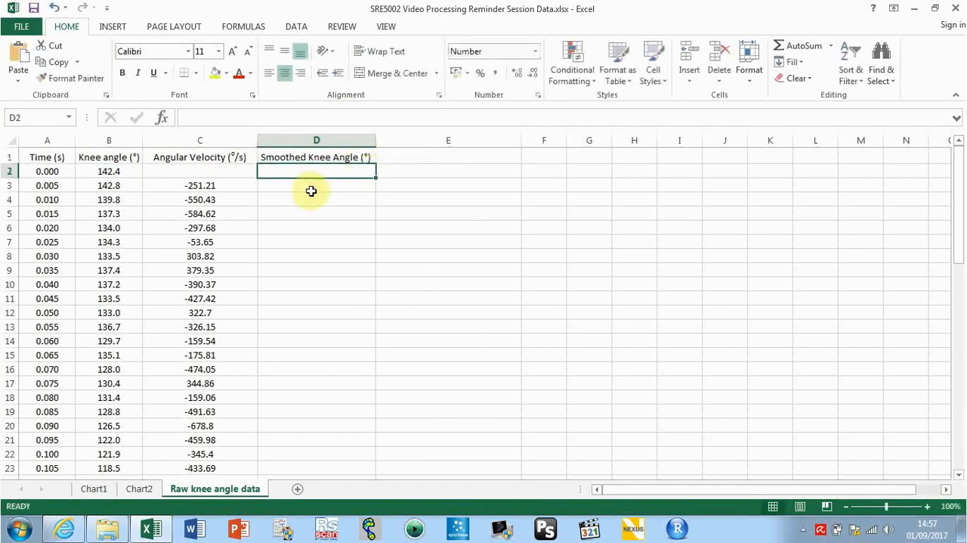
click(292, 188)
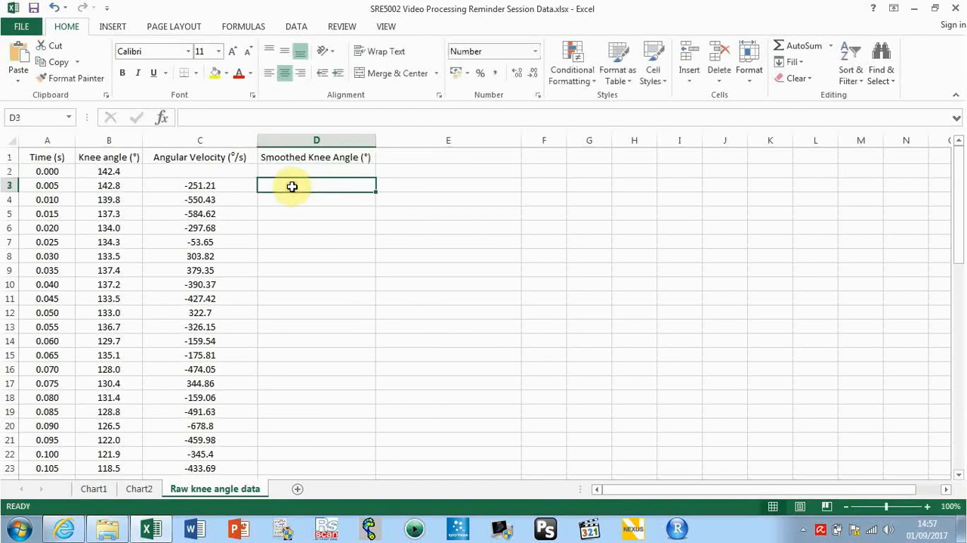
click(318, 230)
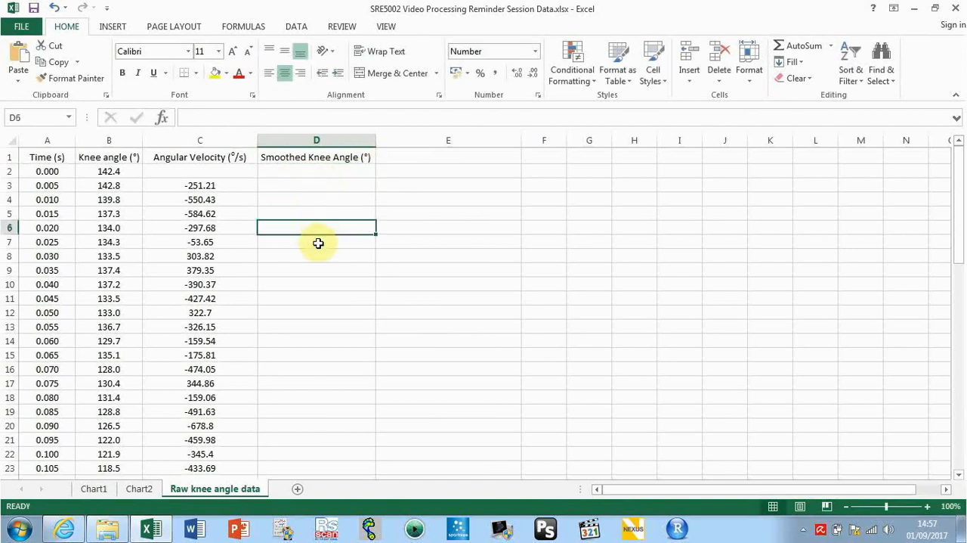
click(318, 243)
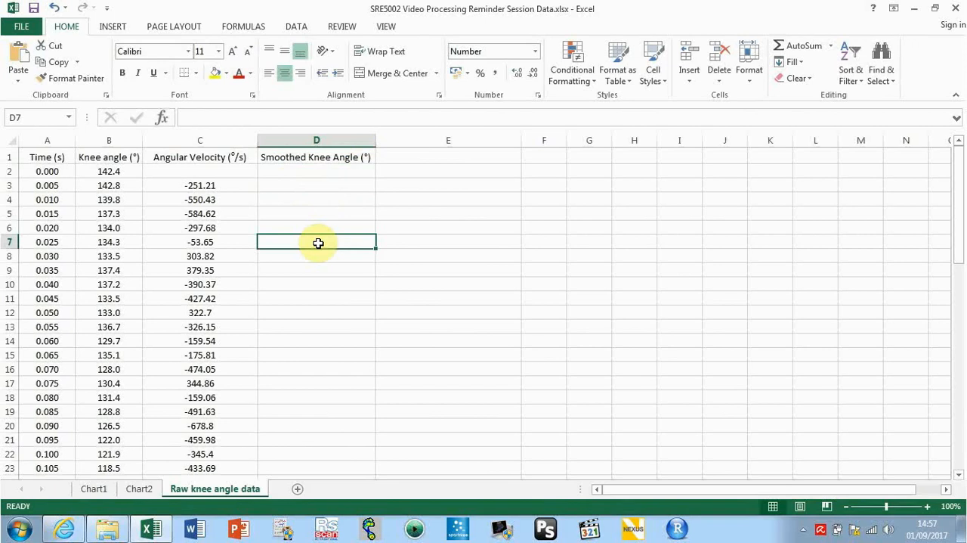
click(318, 255)
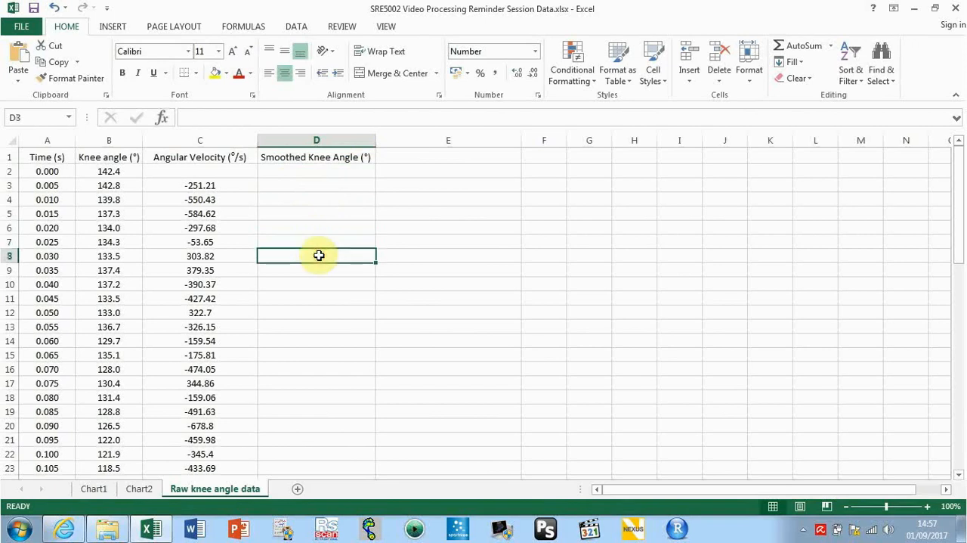
Enter the formula =AVERAGE(B2:B12) in cell D7 to smooth the knee angle over eleven values
click(322, 243)
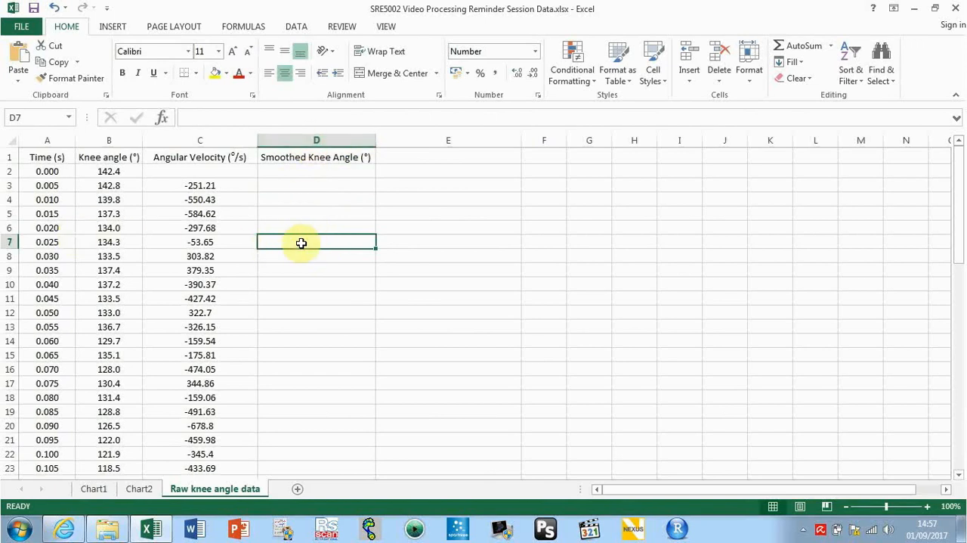
text(=abs)
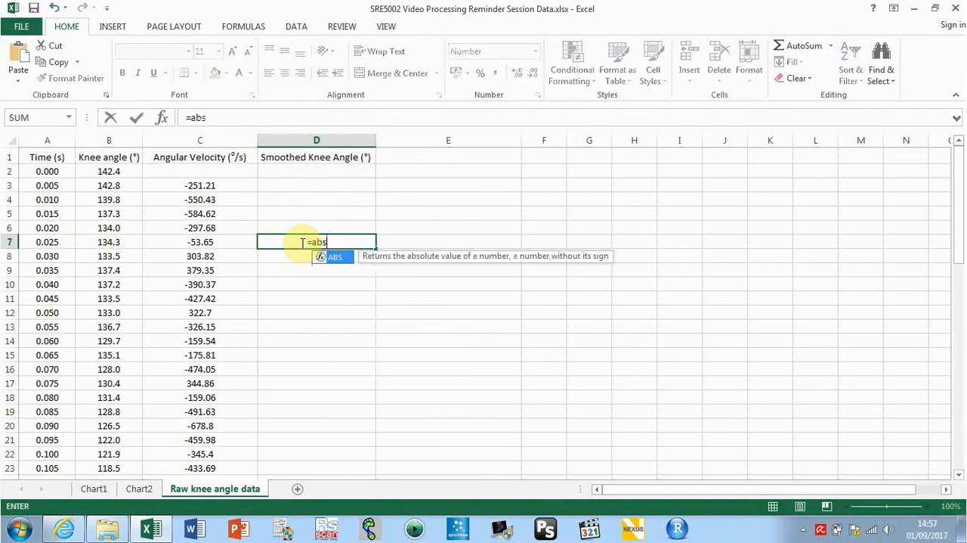
key(BackSpace)
key(BackSpace)
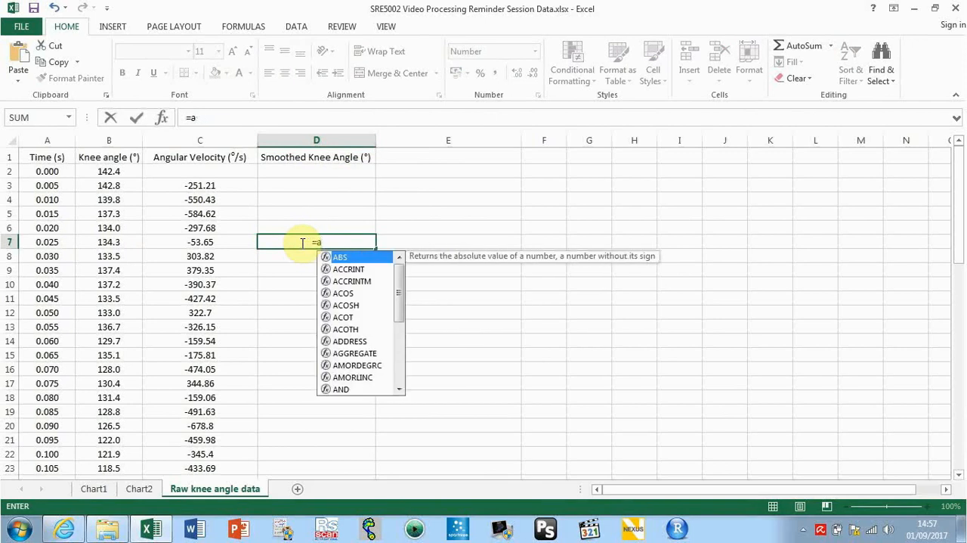
text(ver)
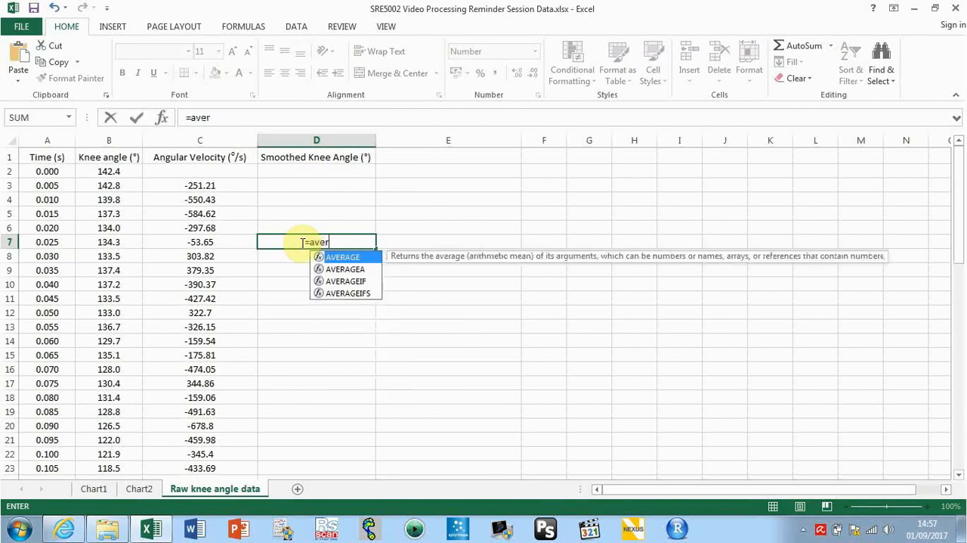
double_click(337, 258)
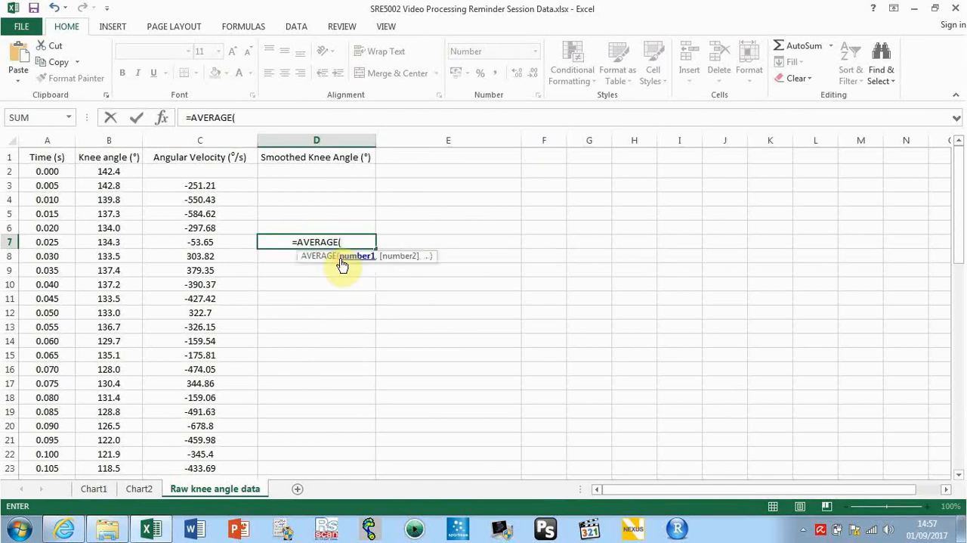
click(114, 172)
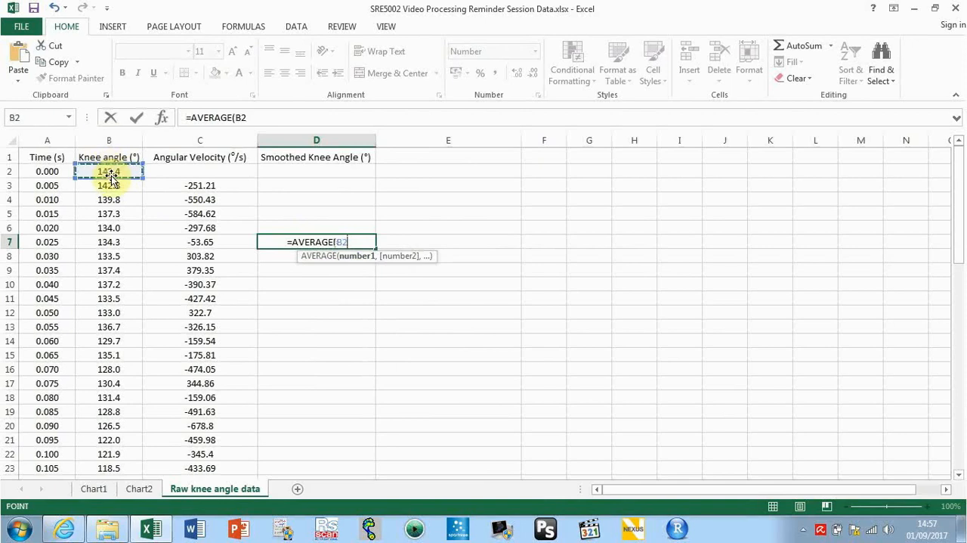
drag(111, 172, 111, 186)
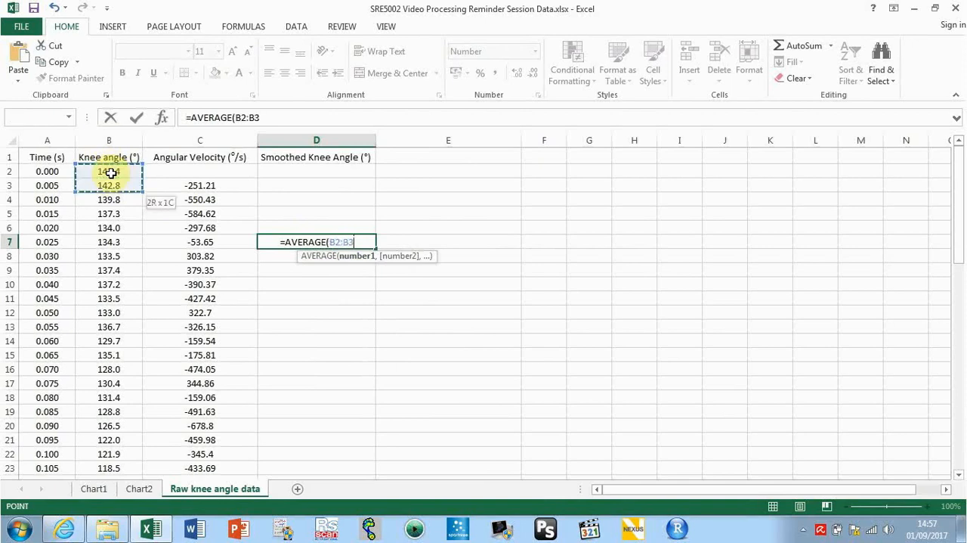
key(shift+Down)
key(shift+Down)
key(shift+Down)
key(shift+Down)
key(shift+Down)
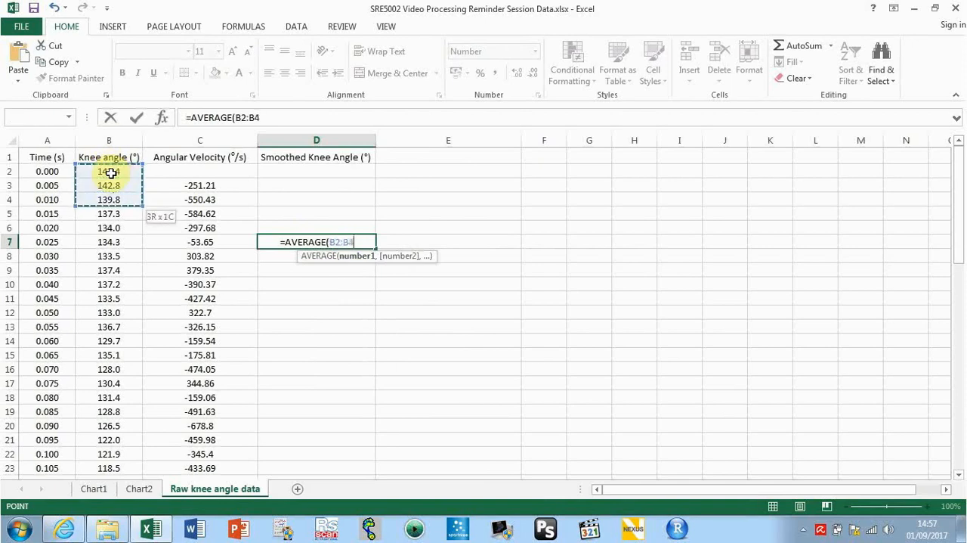
key(shift+Down)
key(shift+Down)
key(shift+Down)
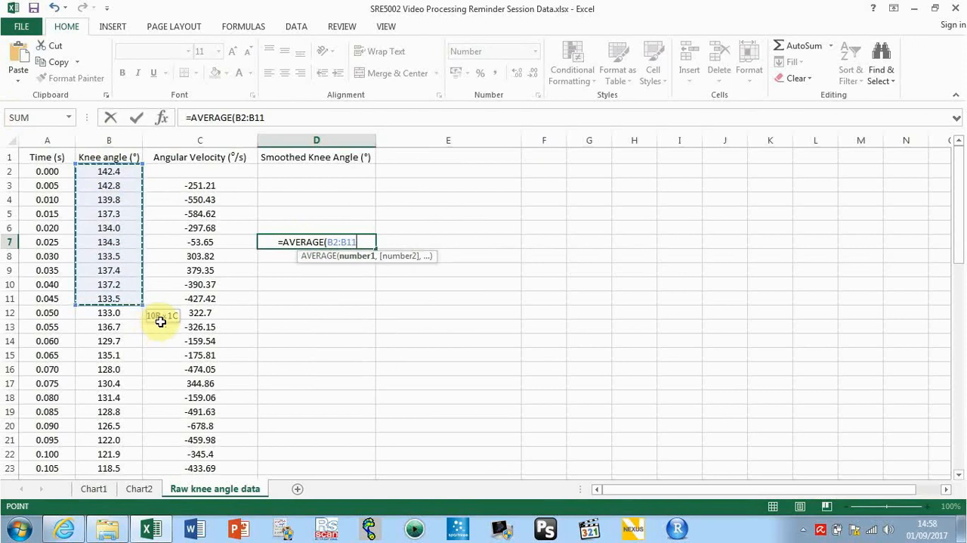
drag(175, 321, 172, 320)
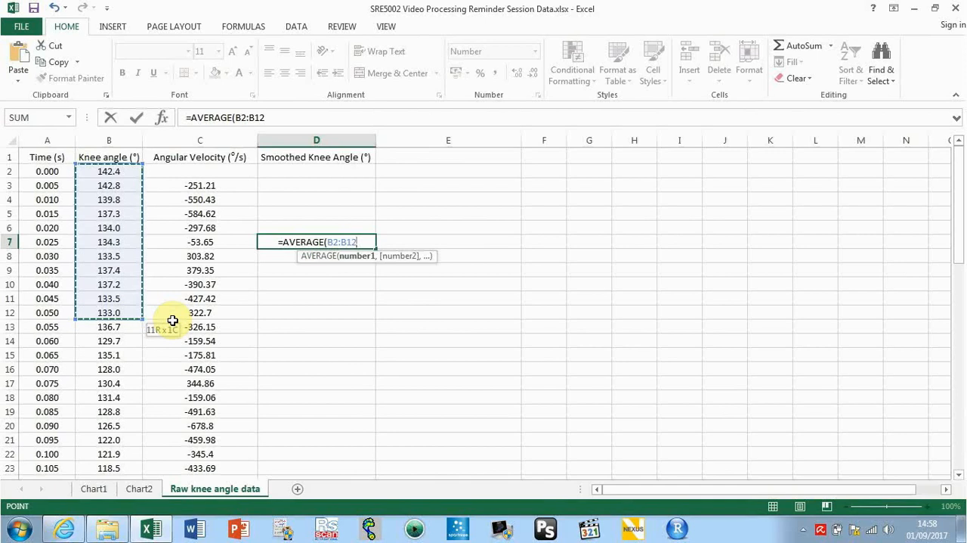
key(Return)
Fill the averaging formula from D7 down the Smoothed Knee Angle column to row 63
click(348, 245)
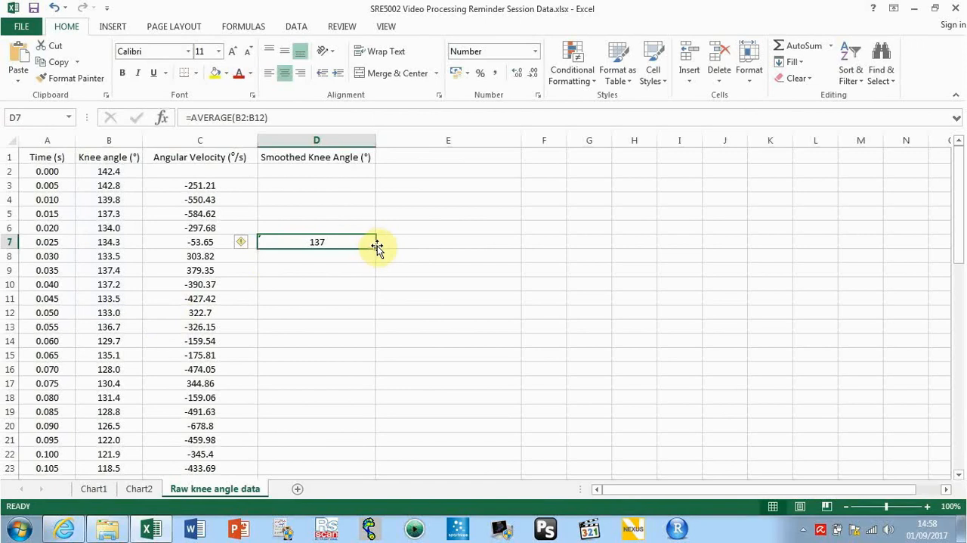
double_click(376, 249)
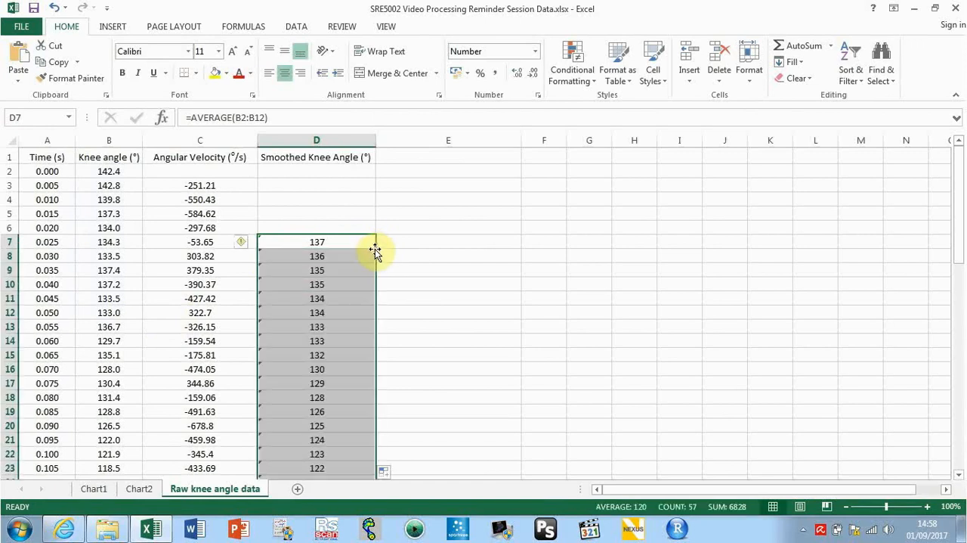
drag(957, 250, 957, 408)
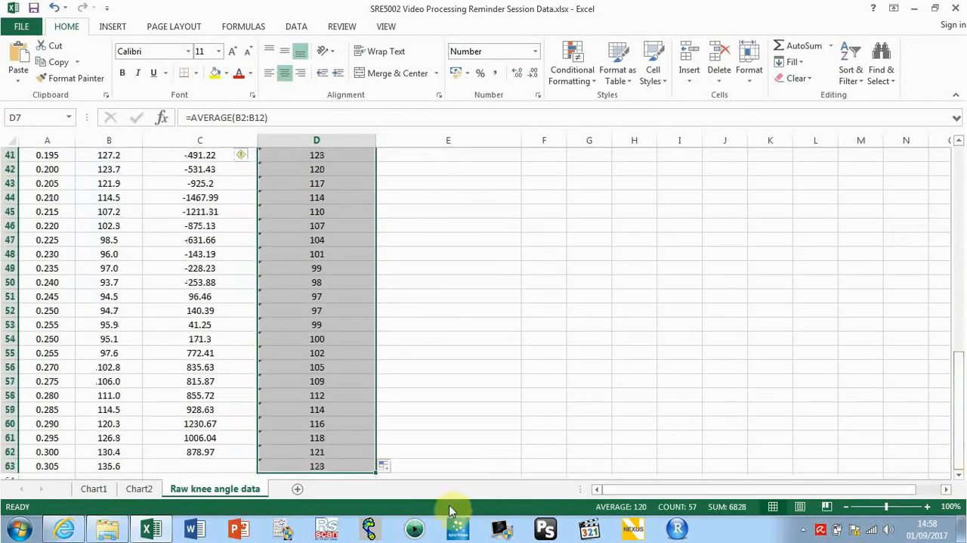
Examine which knee angle cells the averaging formula in D63 refers to
click(335, 466)
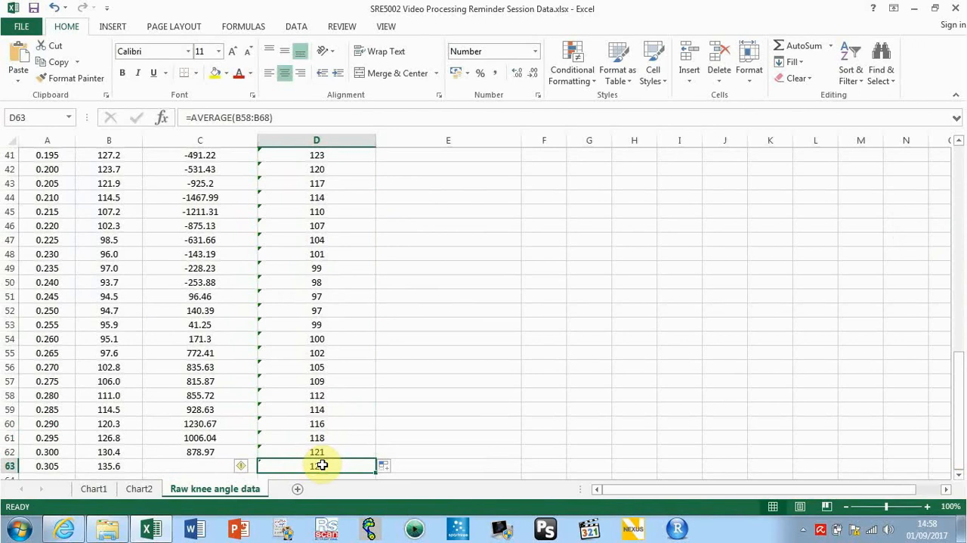
double_click(322, 465)
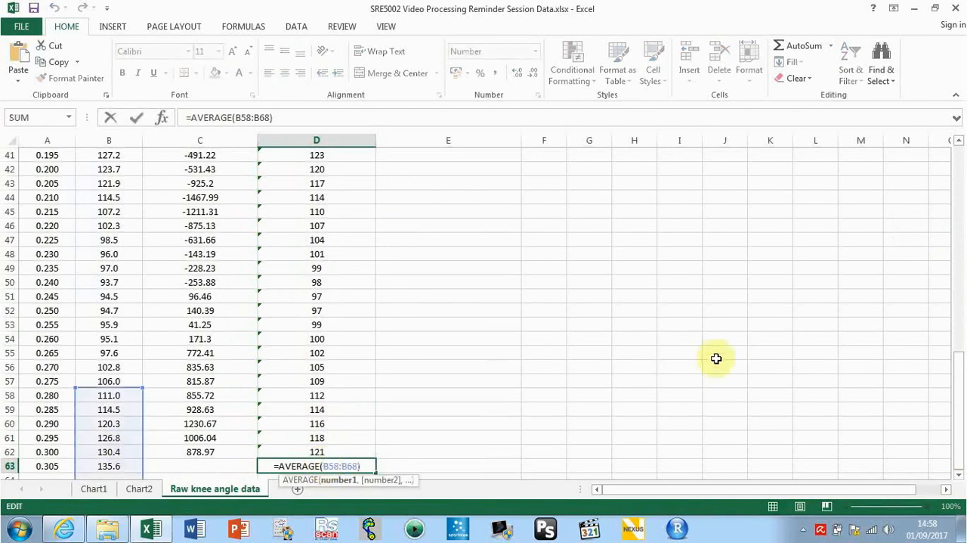
scroll(959, 477, down, 2)
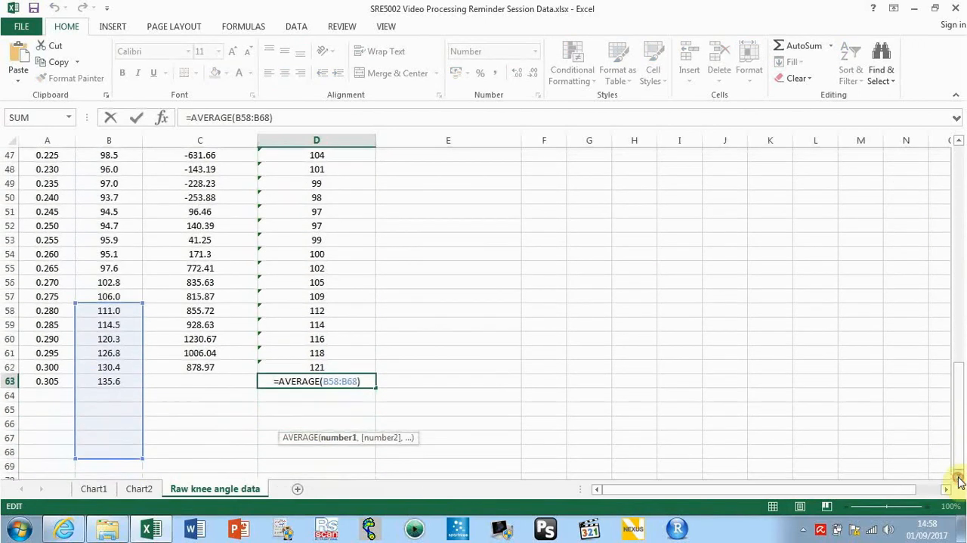
click(330, 362)
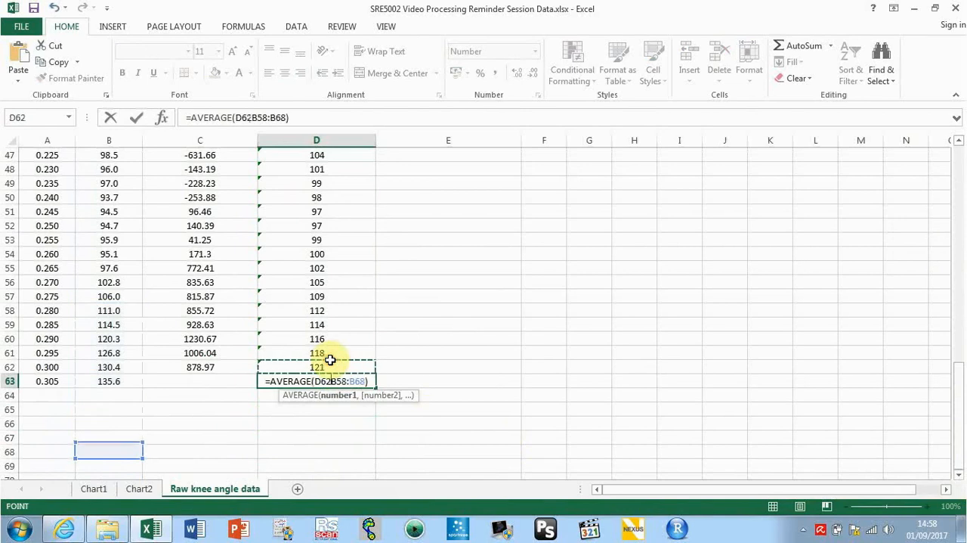
click(330, 381)
key(Return)
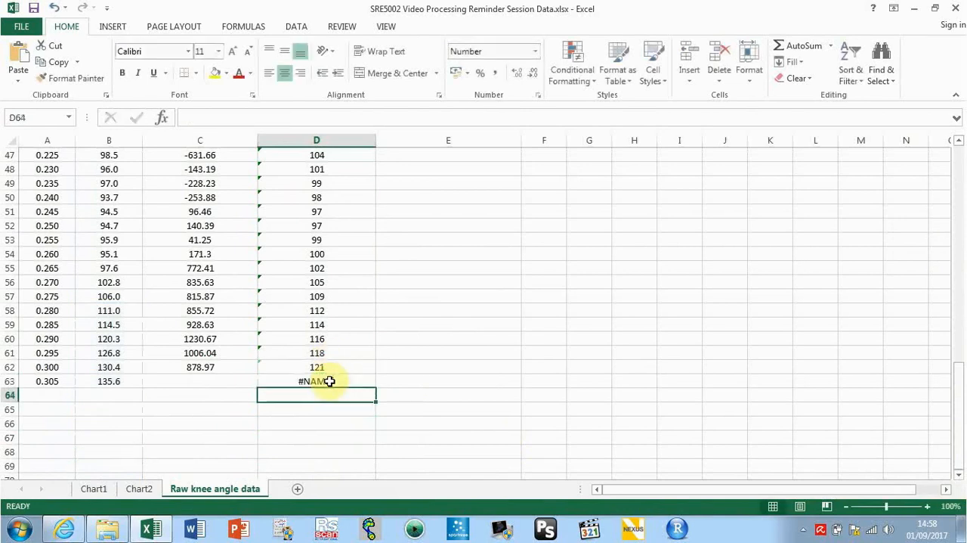
Clear the smoothed knee angle cells D59:D63 at the end of the column
click(331, 379)
key(shift+Up)
key(shift+Up)
key(shift+Up)
key(shift+Up)
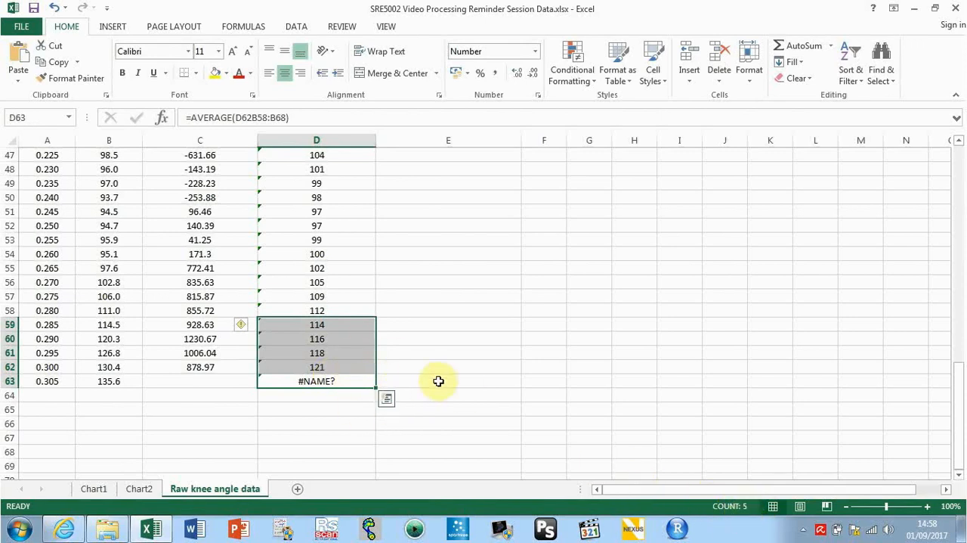
key(Delete)
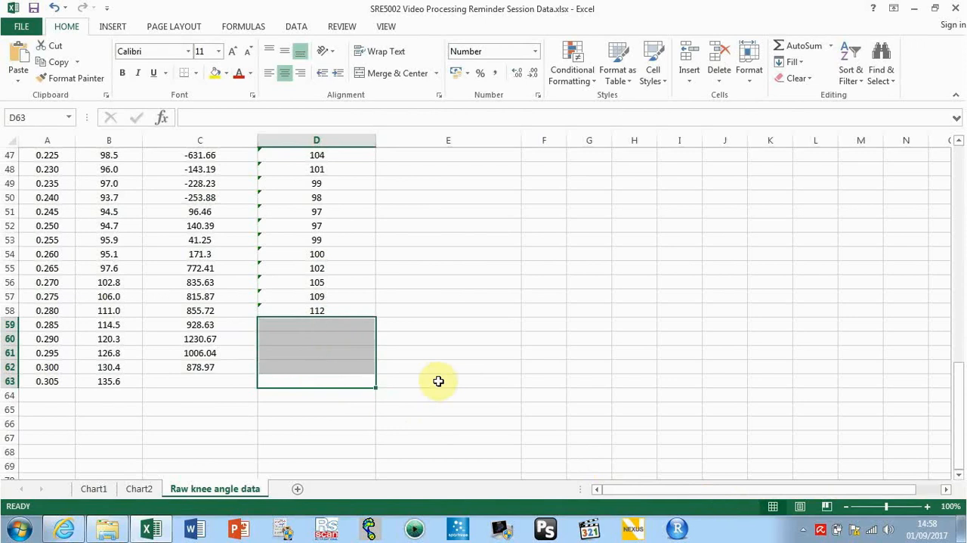
click(350, 308)
Copy the Angular Velocity header from C1 into cell E1 beside the Smoothed Knee Angle header
drag(959, 423, 953, 168)
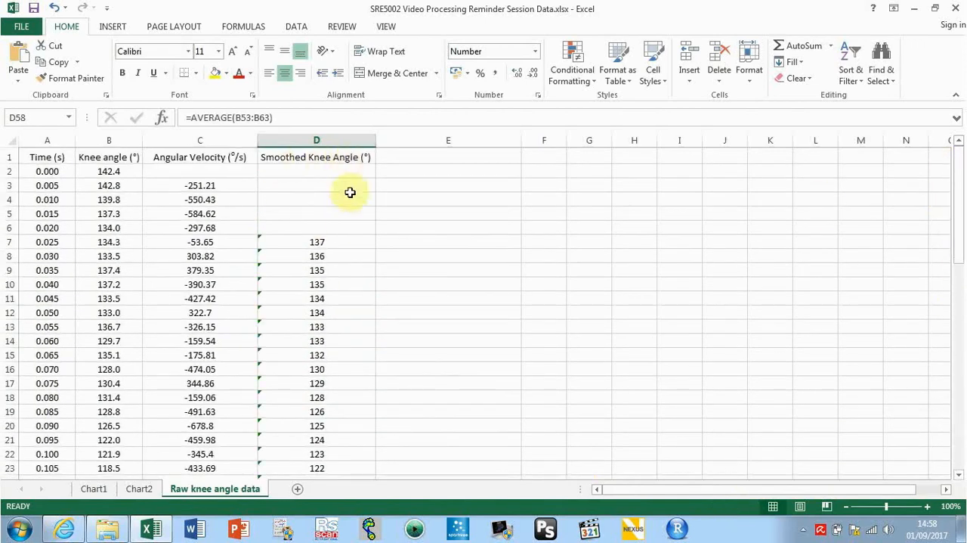
click(389, 244)
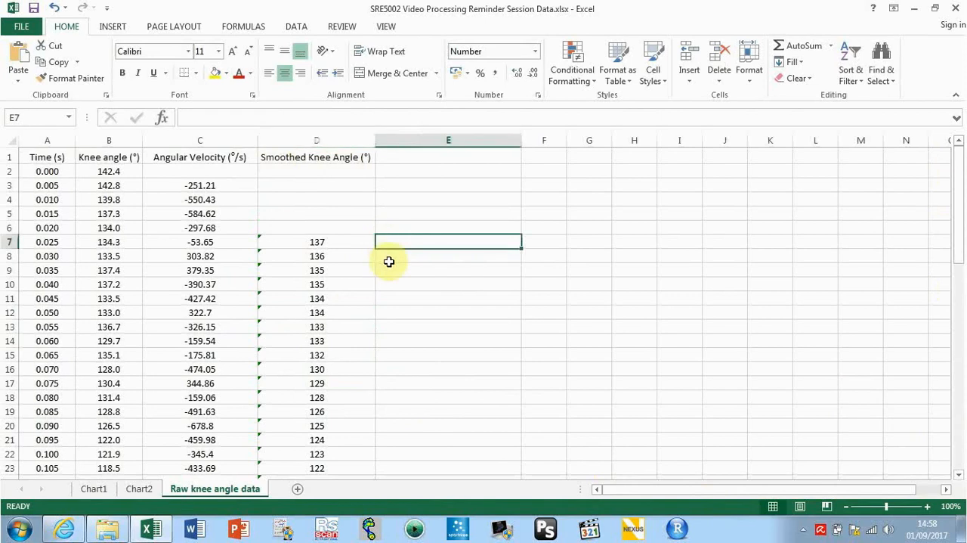
click(389, 257)
key(Up)
key(Up)
key(Up)
key(Up)
key(Up)
key(Up)
key(Up)
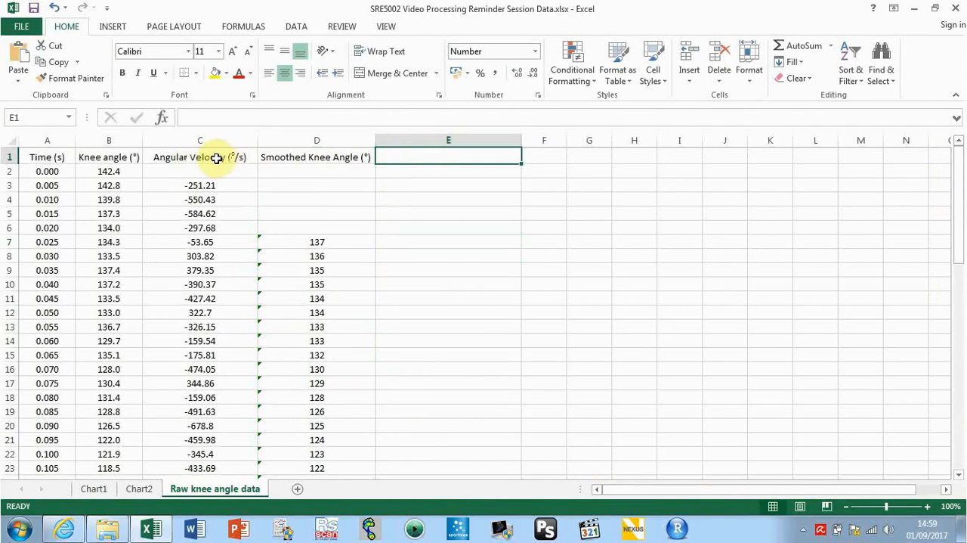
click(216, 158)
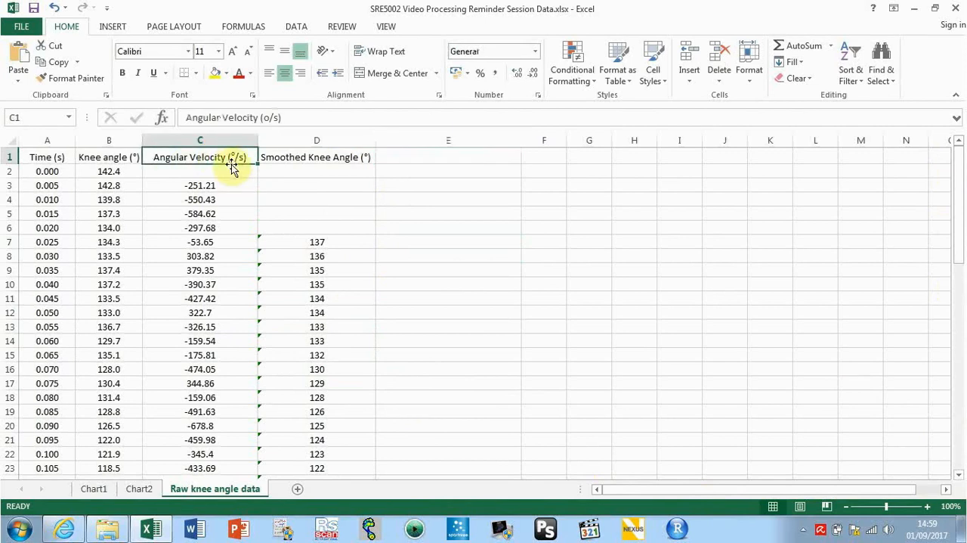
key(ctrl+c)
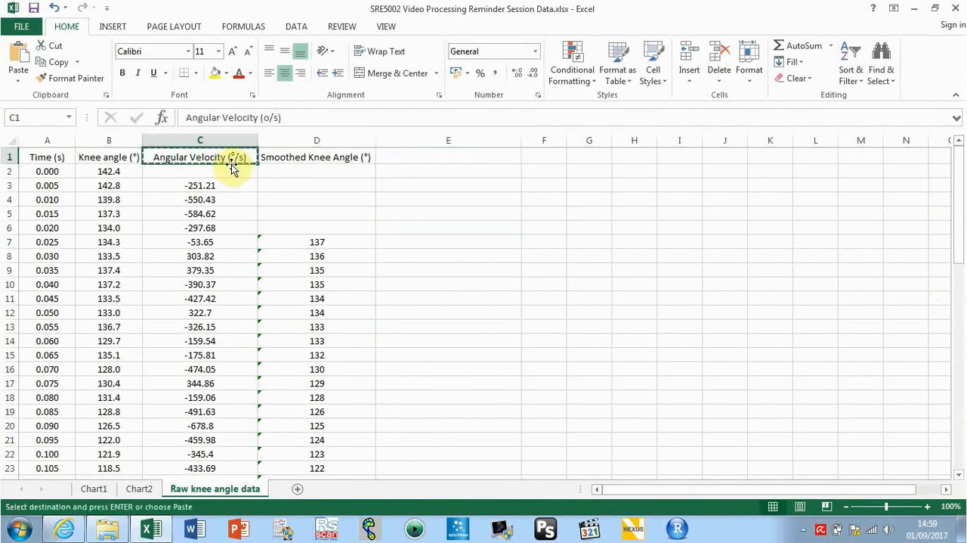
click(400, 156)
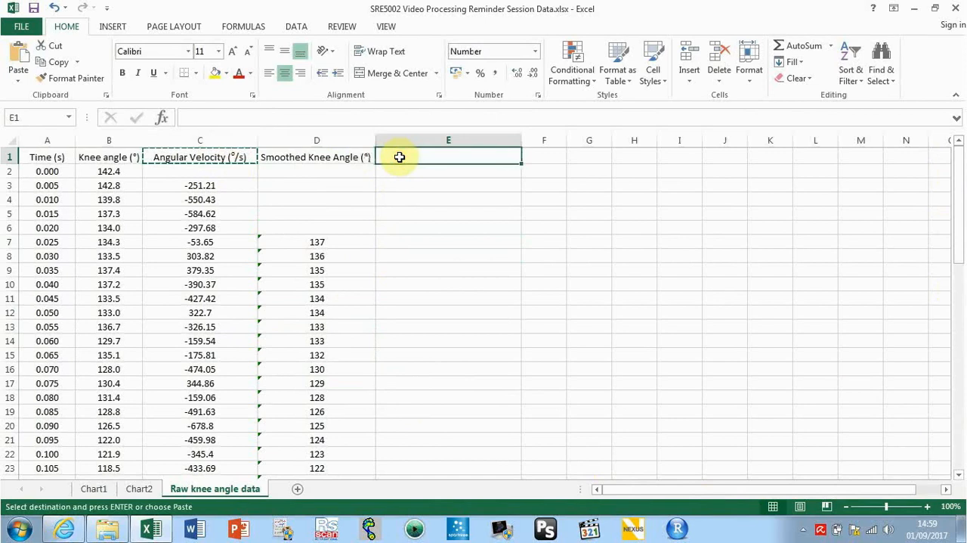
key(ctrl+v)
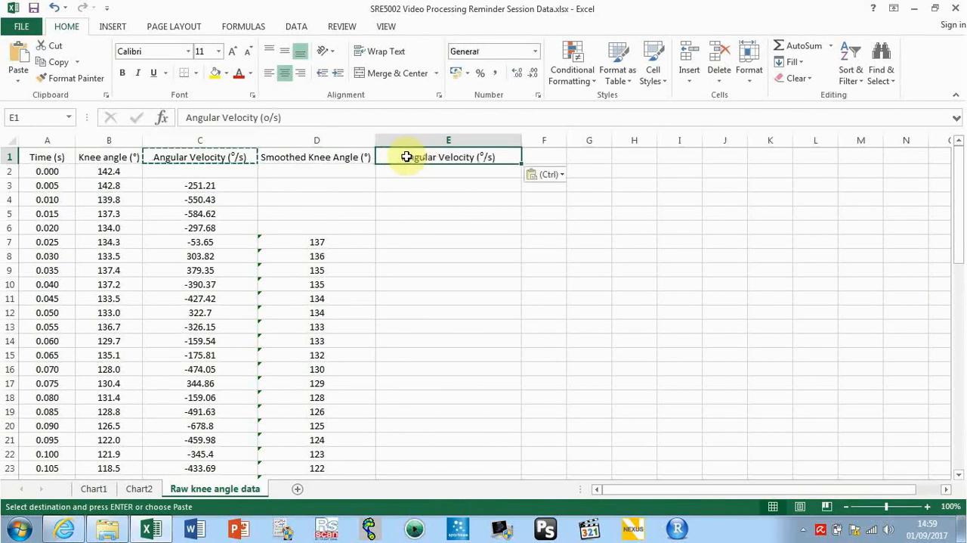
Insert the word "Smoothed" at the start of the header text in cell E1
double_click(402, 157)
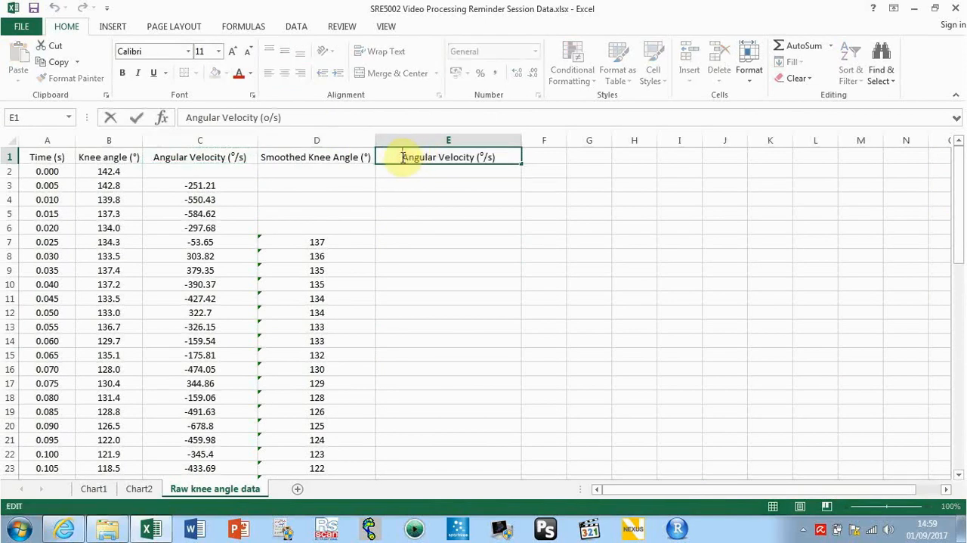
text(Smoothed)
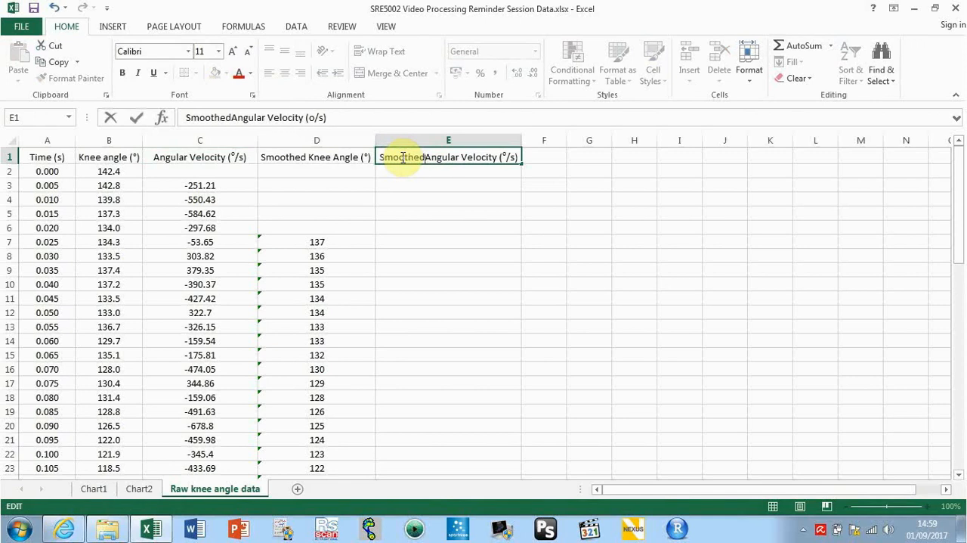
click(426, 184)
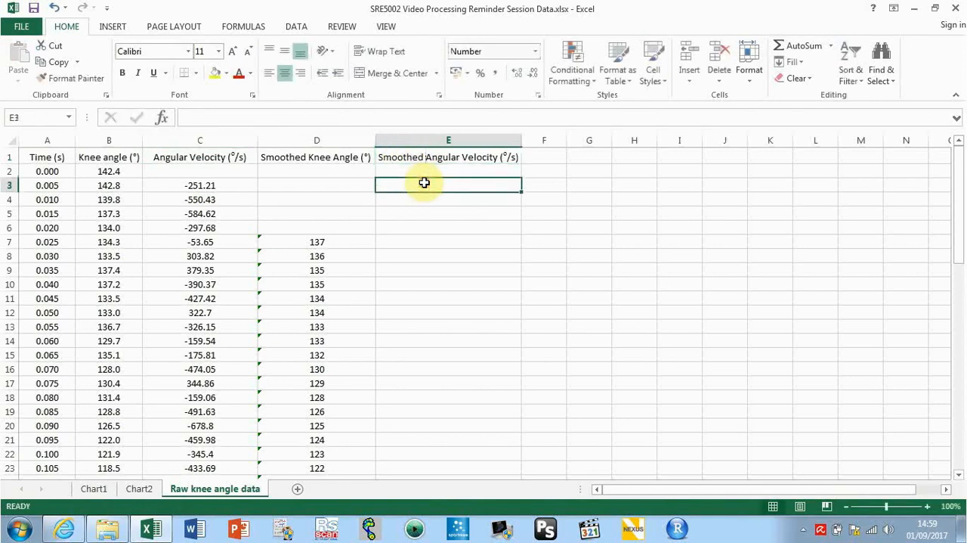
Examine which knee angle and time cells the raw angular velocity formula in C3 refers to
click(423, 256)
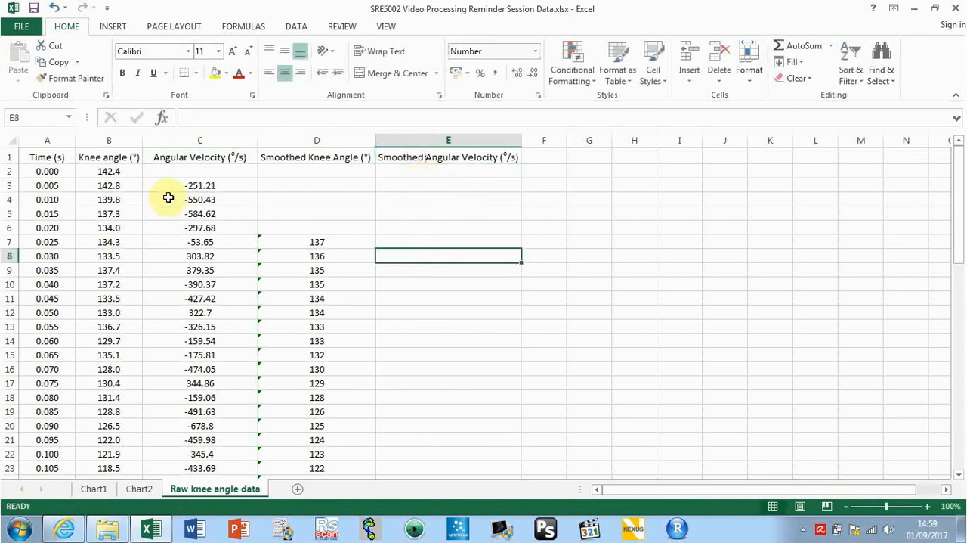
click(195, 190)
key(ctrl+Down)
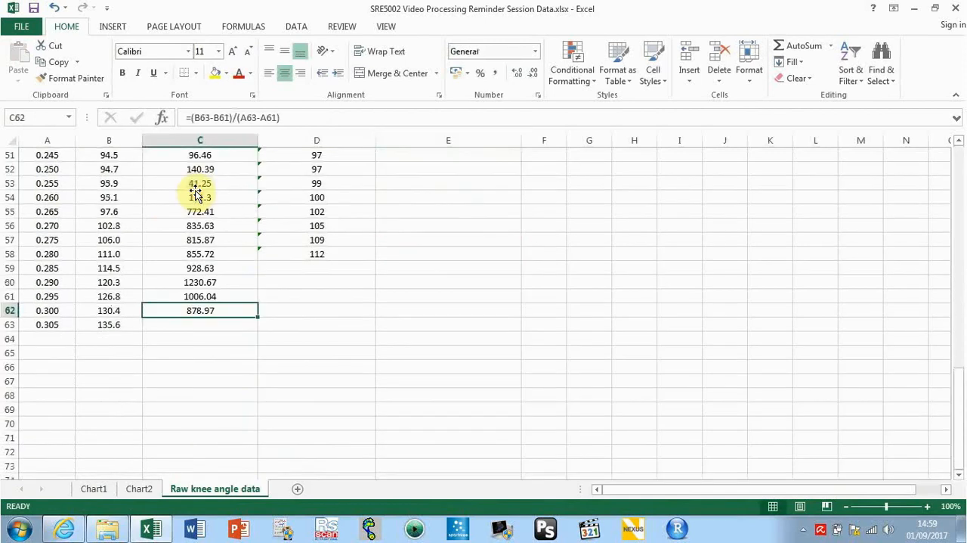
drag(964, 420, 945, 155)
click(200, 185)
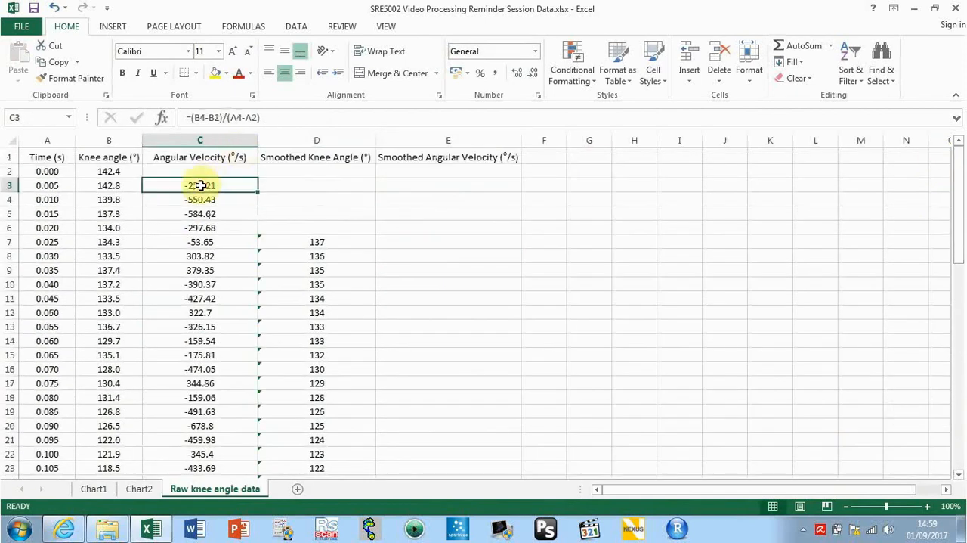
double_click(200, 185)
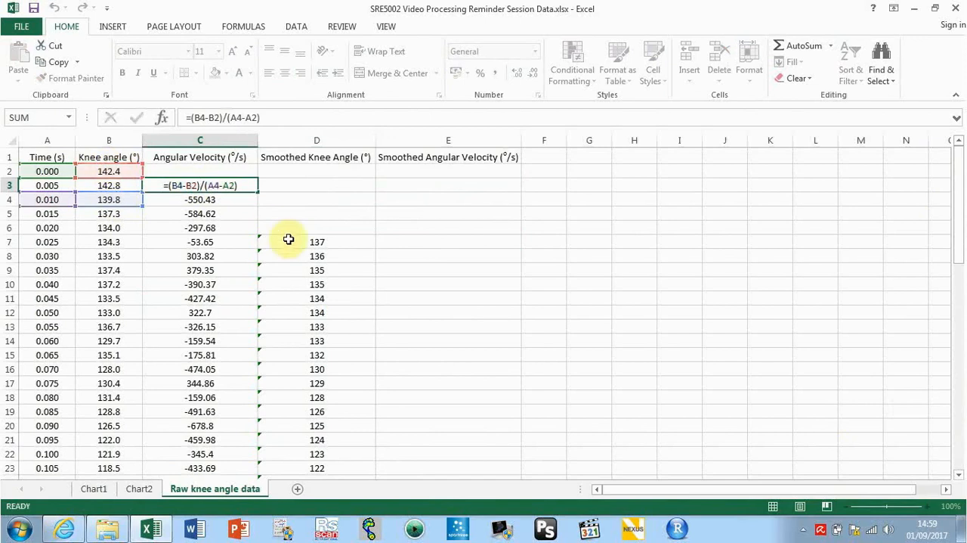
key(Return)
Enter the formula =(D9-D7)/(A9-A7) in cell E8 to calculate the smoothed angular velocity
click(428, 253)
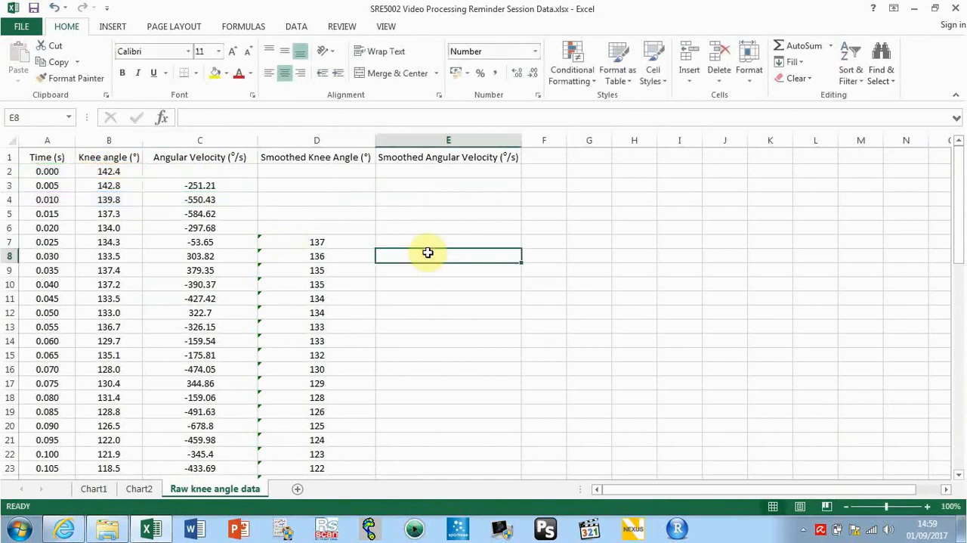
text(=()
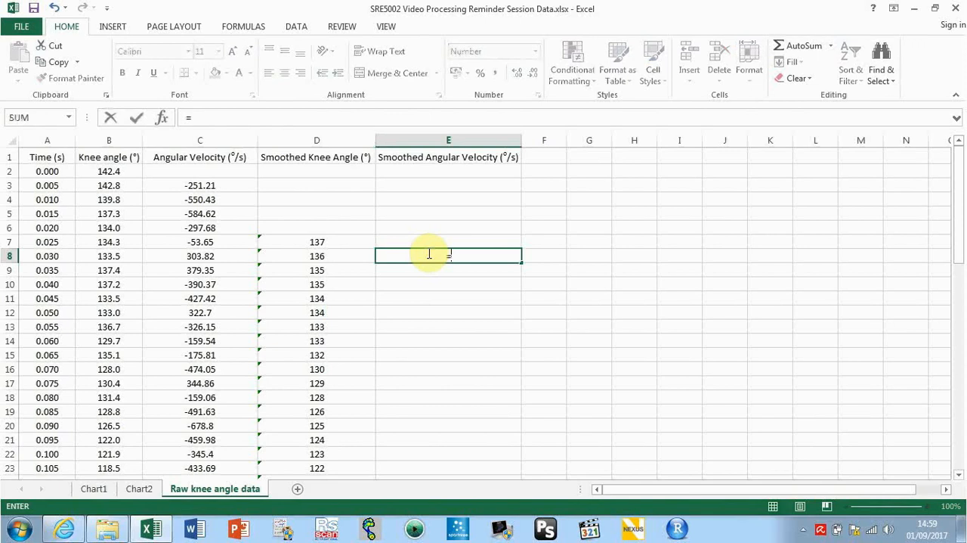
click(346, 270)
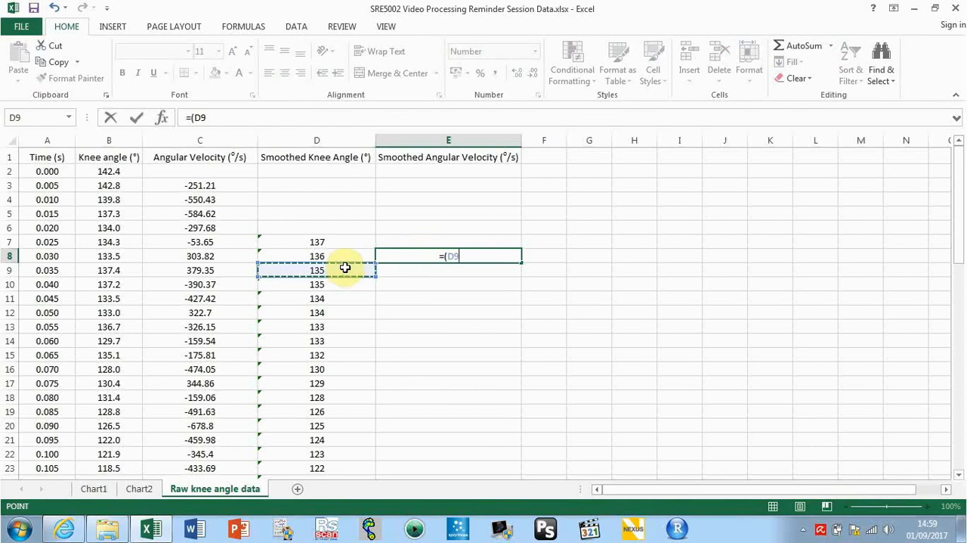
text(-)
click(332, 240)
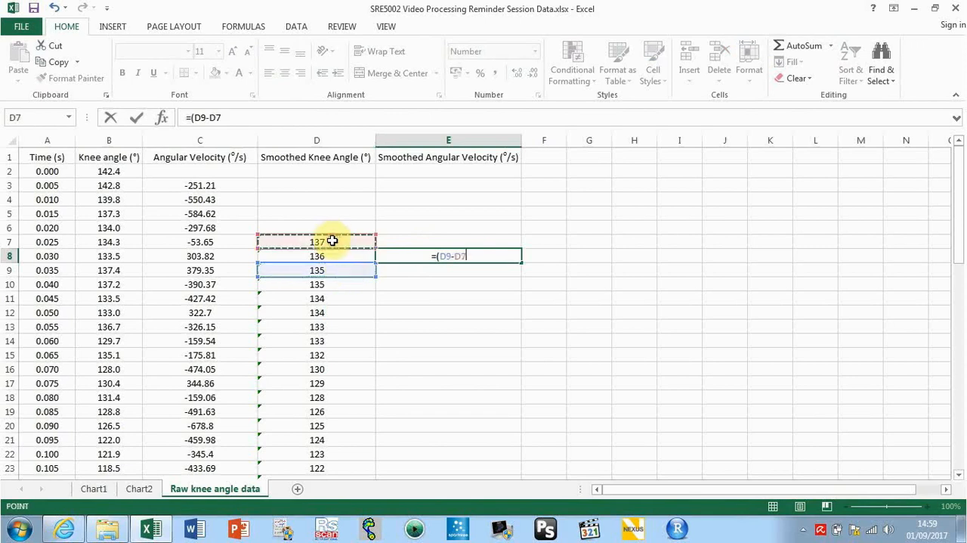
text()/)
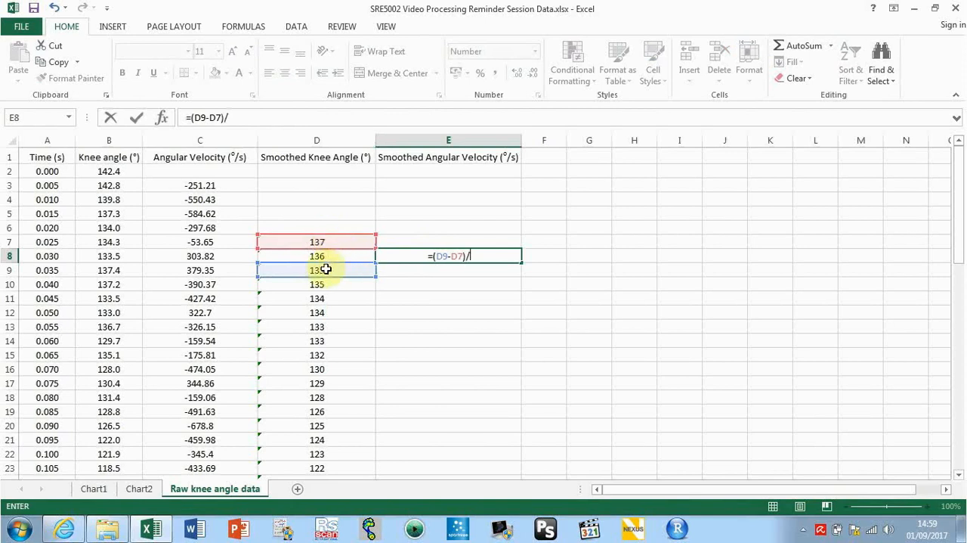
click(56, 270)
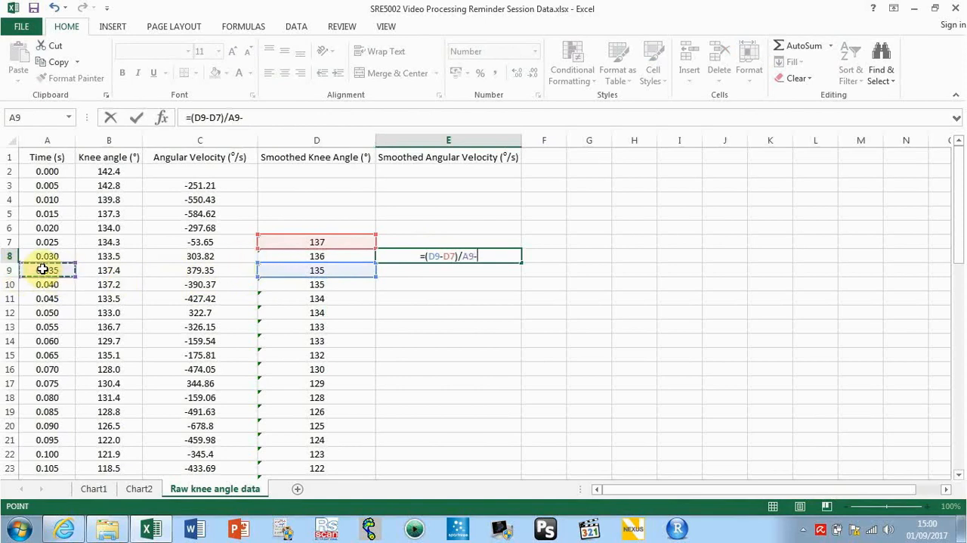
text(-)
click(47, 243)
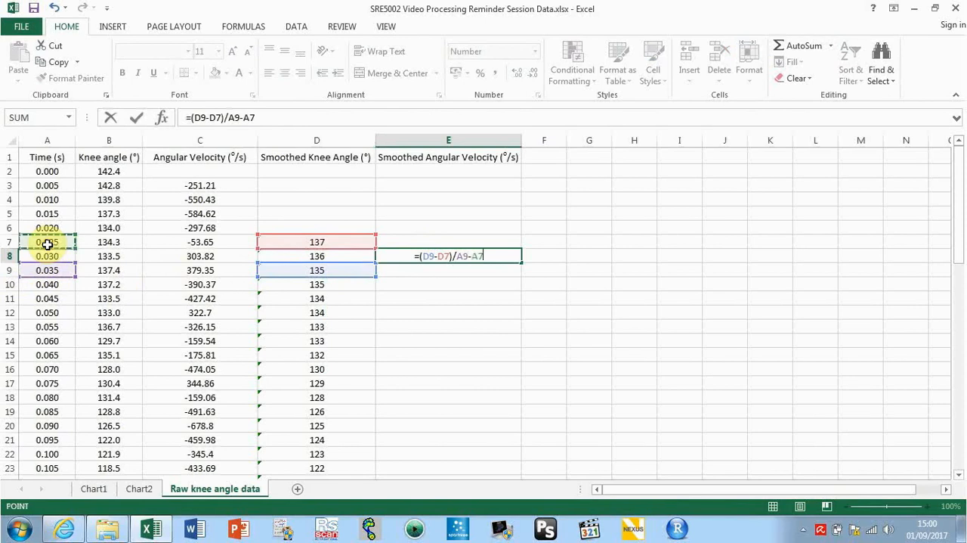
text())
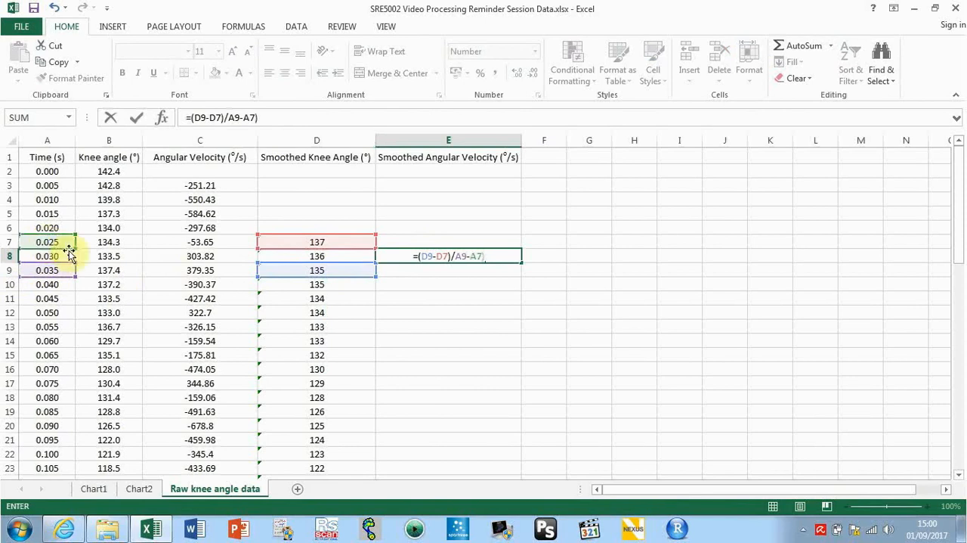
click(456, 256)
text(()
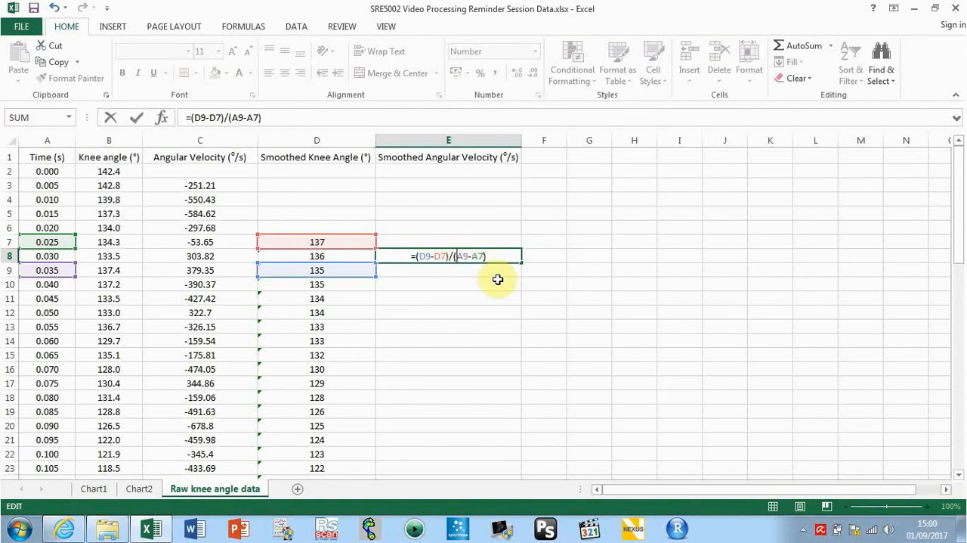
key(Return)
Fill the formula from E8 down the Smoothed Angular Velocity column to row 63
click(470, 257)
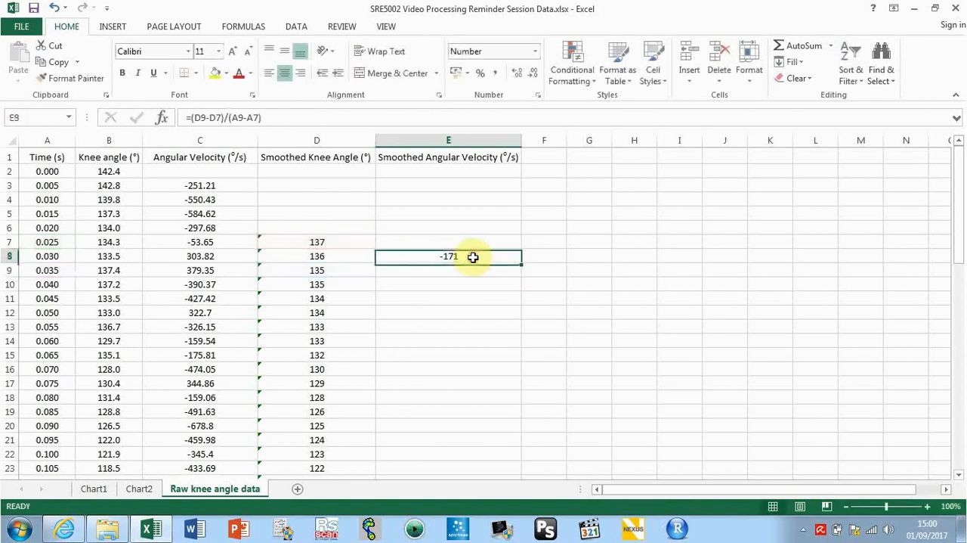
double_click(522, 262)
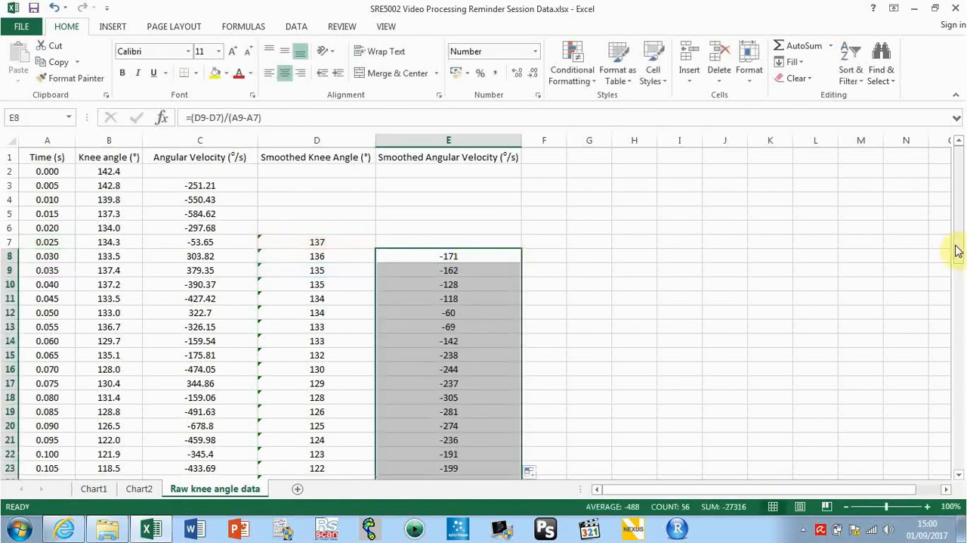
drag(956, 245, 960, 467)
click(467, 396)
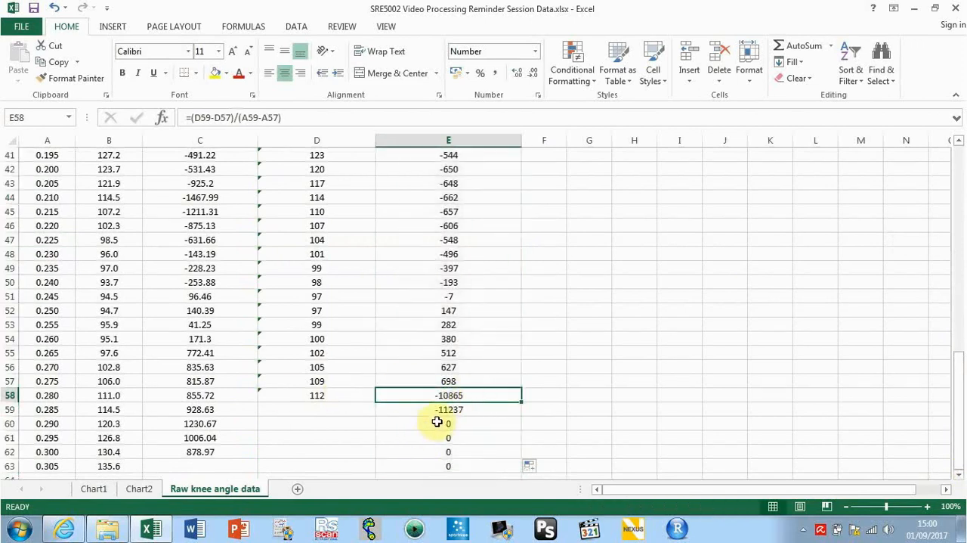
click(447, 411)
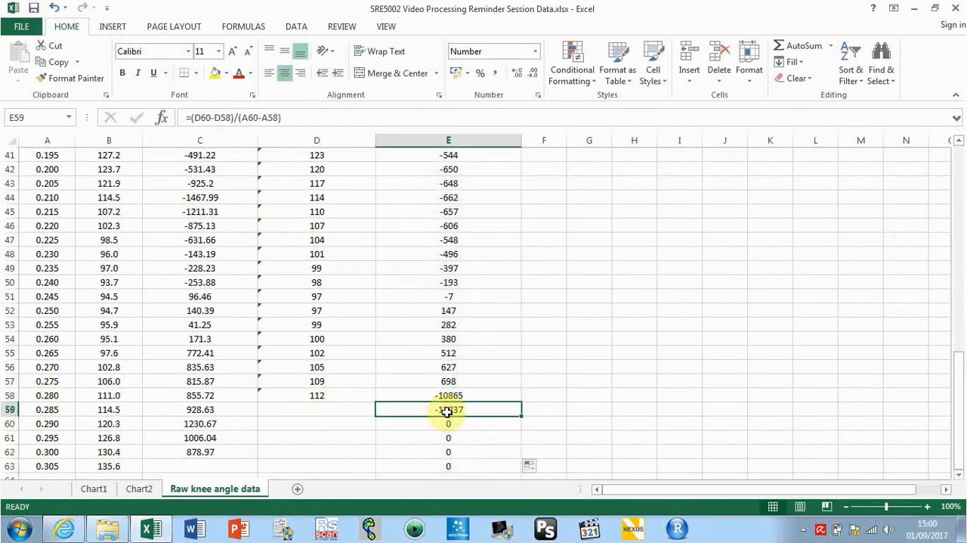
Examine which cells the smoothed velocity formula in E8 and the averaging formula in D7 refer to
drag(960, 399, 951, 166)
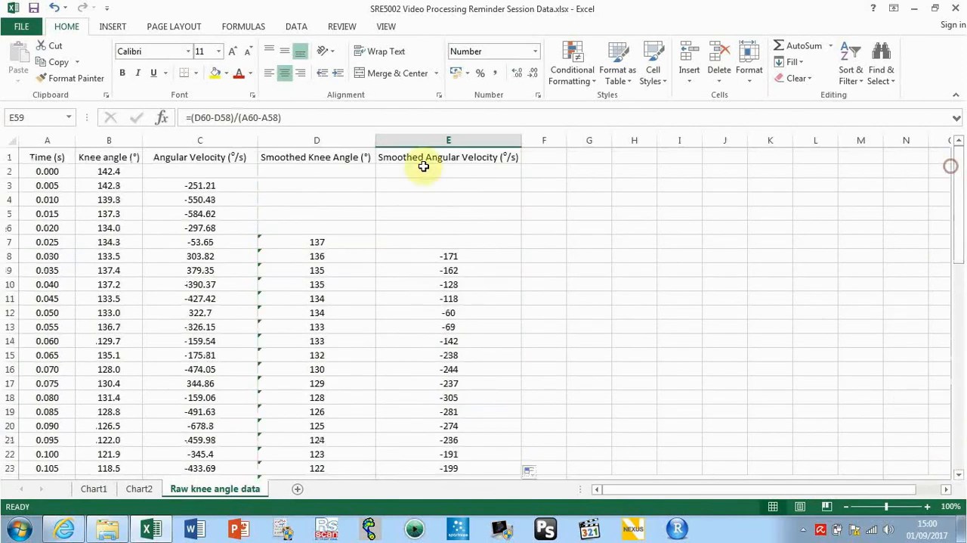
click(433, 241)
click(435, 258)
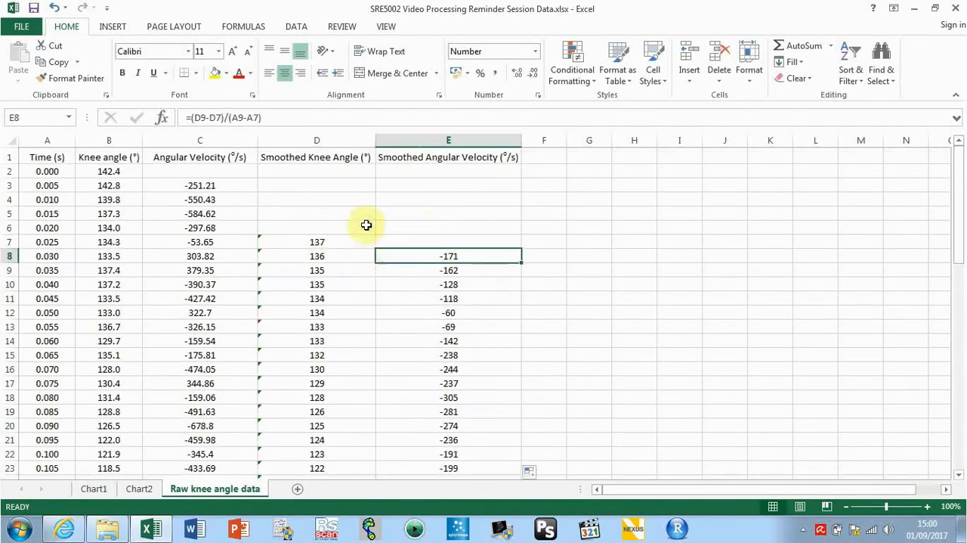
double_click(401, 256)
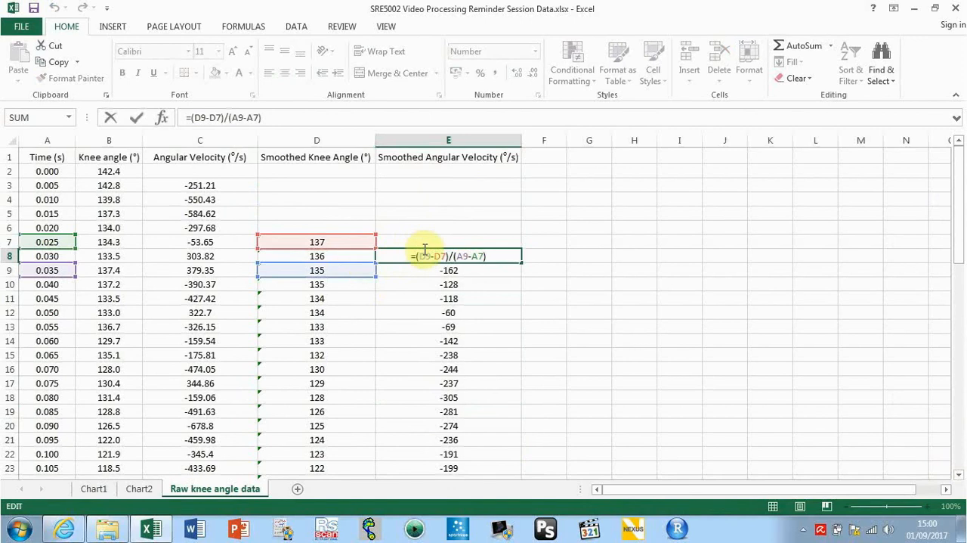
key(Return)
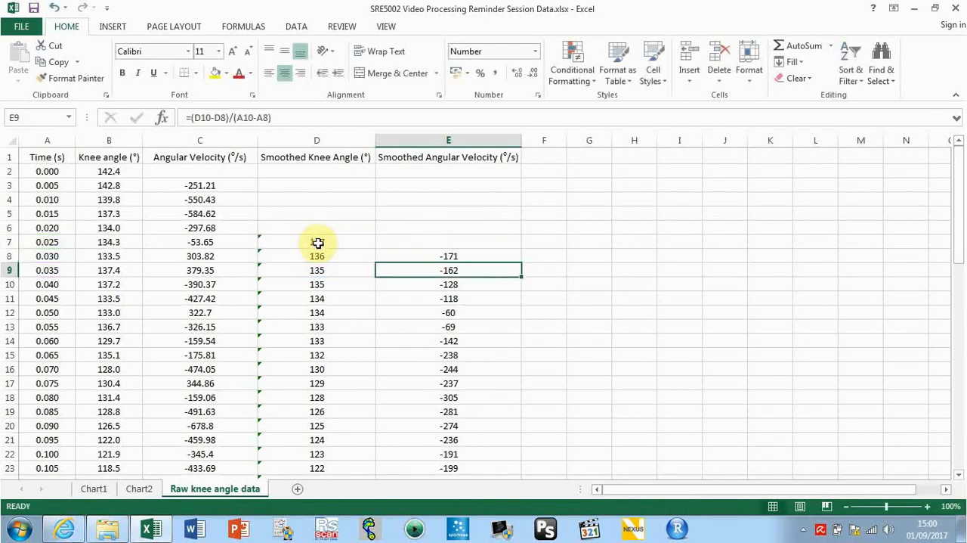
click(317, 243)
double_click(317, 243)
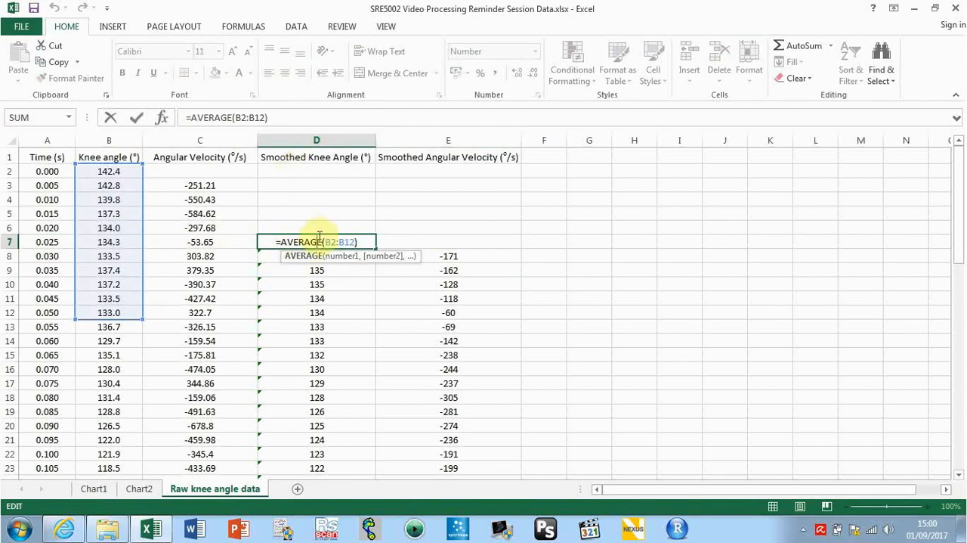
key(Return)
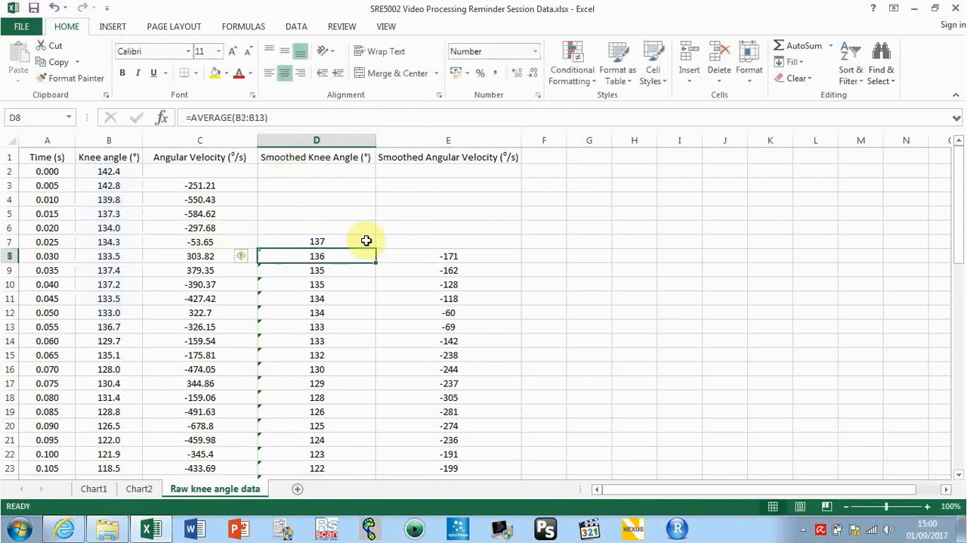
Clear the invalid smoothed angular velocity formulas from cells E58 to E63
click(423, 244)
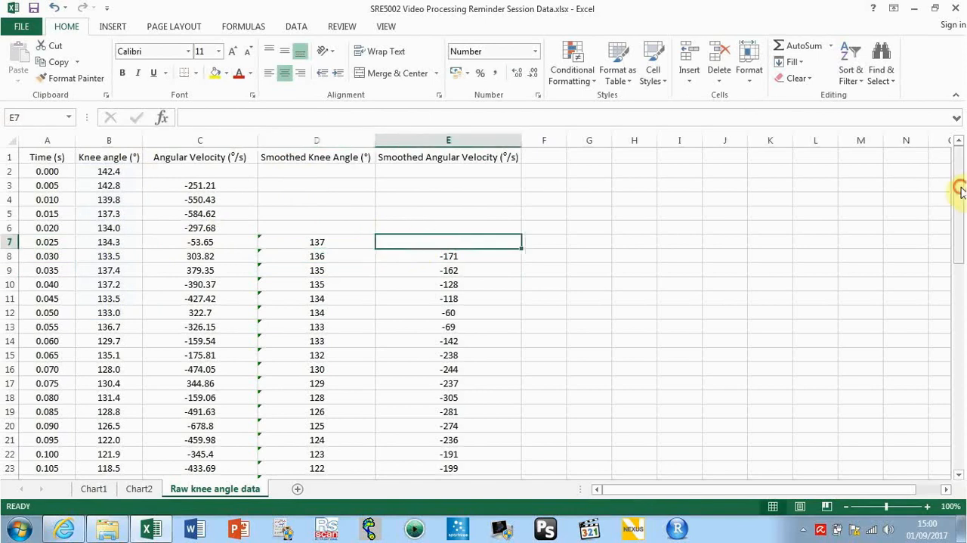
drag(961, 186, 962, 406)
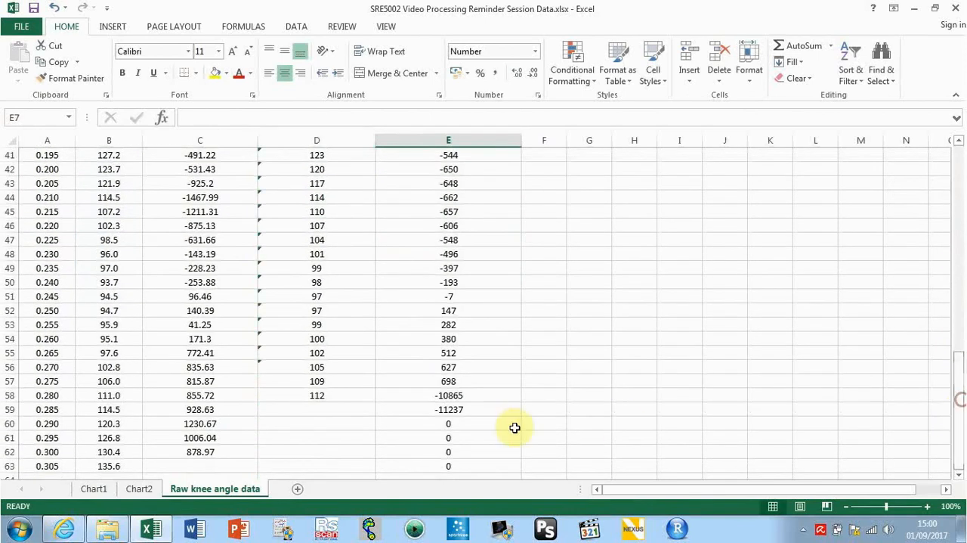
click(455, 398)
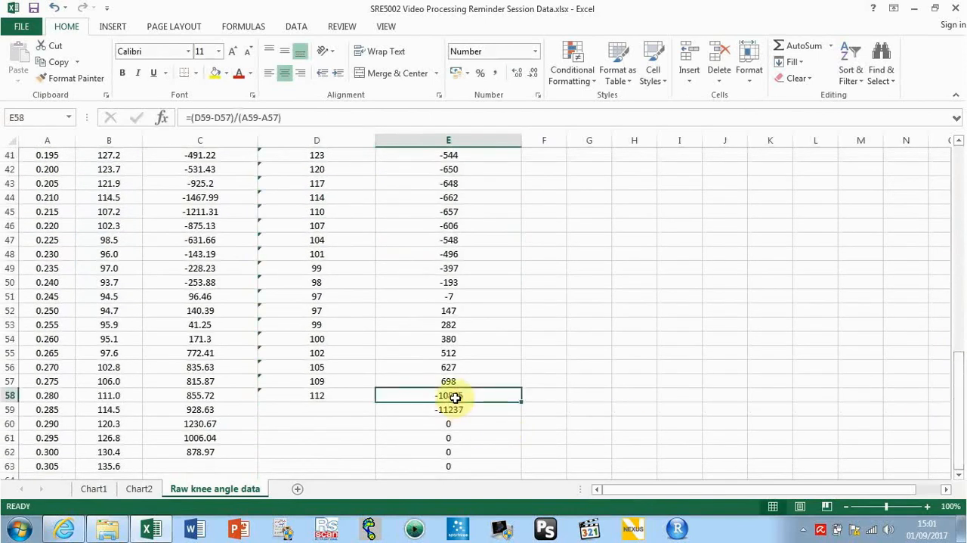
key(ctrl+shift+Down)
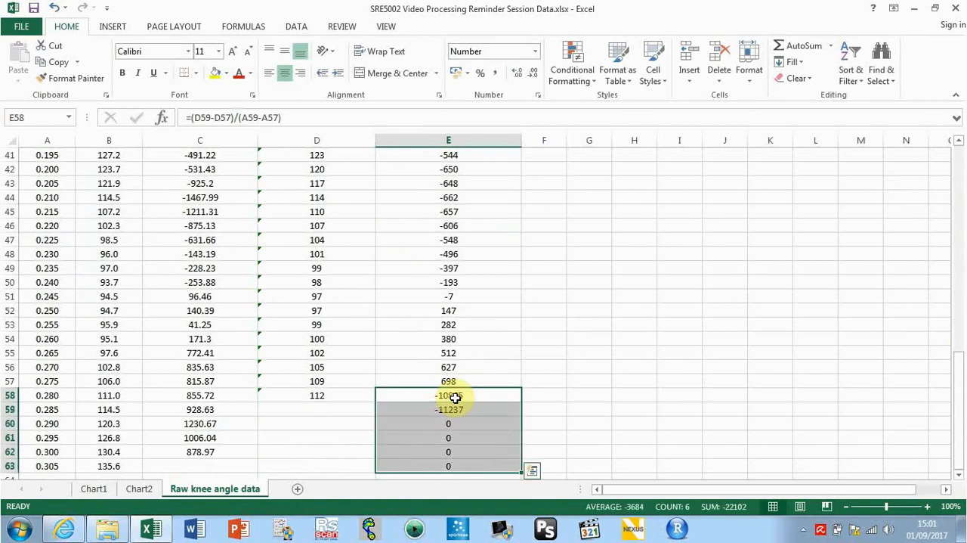
key(shift+Up)
key(shift+Up)
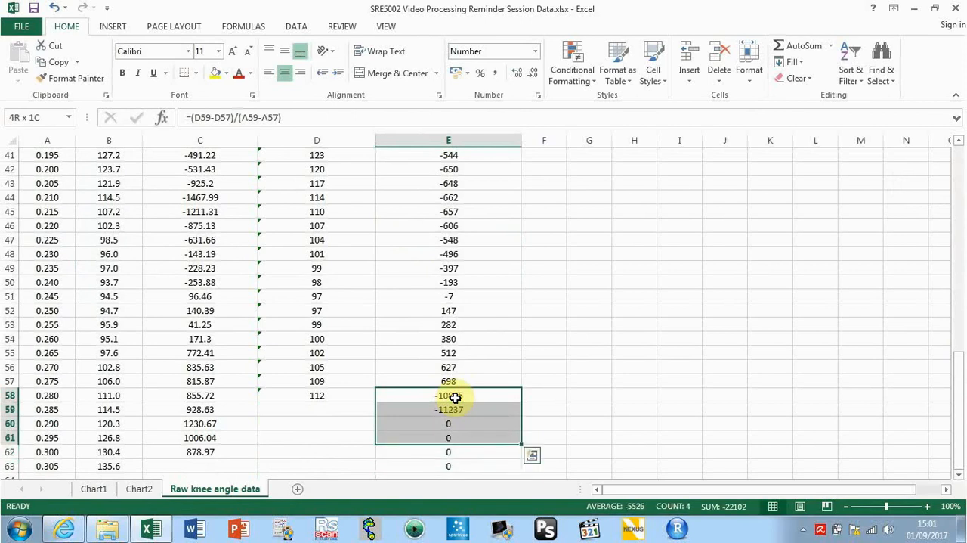
key(shift+Down)
key(shift+Down)
key(shift+Up)
key(shift+Up)
key(shift+Up)
key(shift+Up)
key(shift+Up)
key(shift+Down)
key(shift+Down)
key(shift+Down)
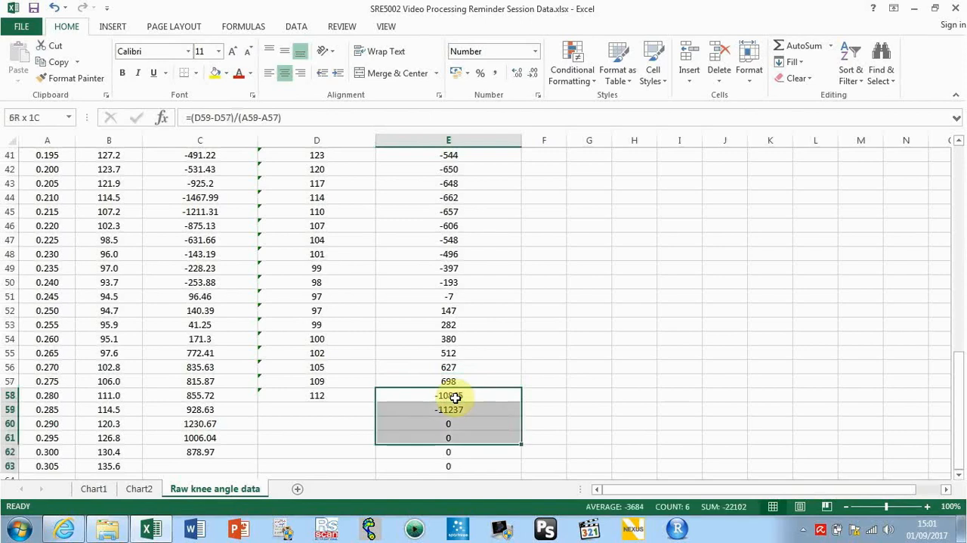
key(shift+Down)
key(shift+Down)
key(Delete)
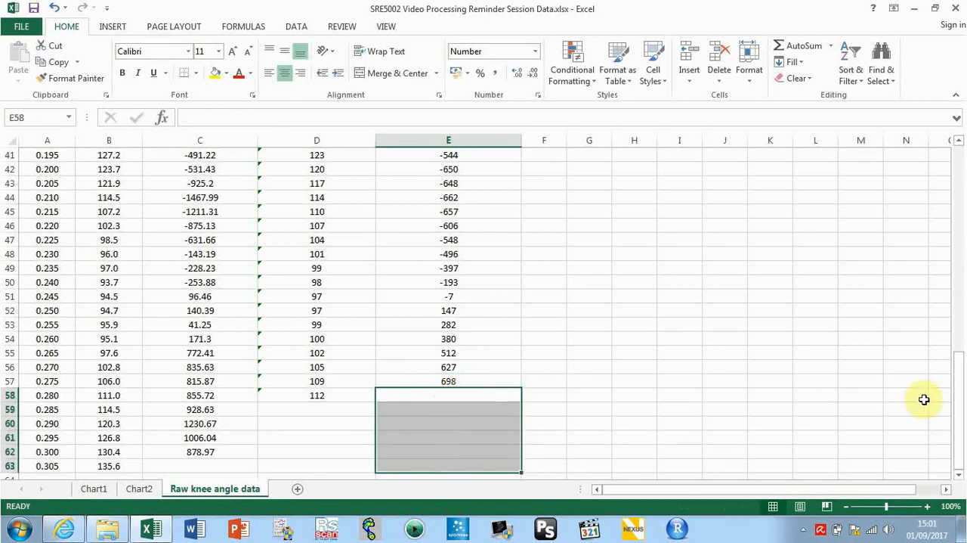
Insert a line chart from the Time, Knee angle and Smoothed Knee Angle columns
drag(961, 410, 960, 160)
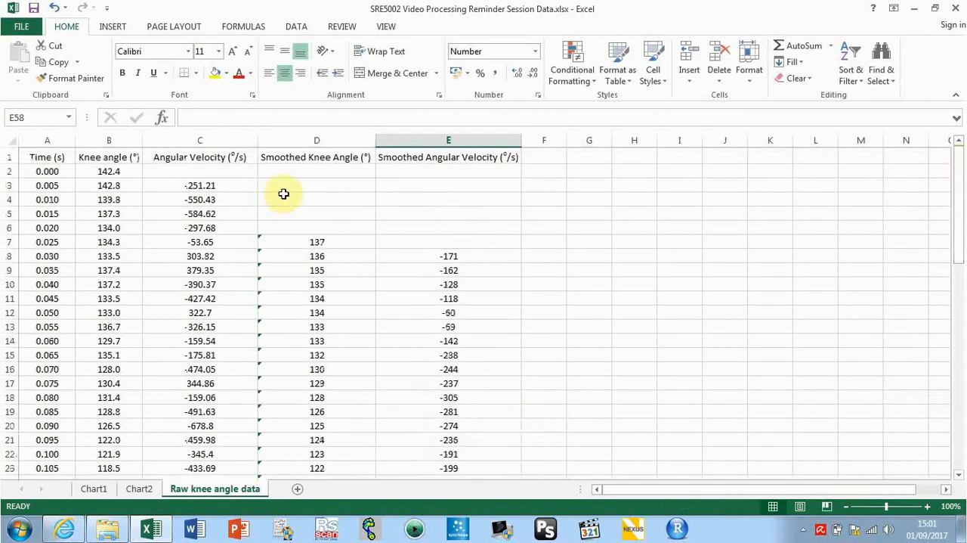
click(45, 141)
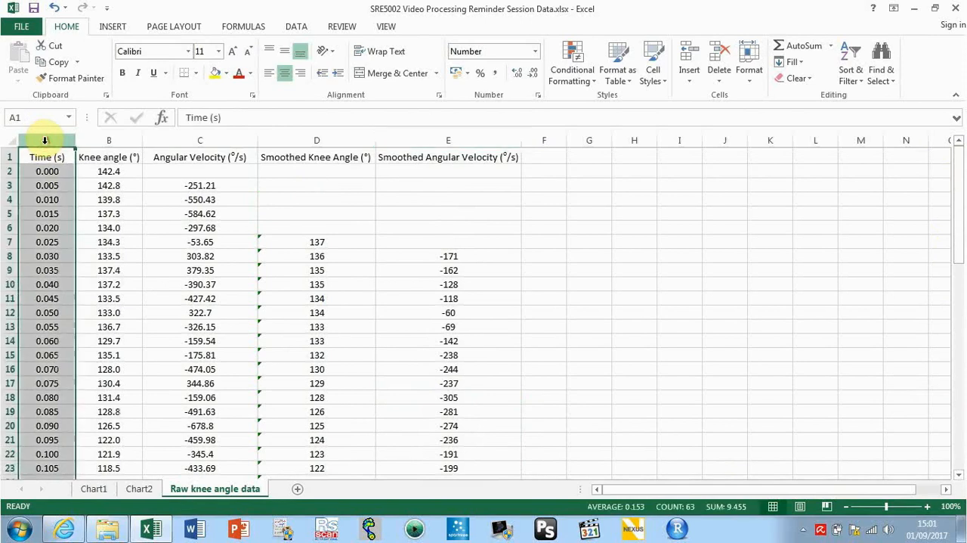
drag(44, 141, 88, 143)
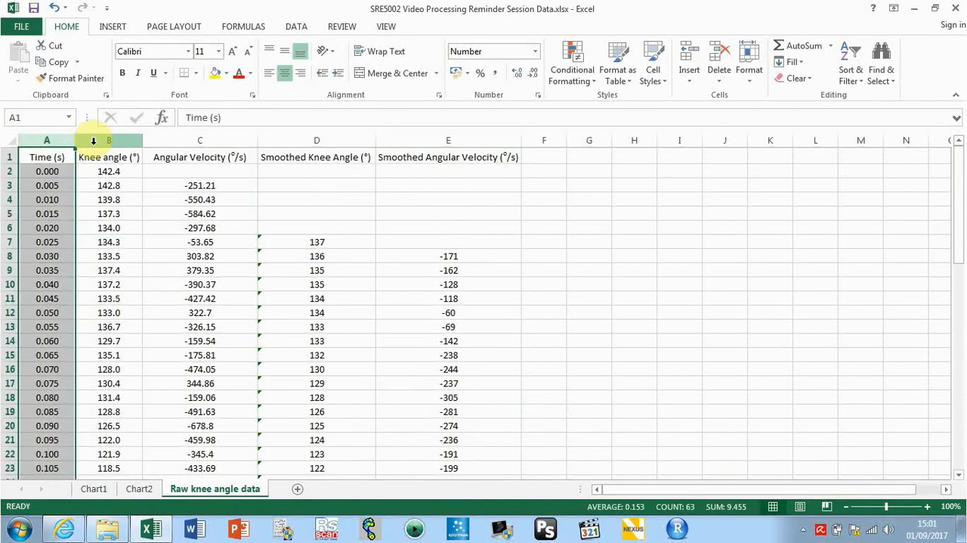
mouse_move(93, 140)
mouse_down()
mouse_move(46, 139)
mouse_move(98, 135)
mouse_up()
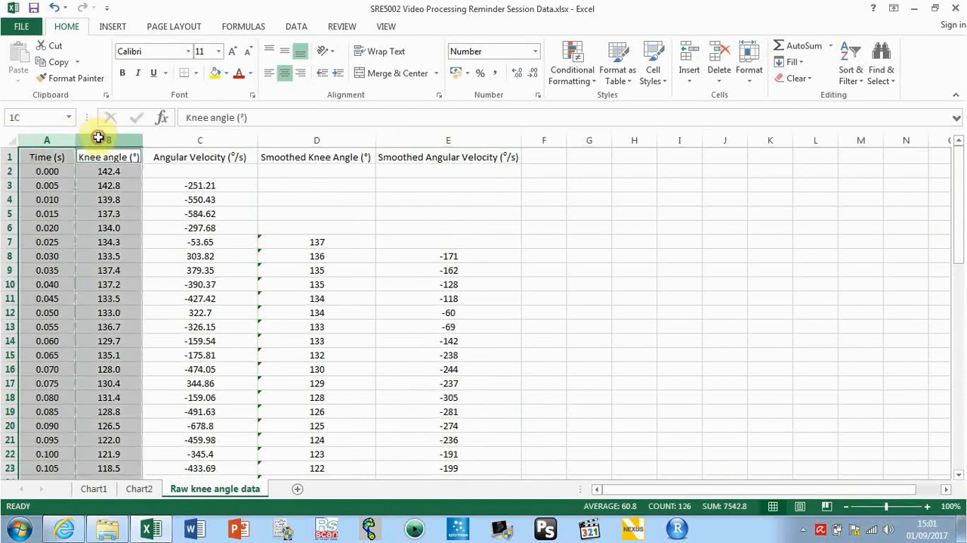
ctrl+click(286, 135)
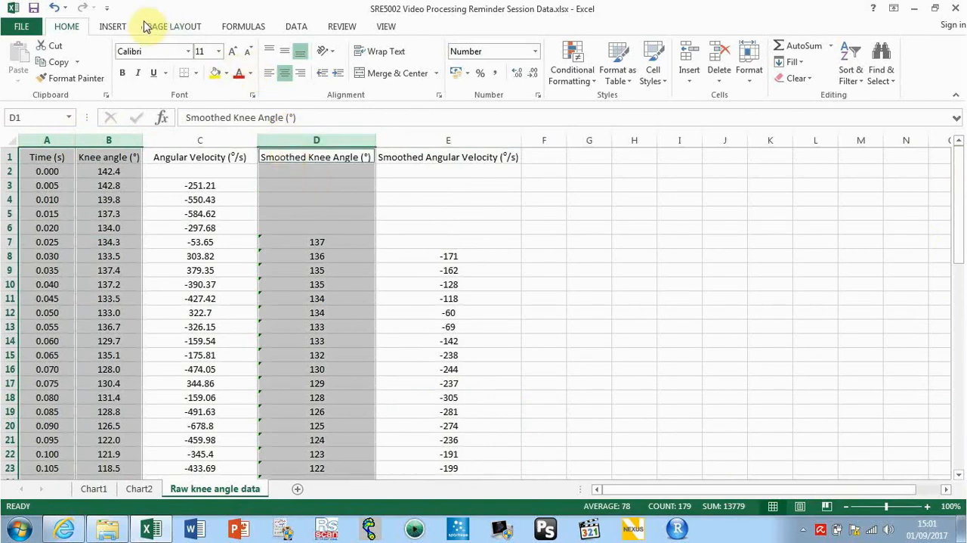
click(114, 27)
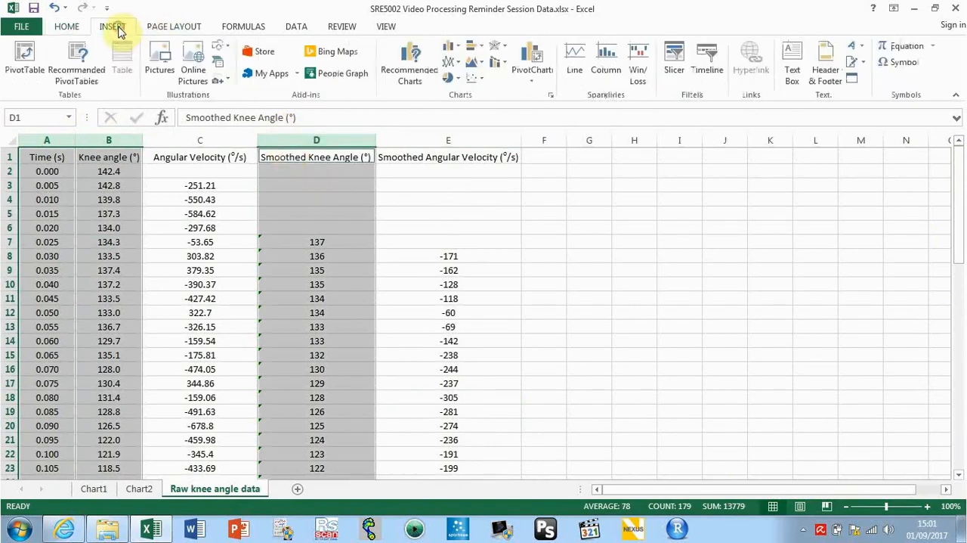
click(448, 63)
click(461, 106)
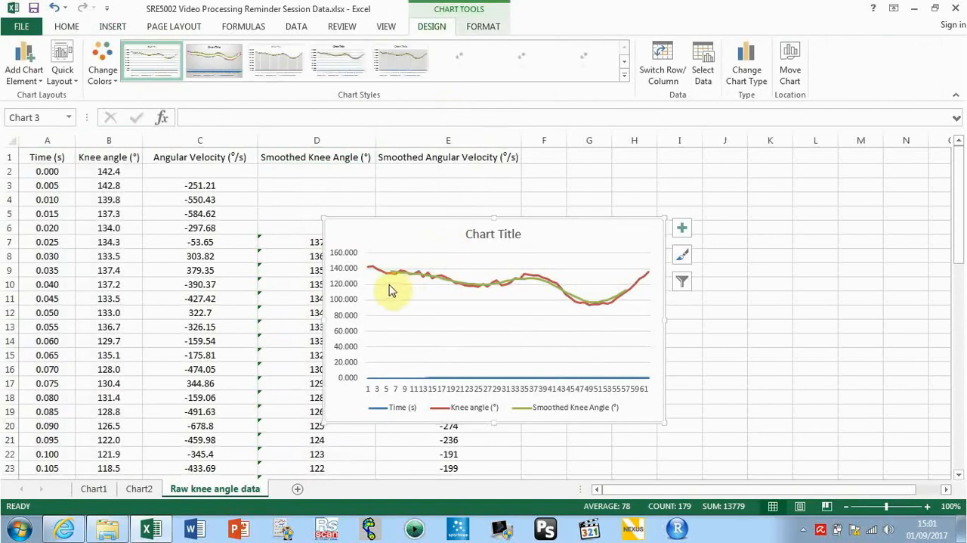
Remove the Time (s) series from the knee angle chart's data source
right_click(643, 220)
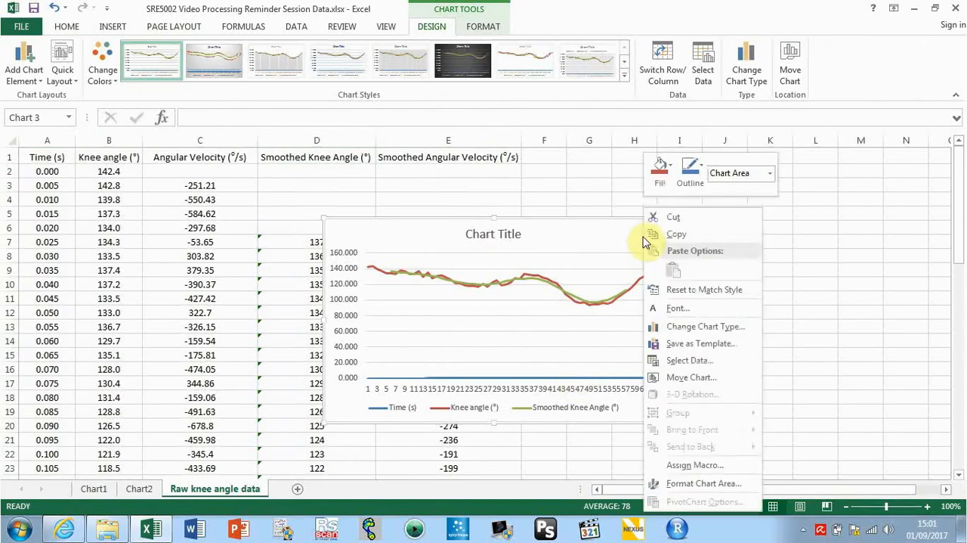
click(680, 363)
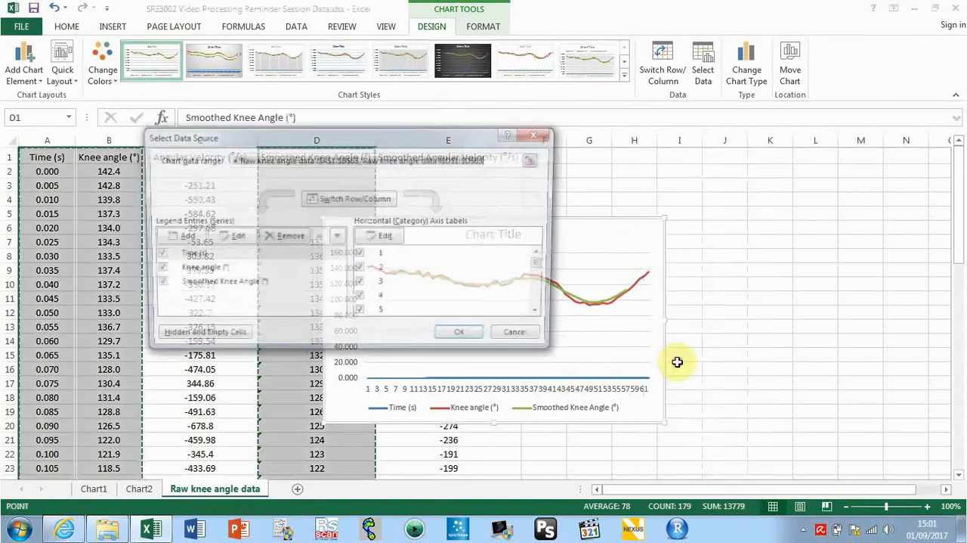
click(187, 255)
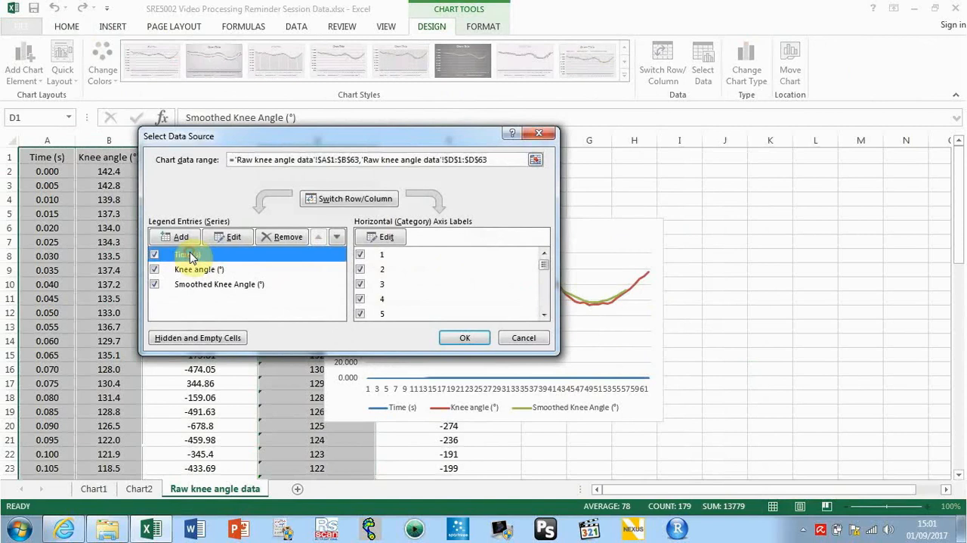
click(277, 236)
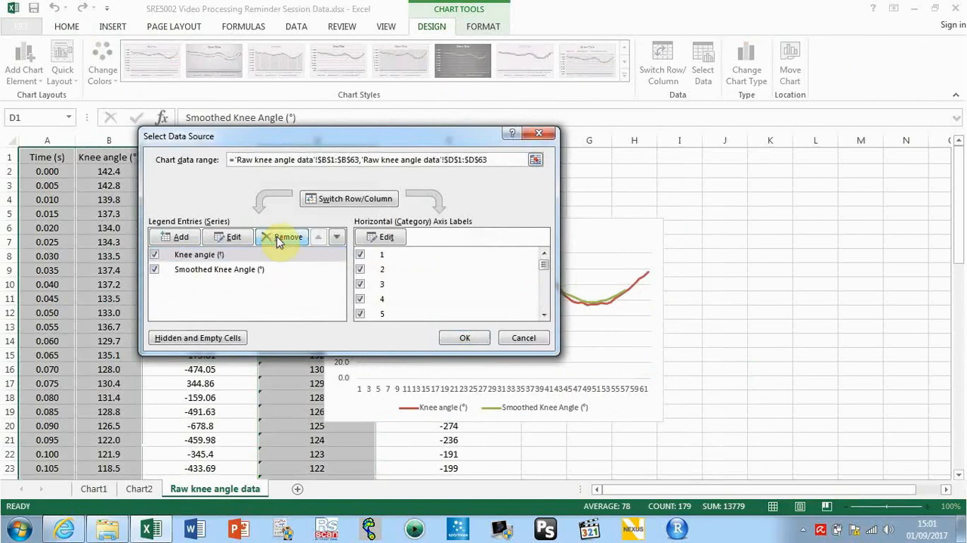
Set the knee angle chart's horizontal axis labels to the time values in A2 to A63
click(386, 238)
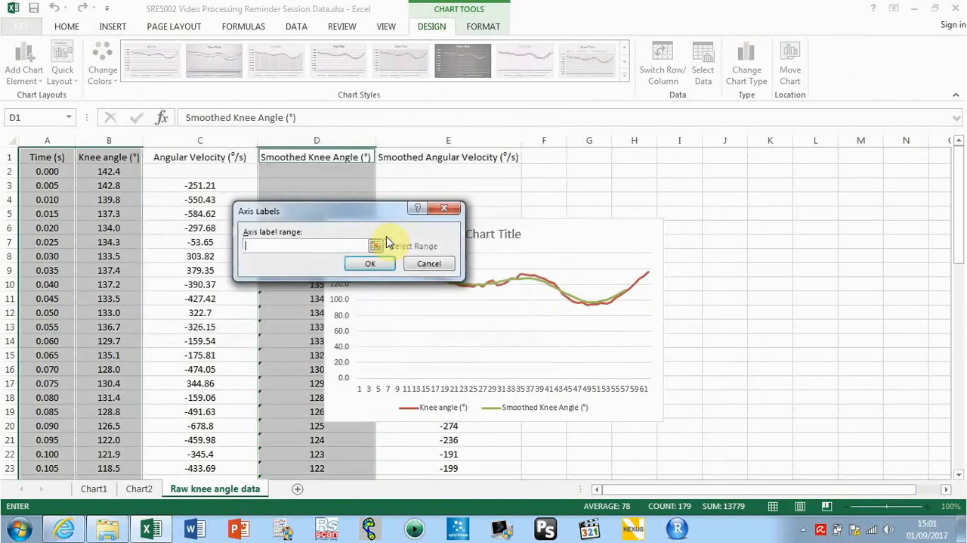
click(59, 175)
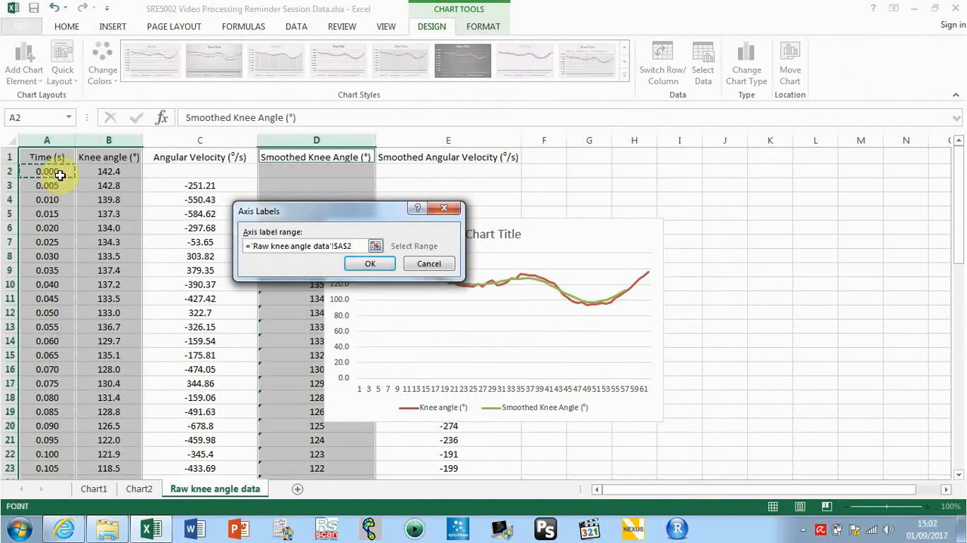
key(ctrl+shift+Down)
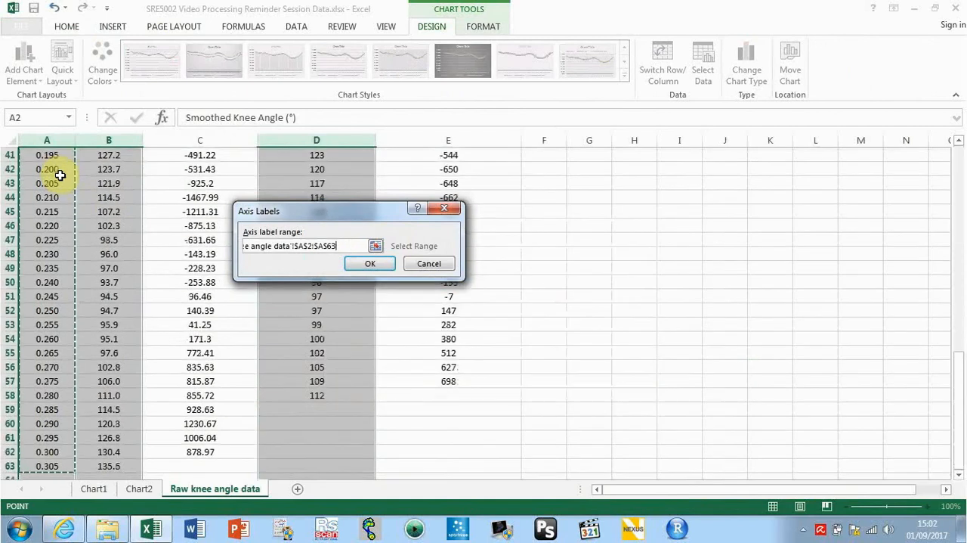
key(Return)
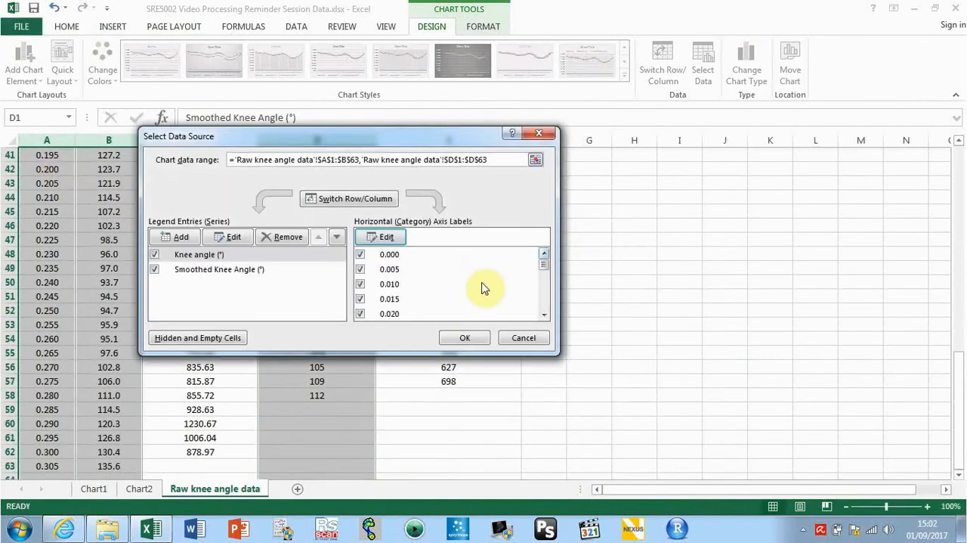
click(463, 337)
Move the raw and smoothed knee angle chart to its own new sheet
drag(958, 409, 960, 361)
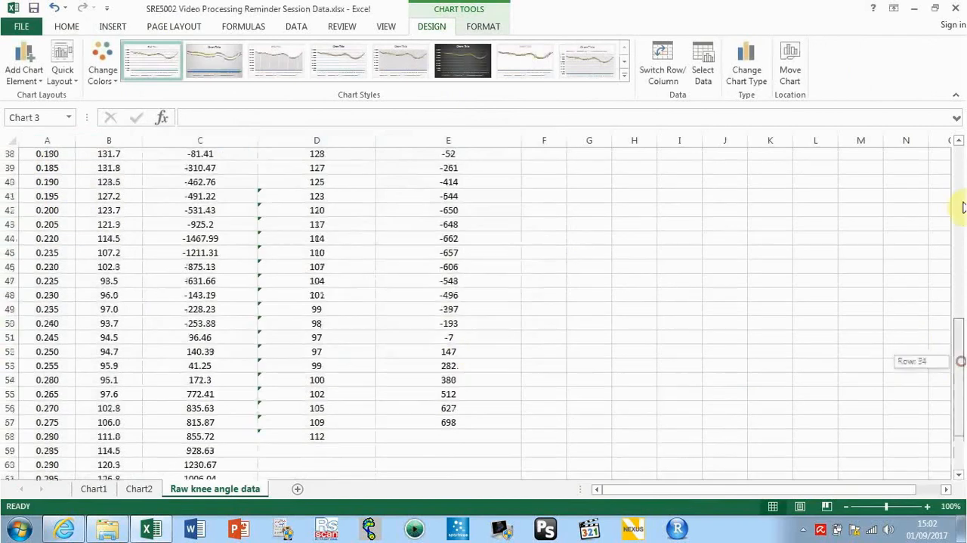
drag(964, 206, 957, 143)
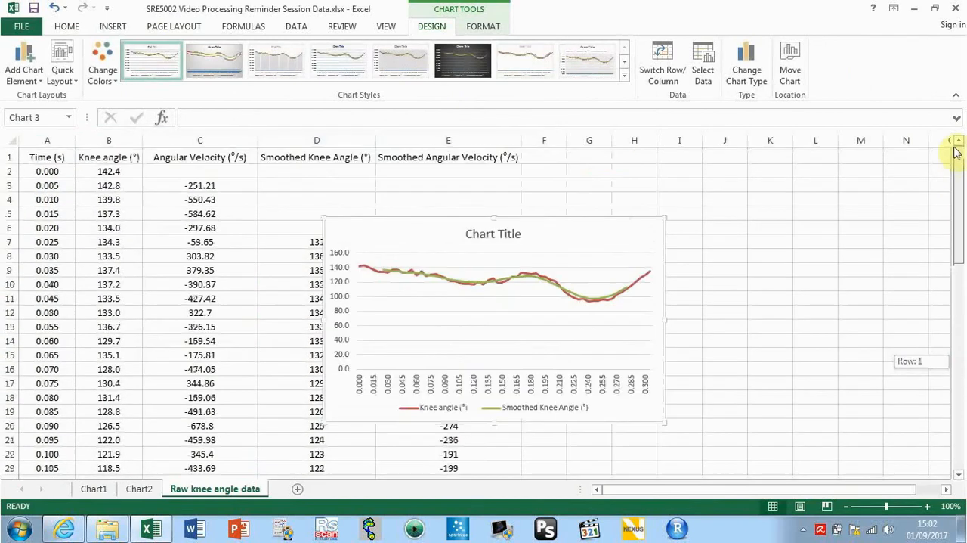
right_click(642, 238)
click(686, 376)
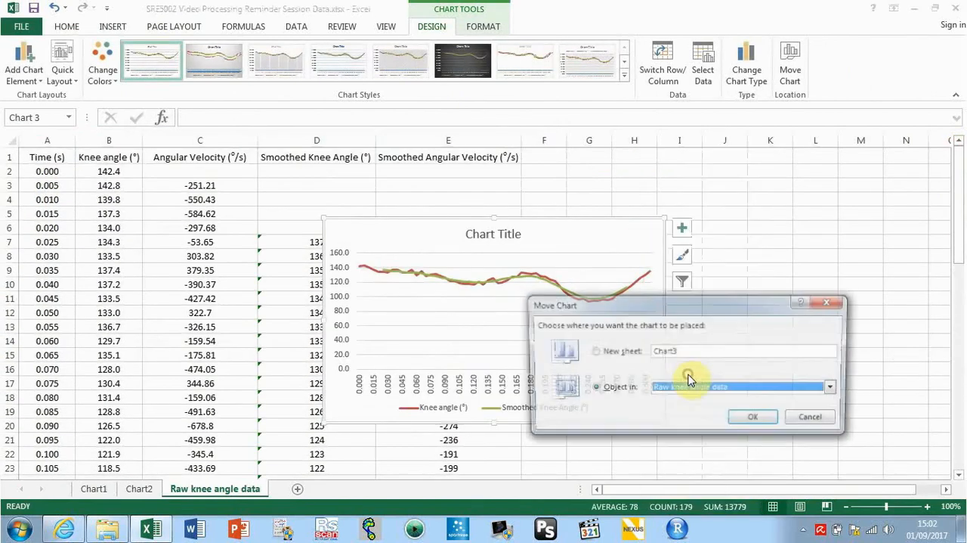
click(614, 354)
click(755, 418)
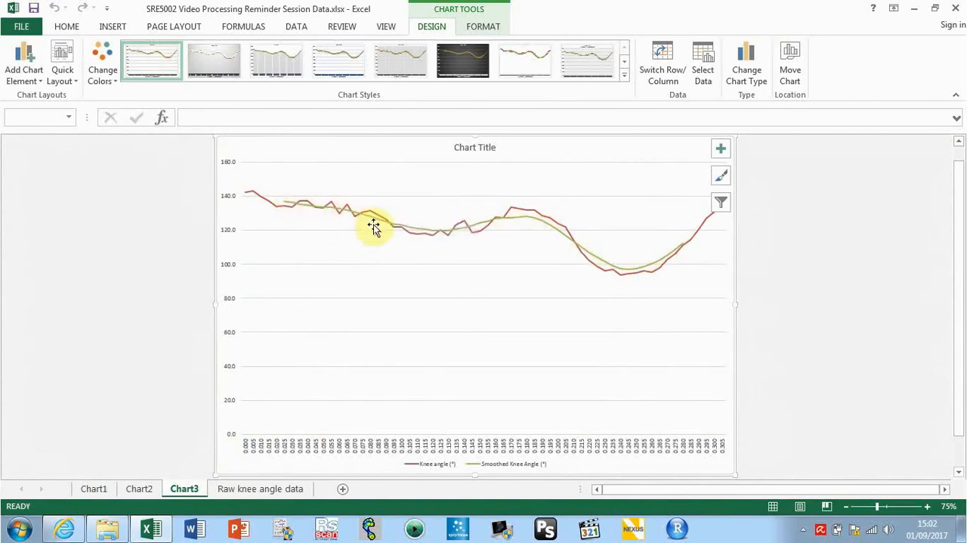
mouse_move(456, 234)
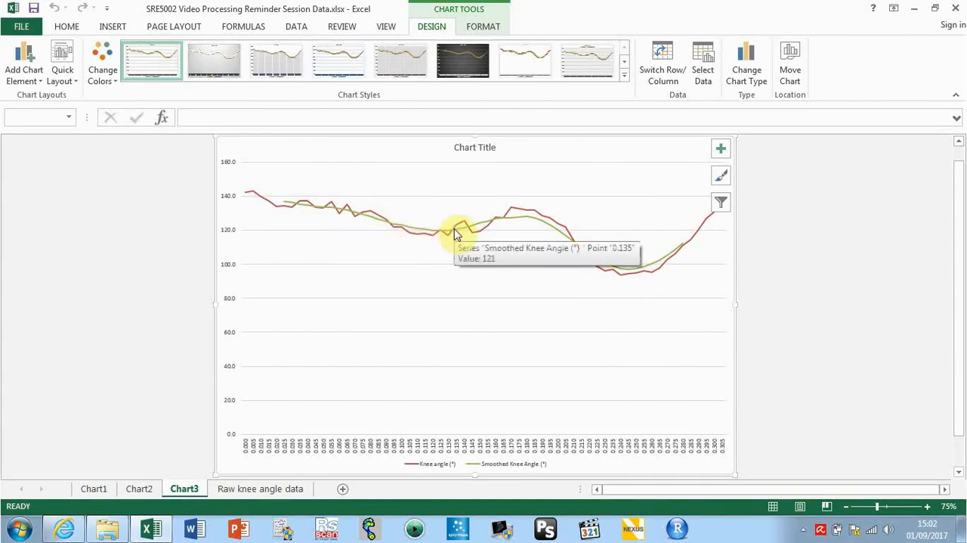
Insert a line chart from the Time, Angular Velocity and Smoothed Angular Velocity columns of the raw knee angle data sheet
click(260, 489)
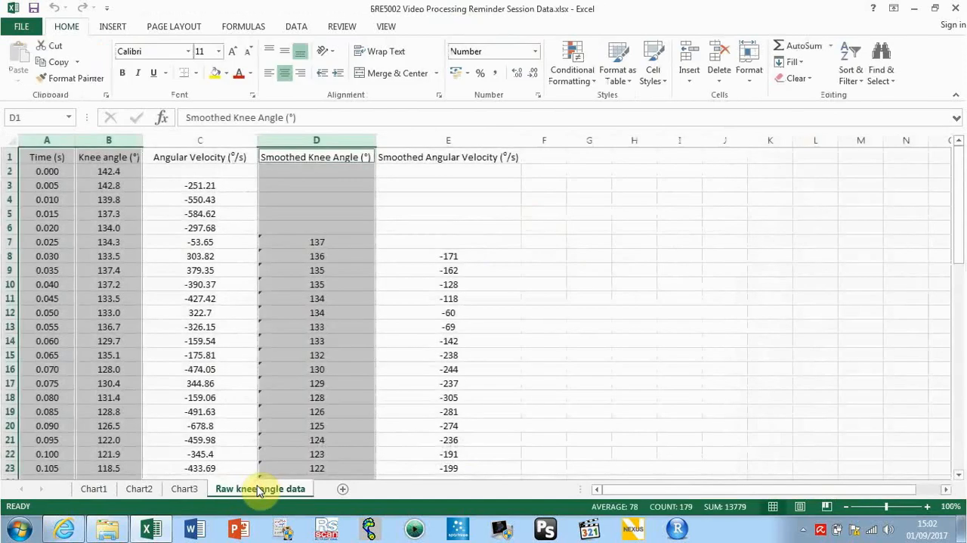
click(62, 136)
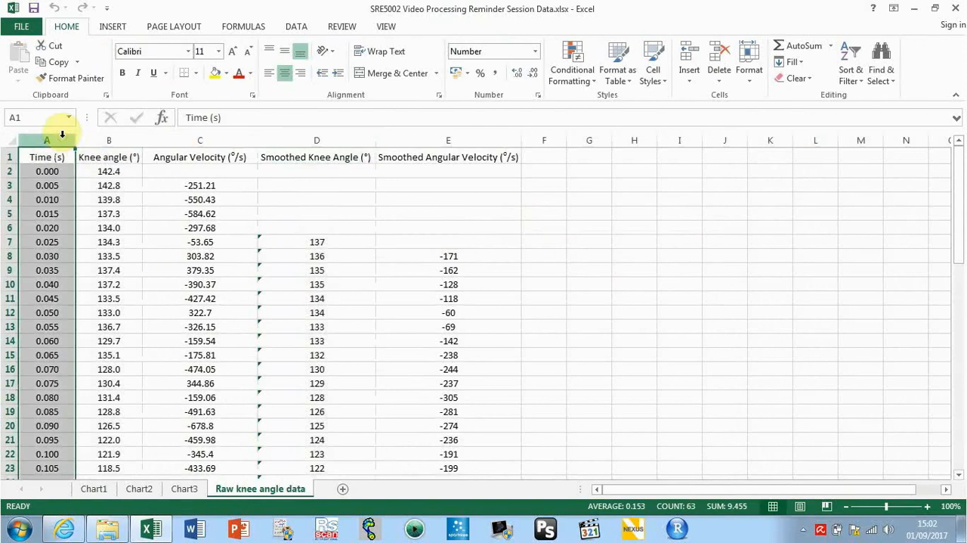
click(168, 134)
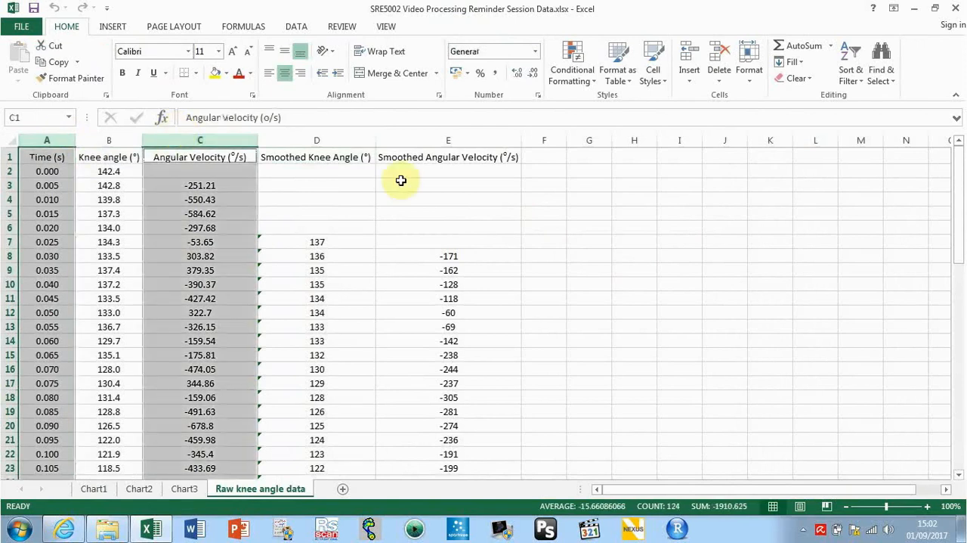
ctrl+click(424, 131)
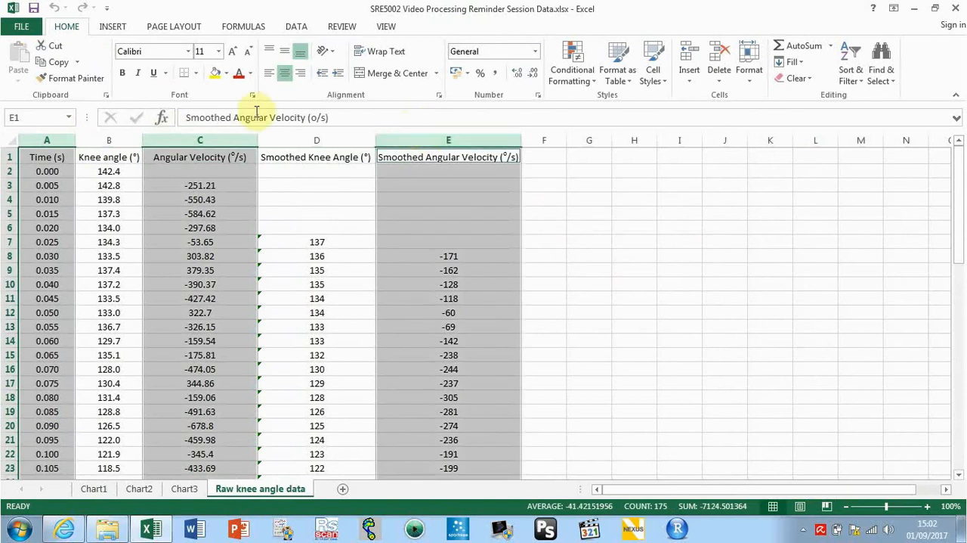
click(109, 29)
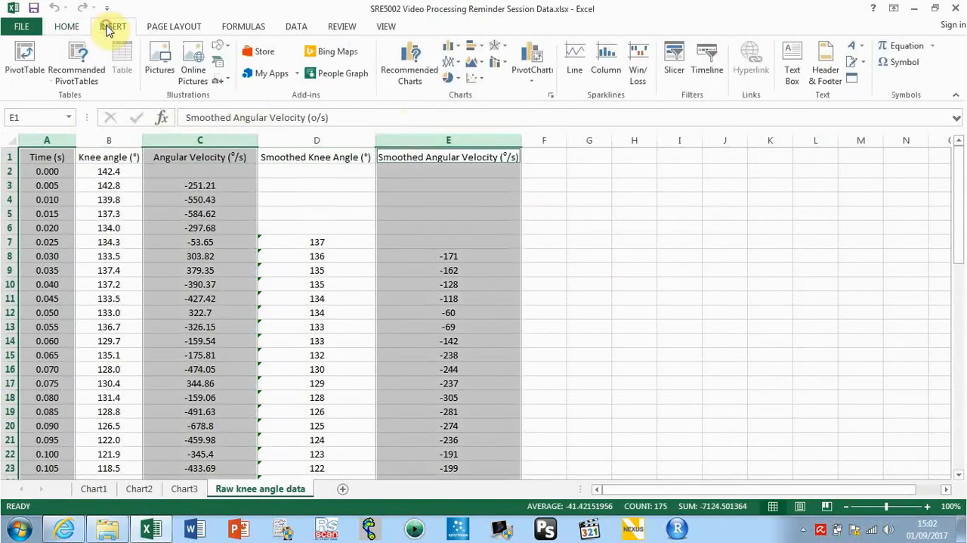
click(452, 62)
click(471, 119)
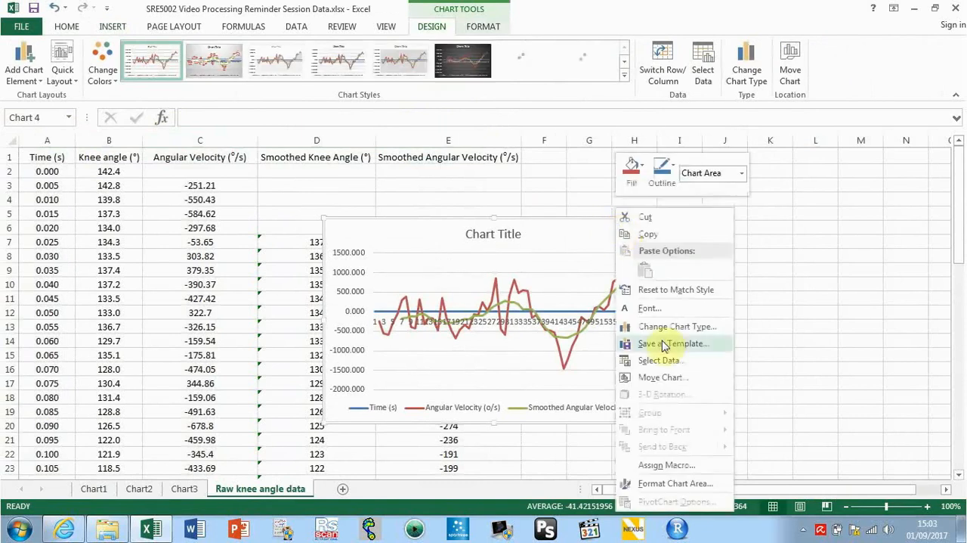
Remove the Time (s) series from the angular velocity chart's data source
click(665, 360)
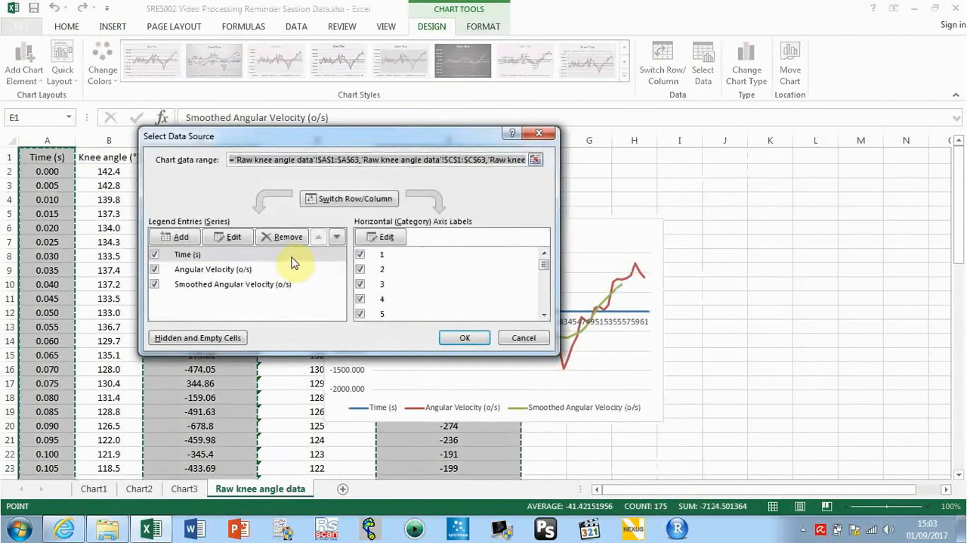
click(283, 239)
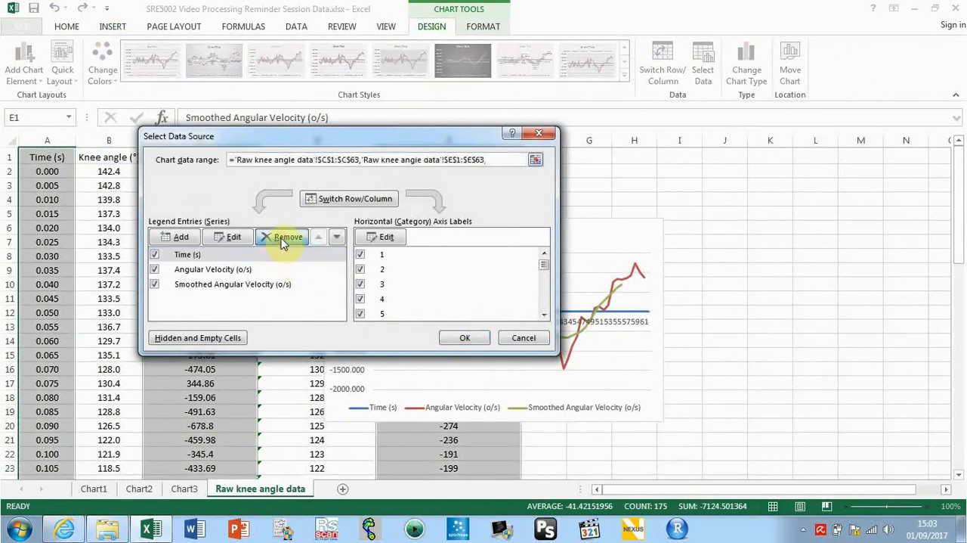
Set the angular velocity chart's horizontal axis labels to the time values from A2 down to A63
click(382, 238)
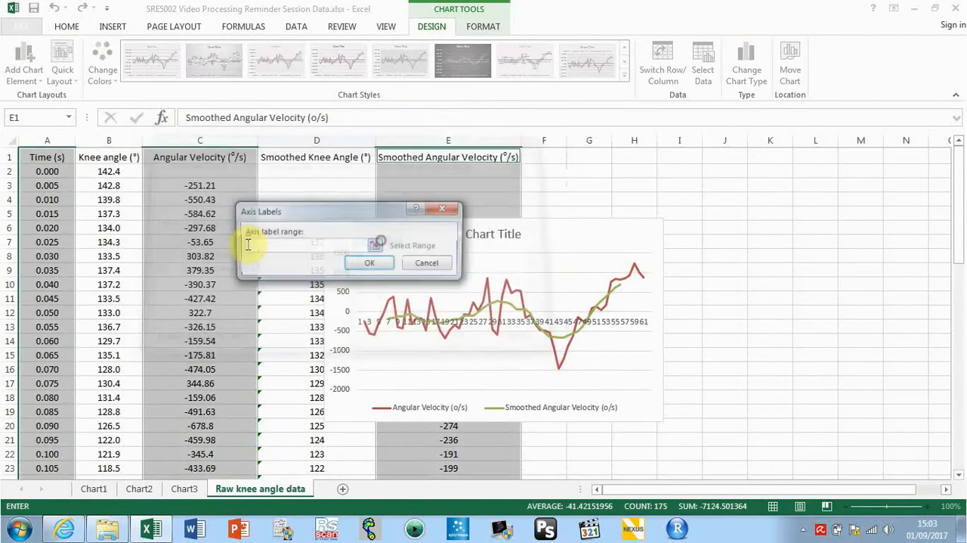
click(52, 175)
key(ctrl+shift+Down)
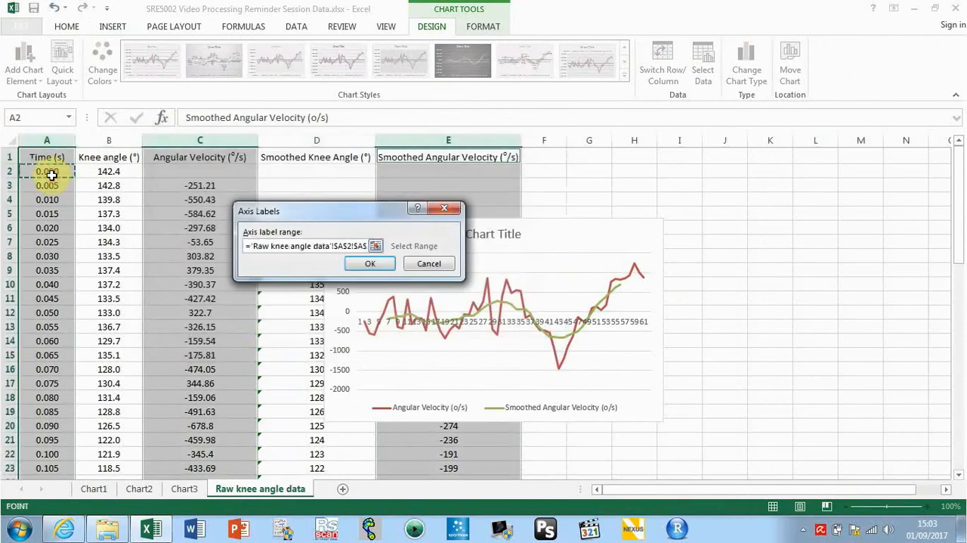
key(Return)
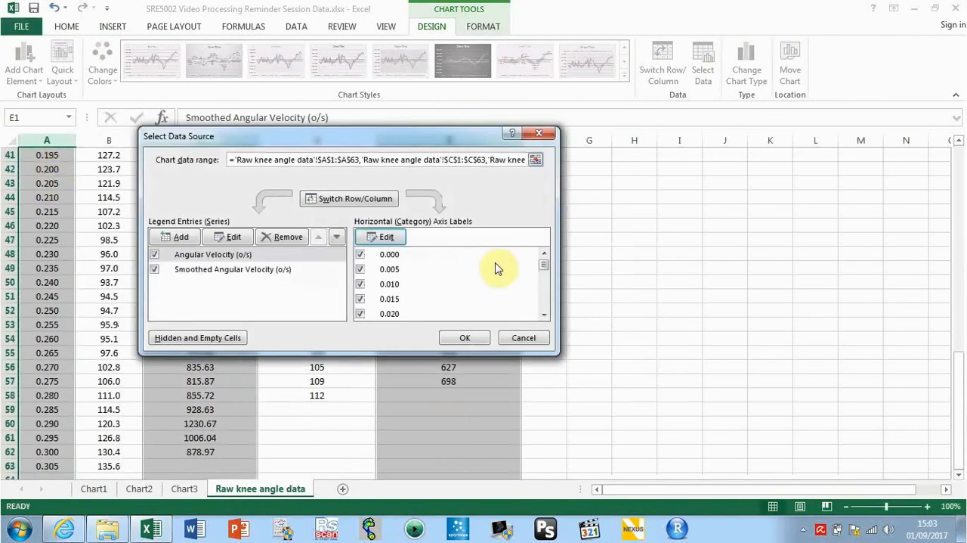
click(463, 334)
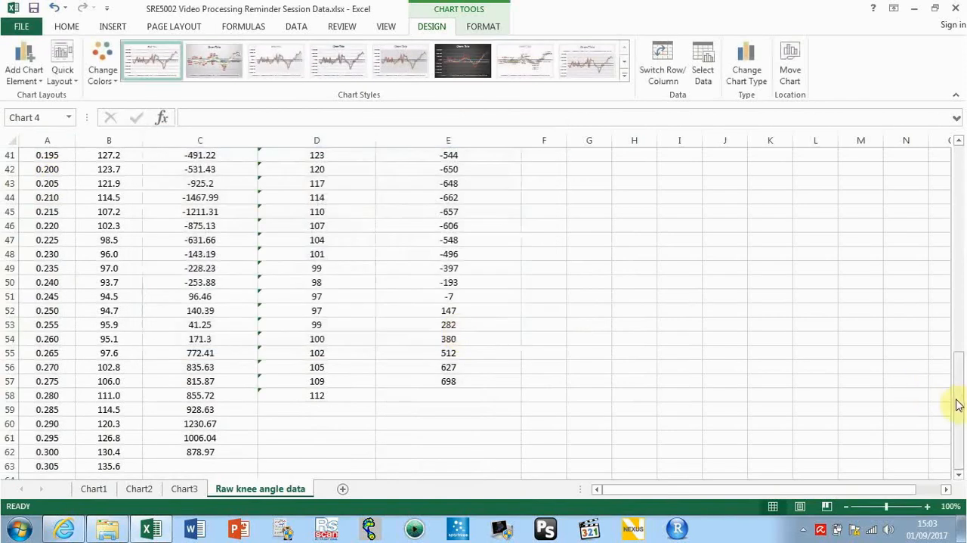
Move the raw and smoothed angular velocity chart to its own new sheet, Chart4
drag(958, 404, 945, 190)
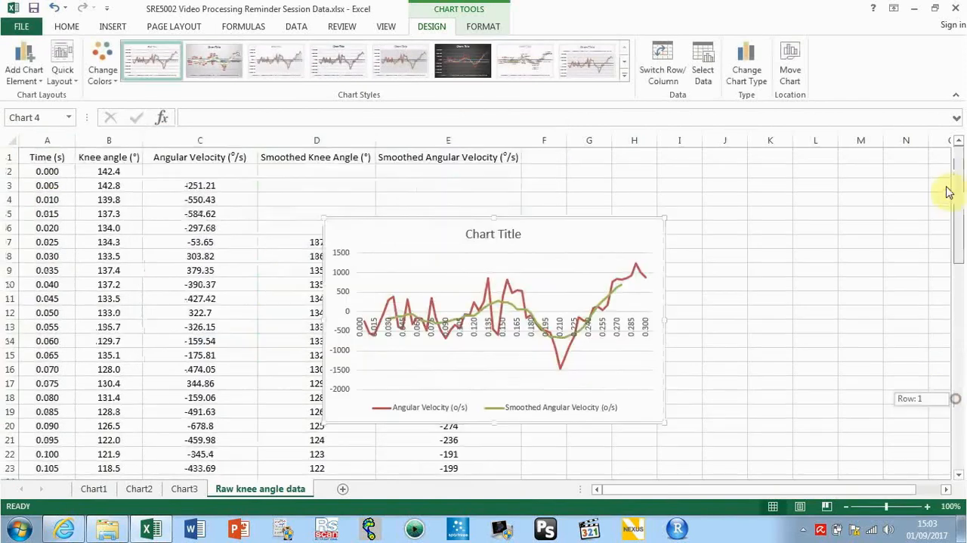
right_click(612, 238)
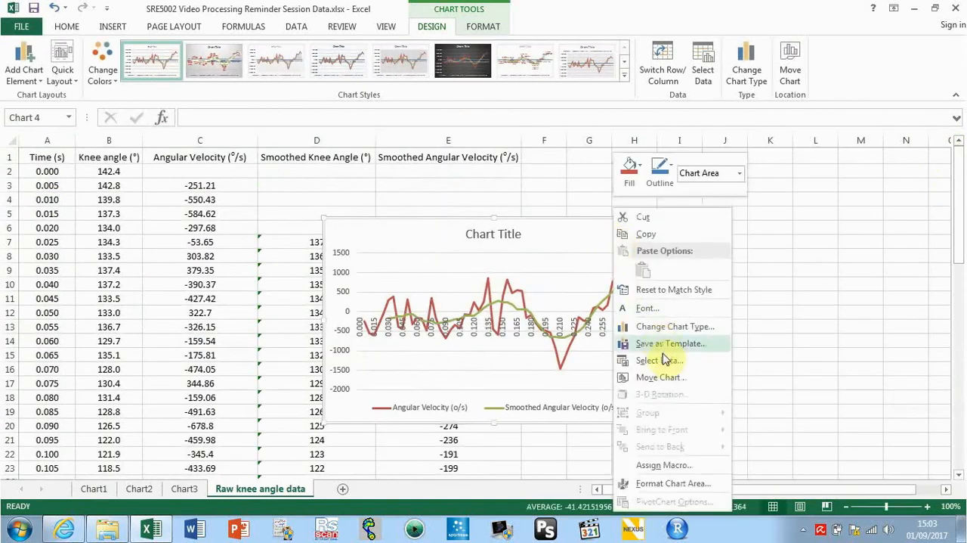
click(659, 376)
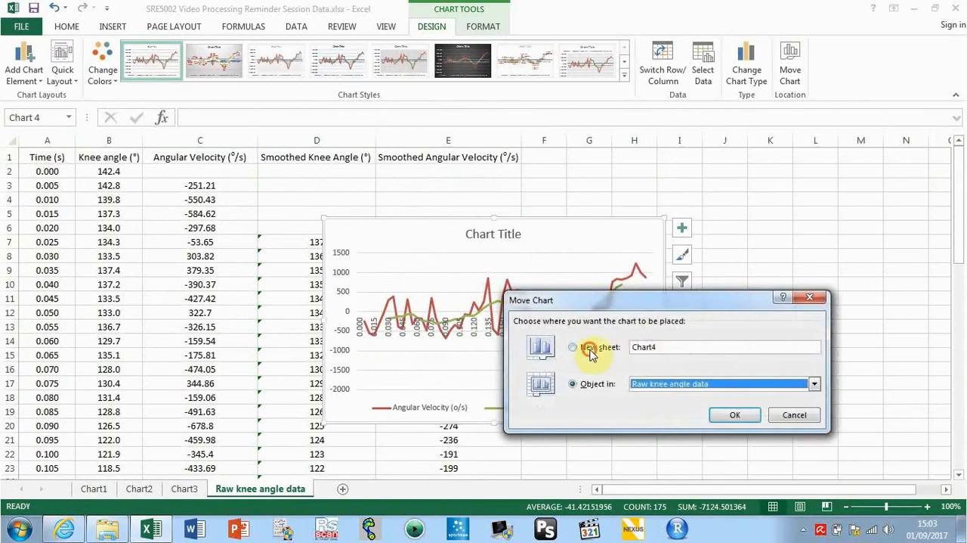
click(591, 354)
click(727, 414)
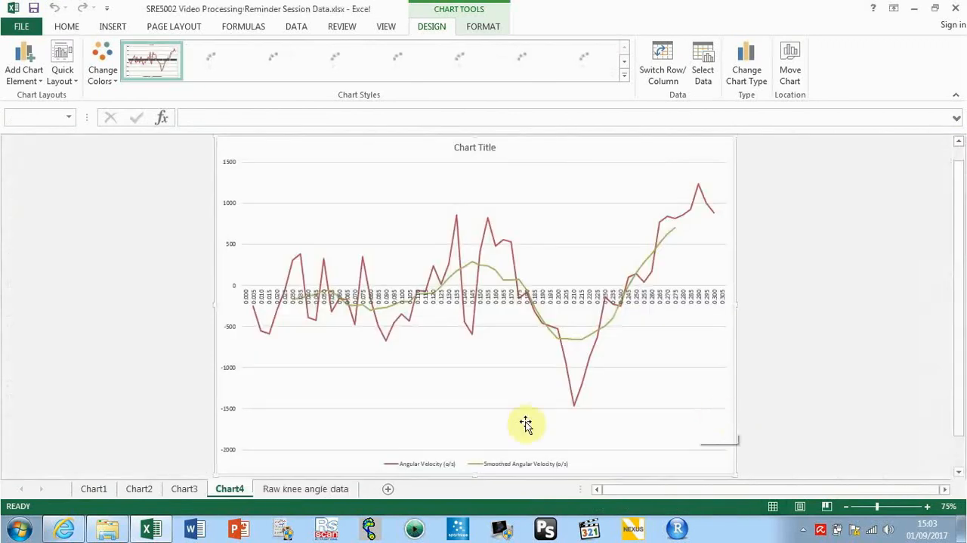
Compare the raw and smoothed curves of the knee angle chart with those of the angular velocity chart
click(194, 490)
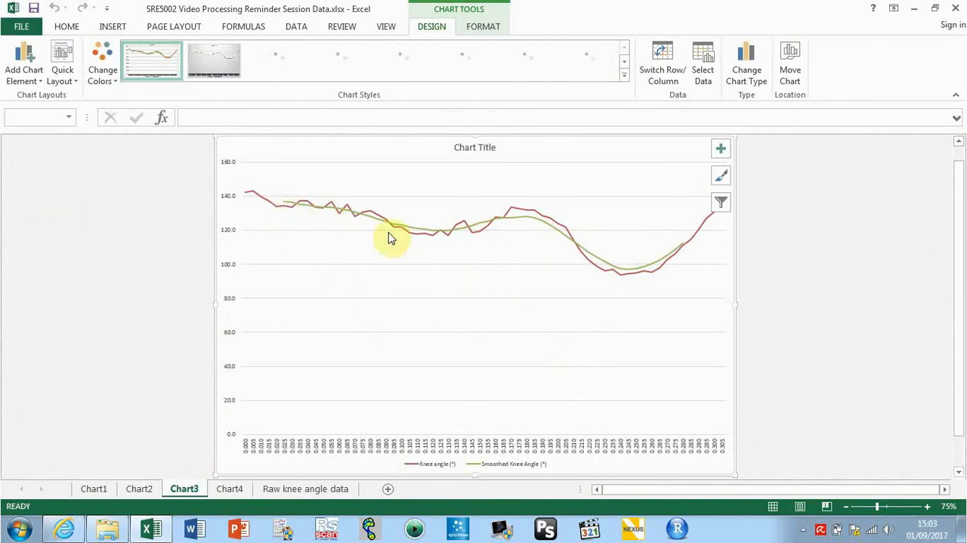
click(230, 489)
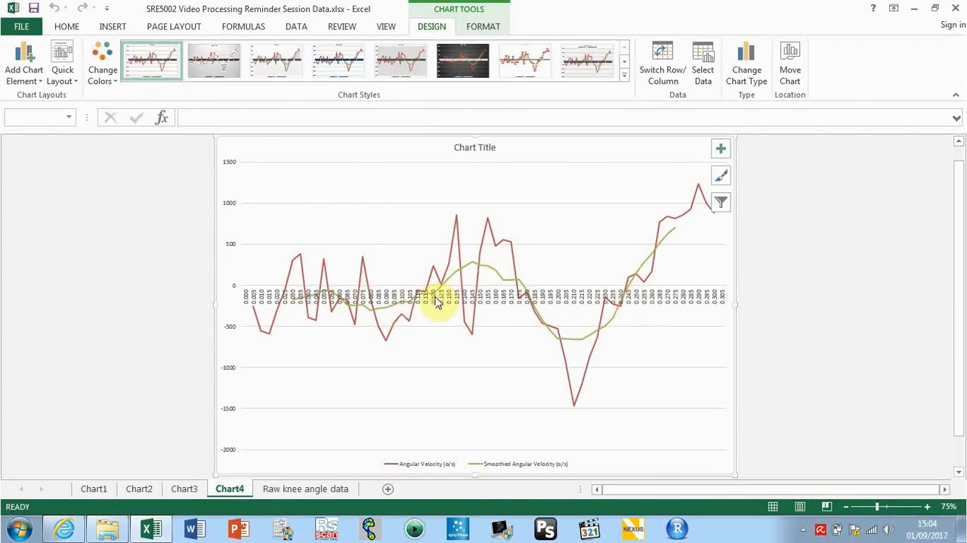
mouse_move(369, 293)
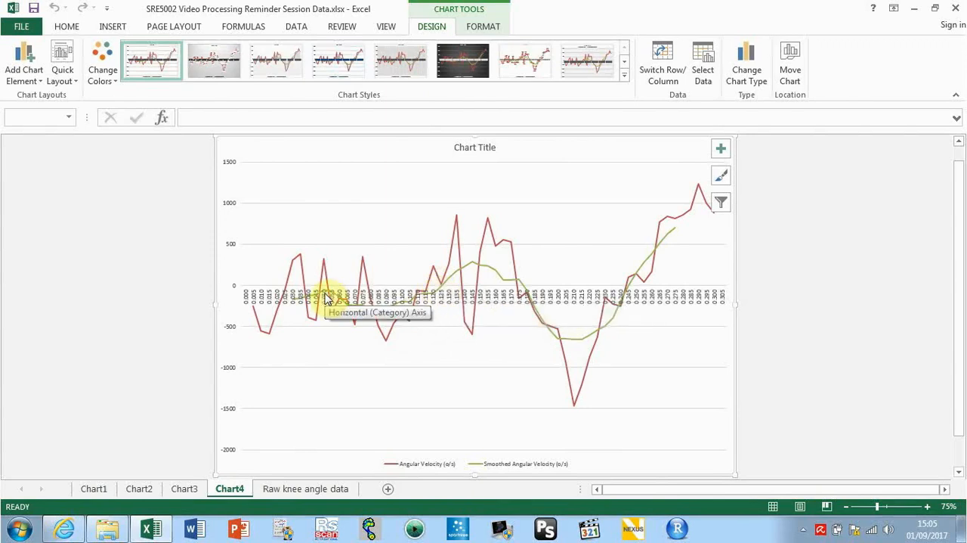
Inspect the moving average formula in D7 of the raw knee angle data sheet and the knee angle range it covers
click(321, 491)
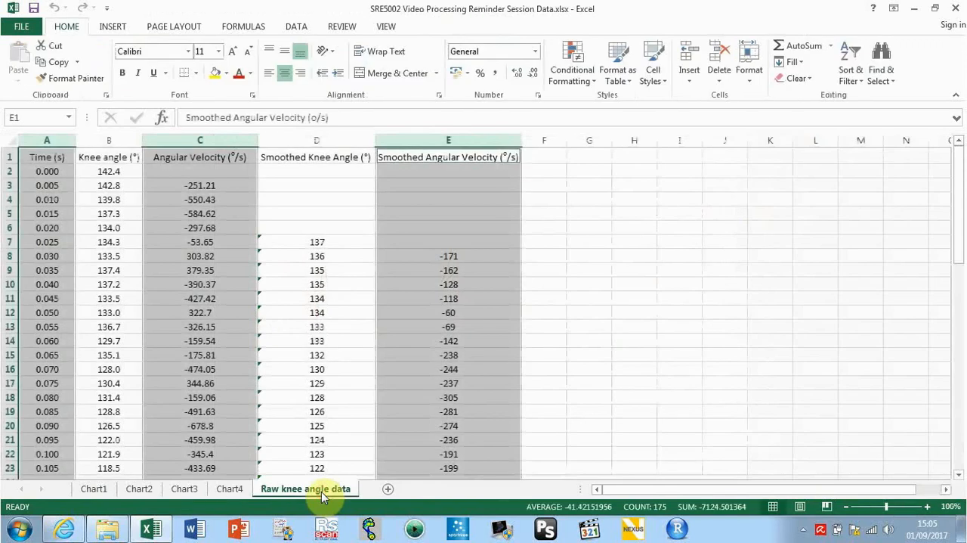
click(356, 362)
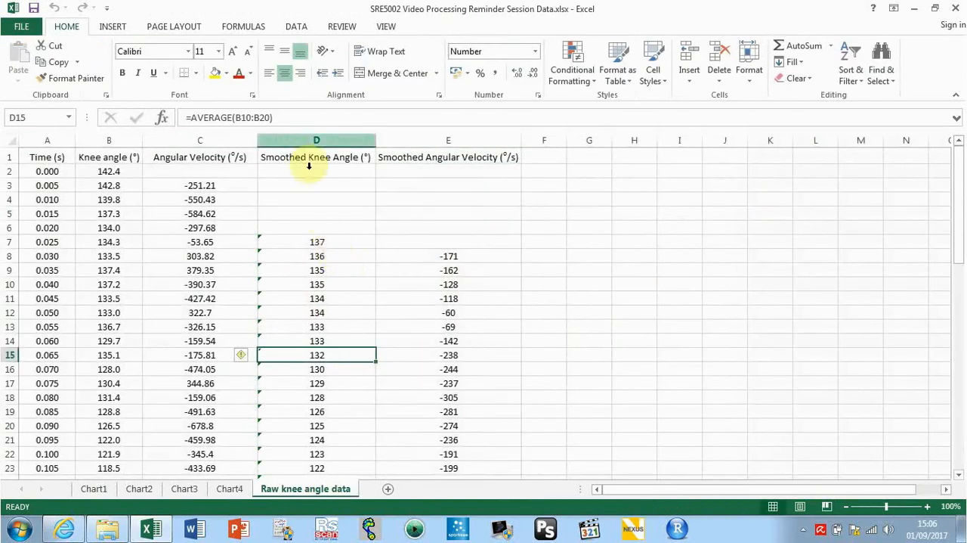
double_click(323, 241)
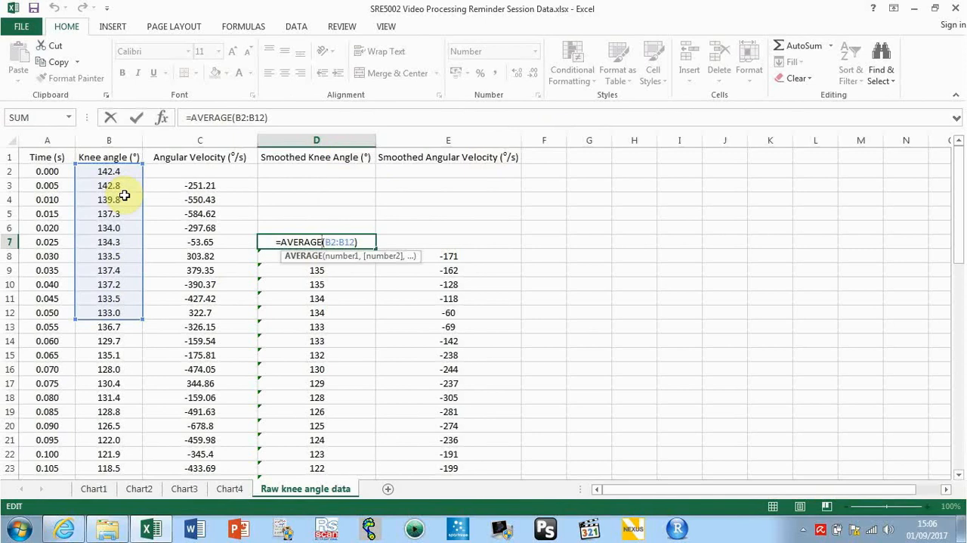
scroll(136, 405, right, 3)
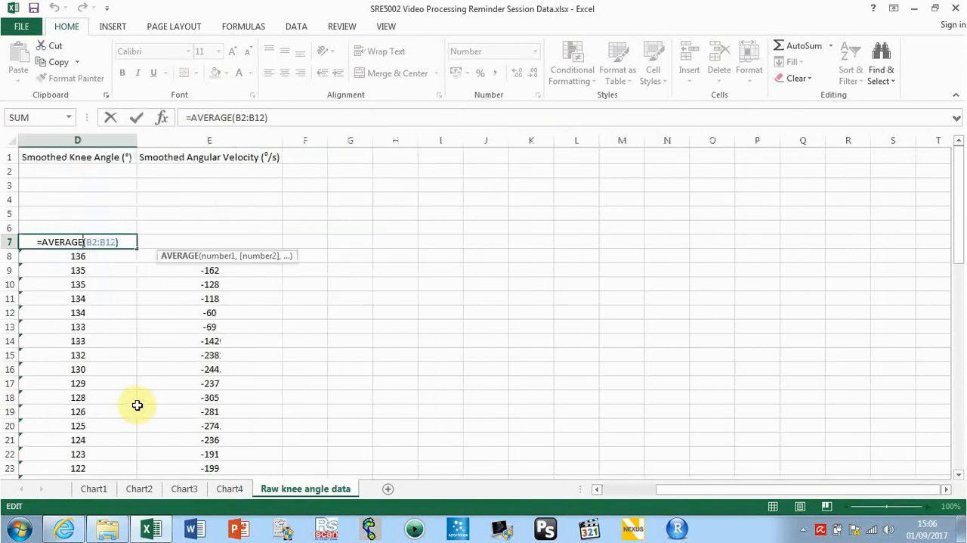
key(Return)
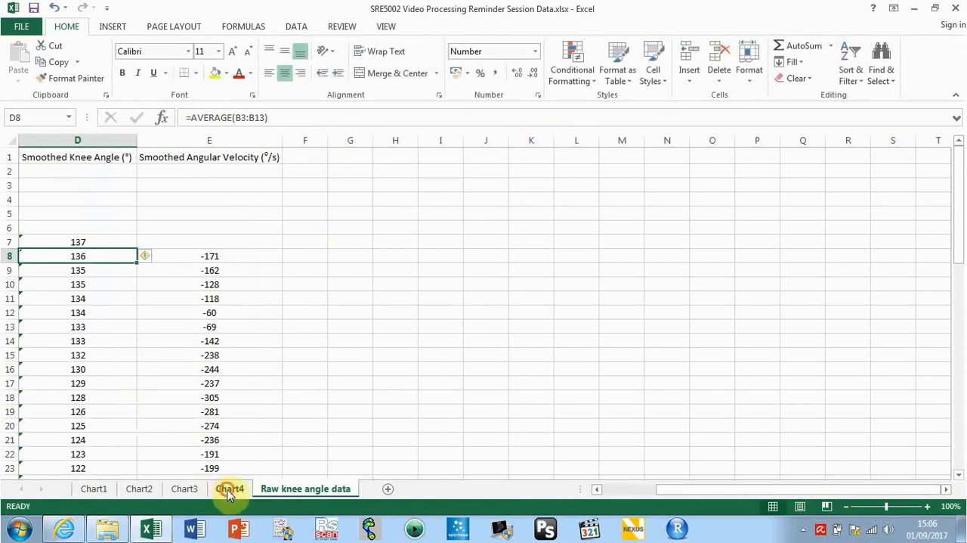
Review the smoothed curves on Chart4 and Chart3 against the start of the knee angle column in the raw data sheet
click(230, 489)
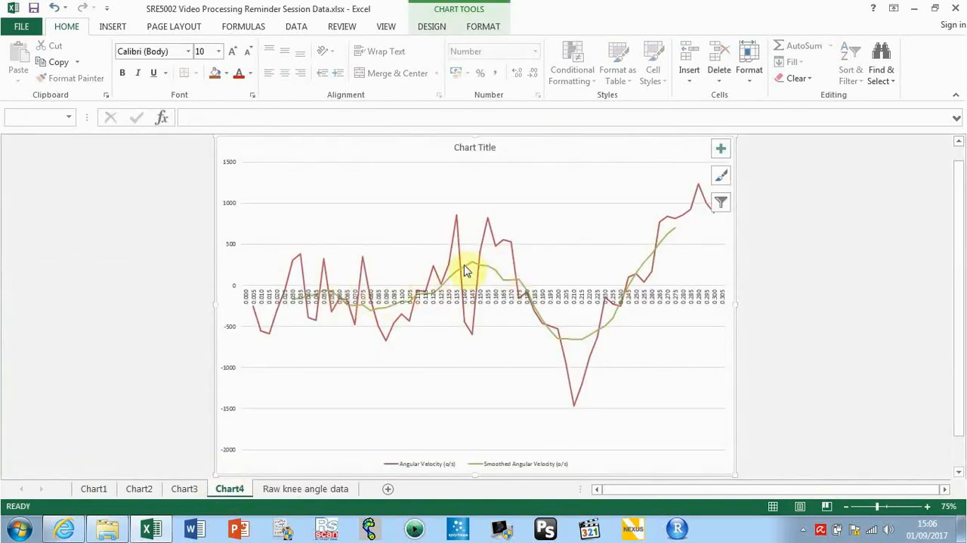
click(181, 489)
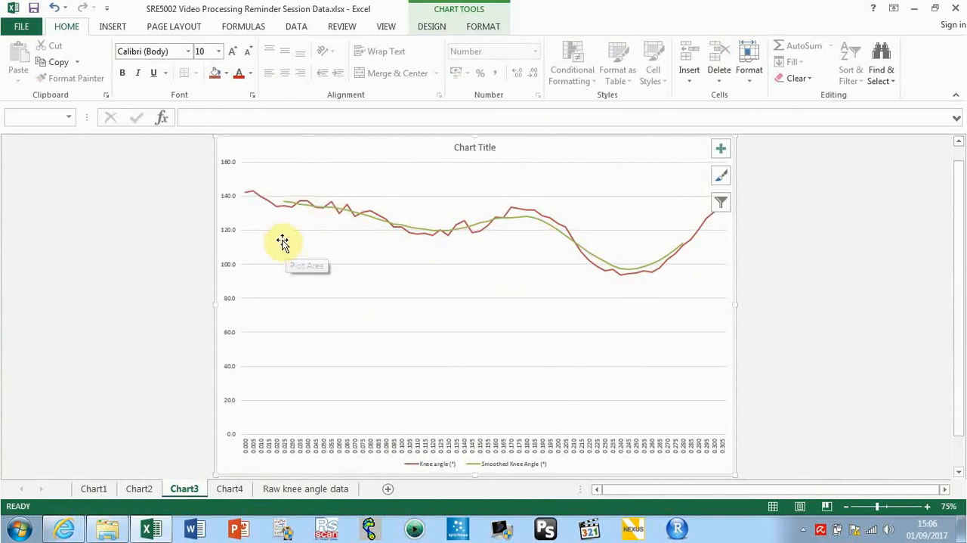
mouse_move(657, 268)
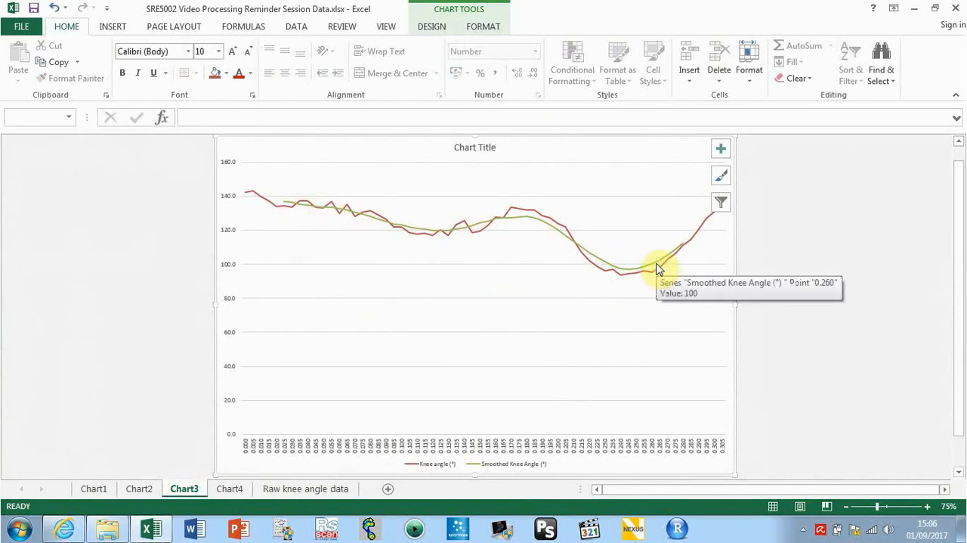
click(229, 489)
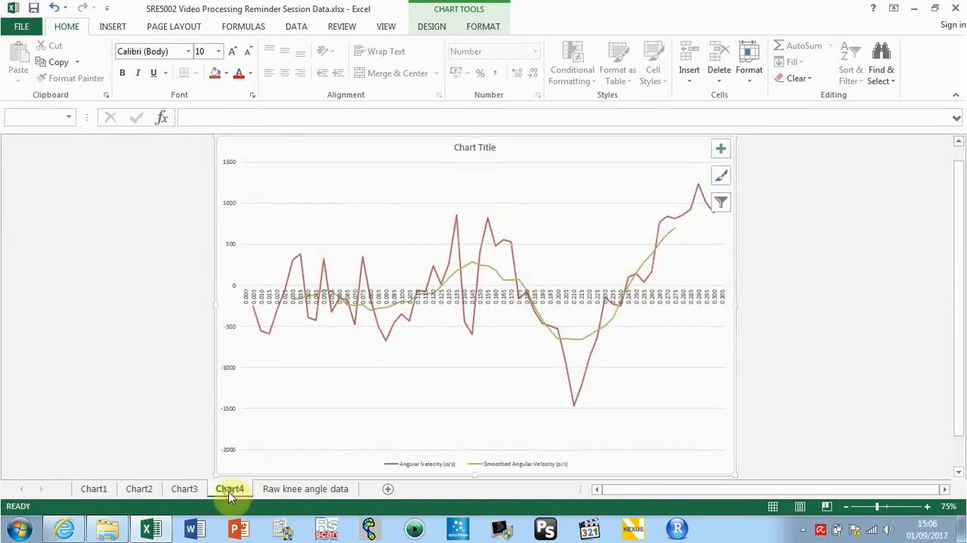
click(298, 489)
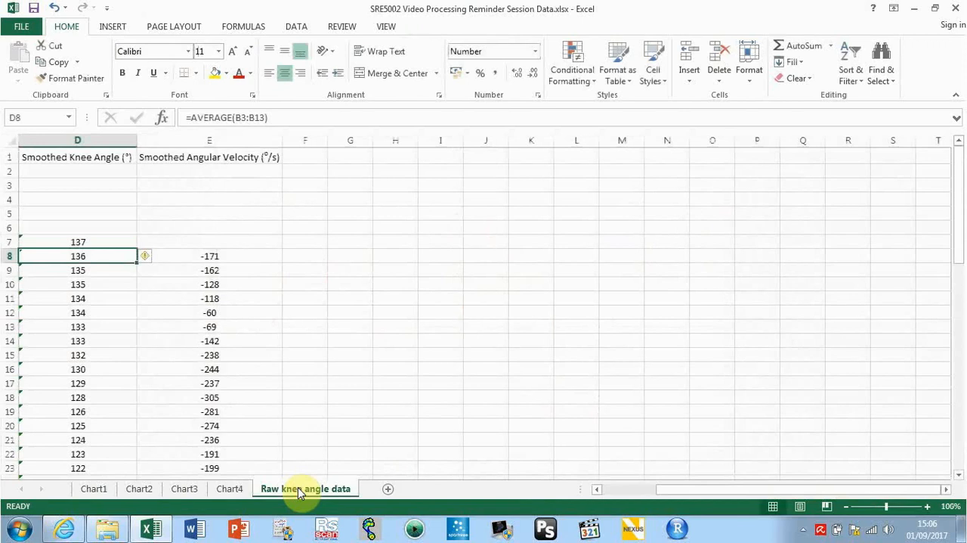
drag(730, 491, 656, 492)
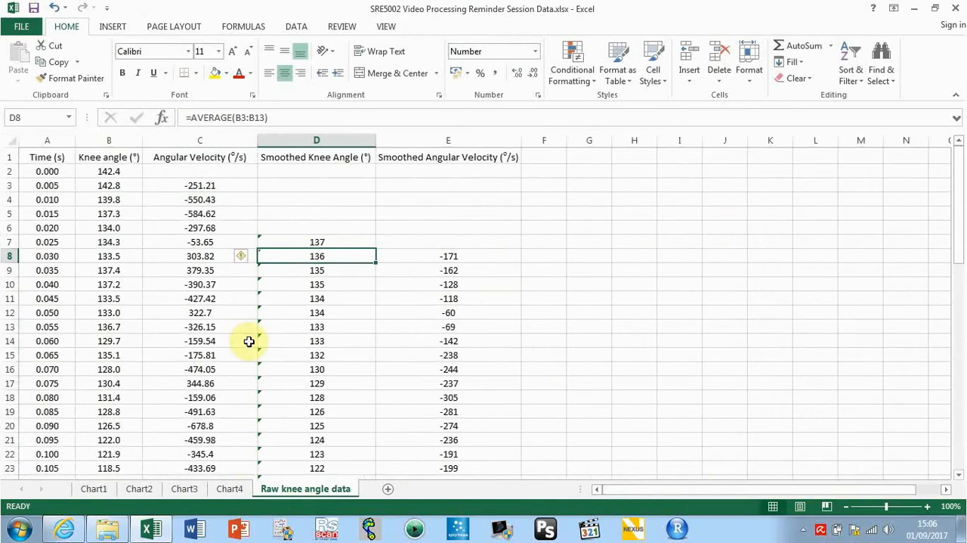
click(126, 170)
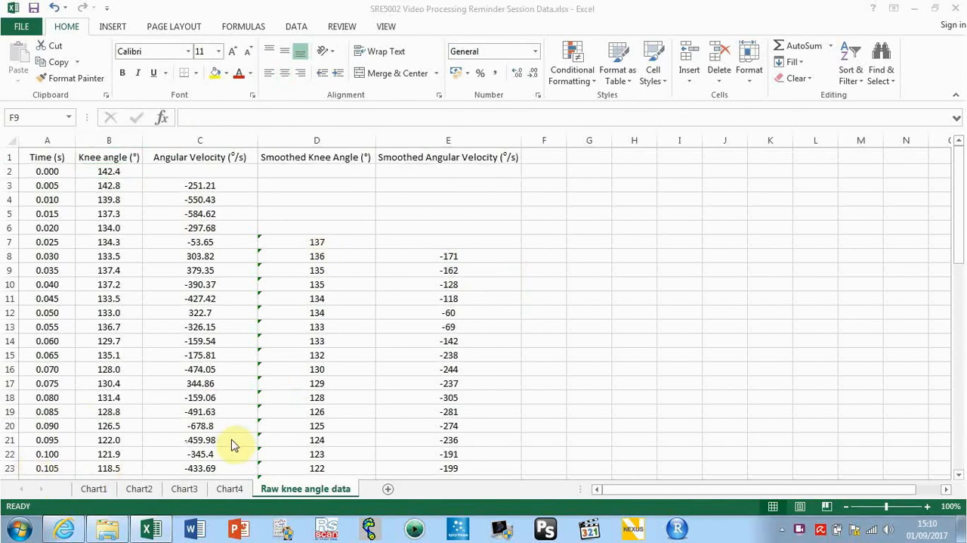
Add primary horizontal and primary vertical axis titles to the angular velocity chart on Chart4
click(227, 492)
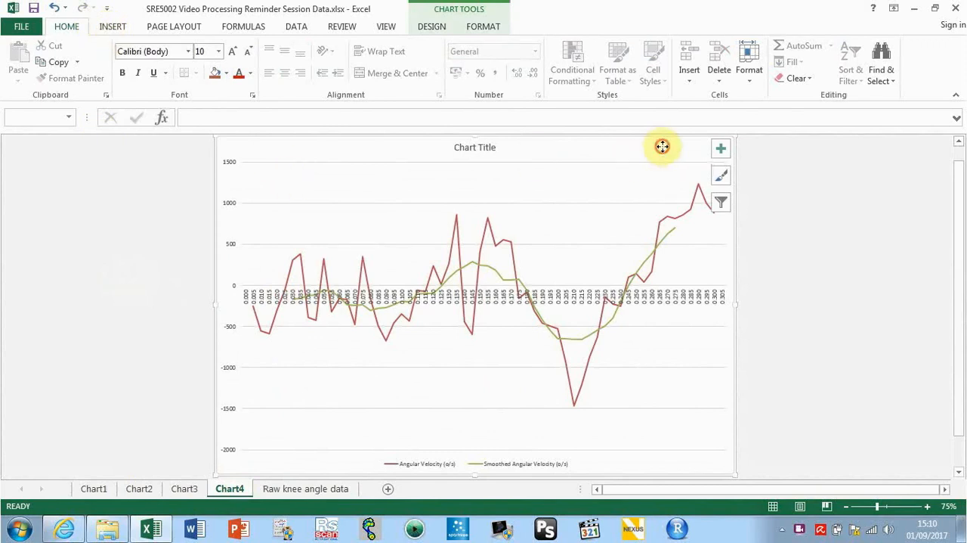
click(437, 29)
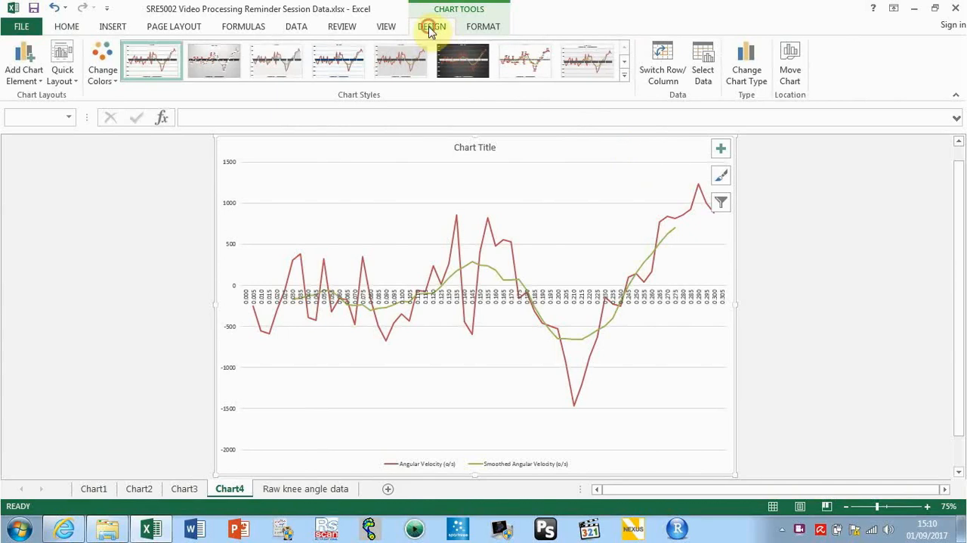
click(63, 75)
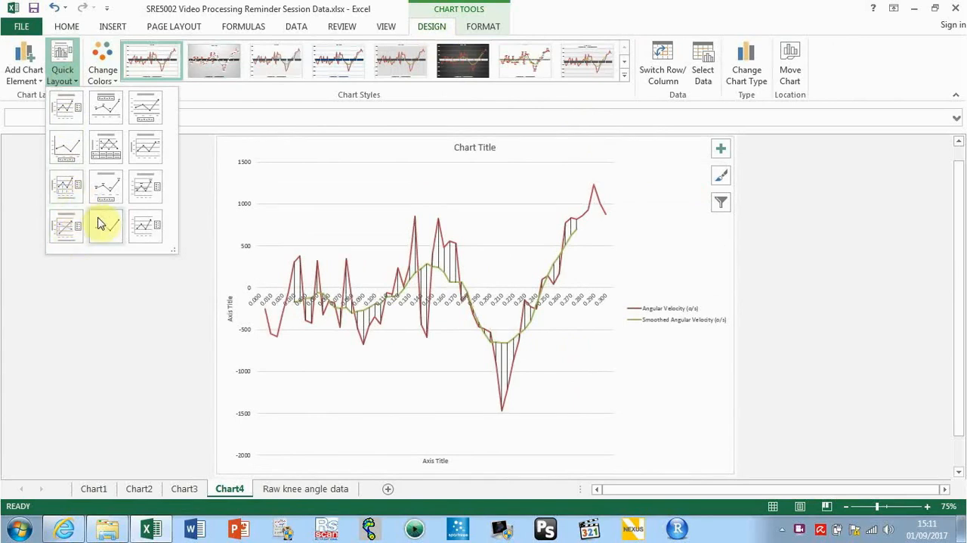
click(28, 150)
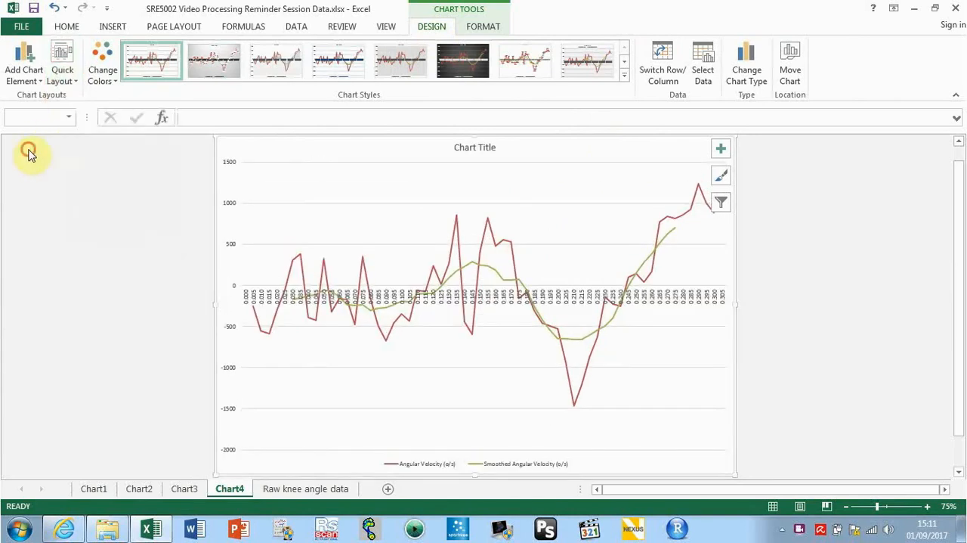
click(29, 79)
mouse_move(37, 100)
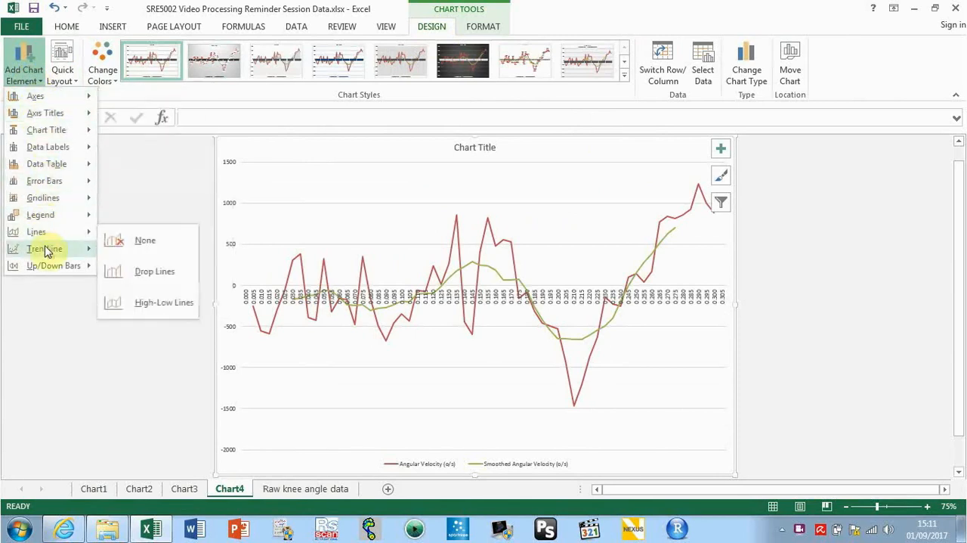
mouse_move(46, 248)
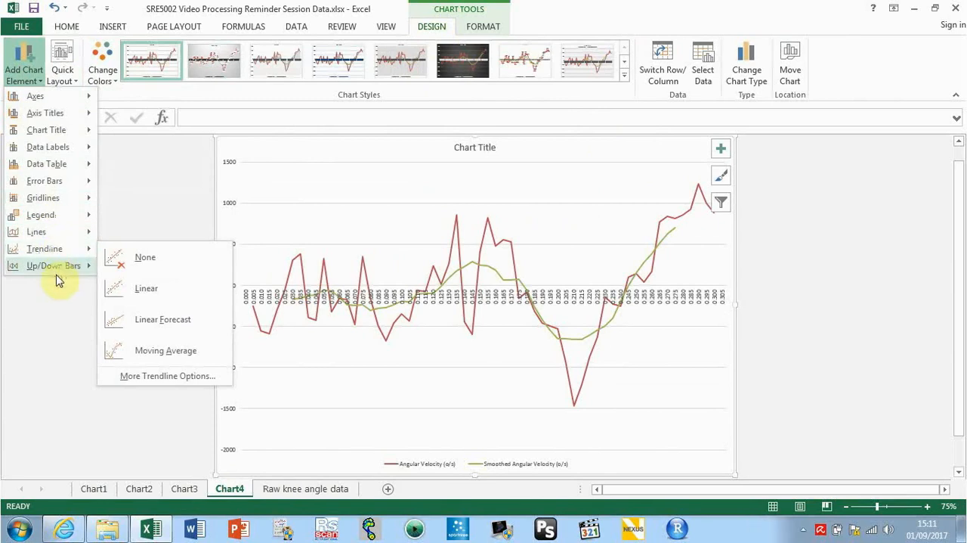
mouse_move(60, 179)
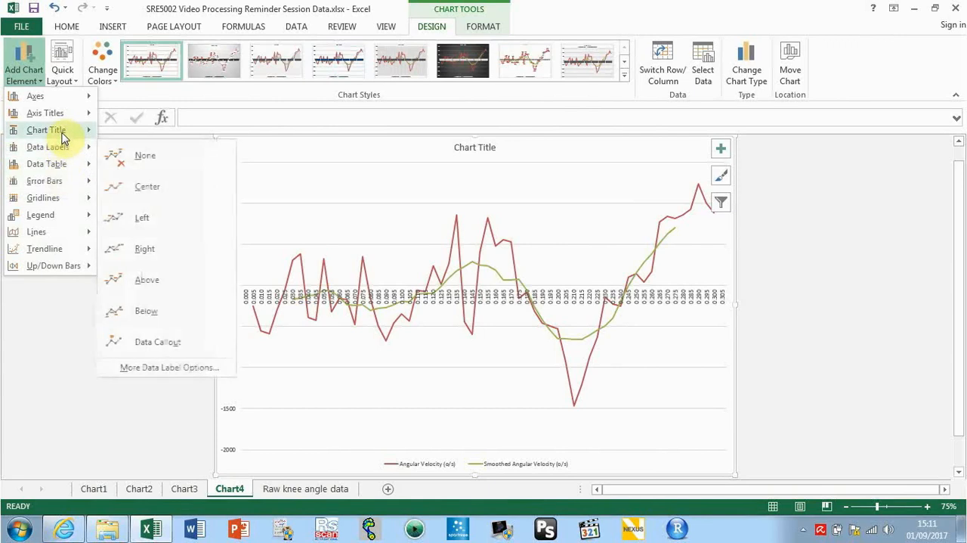
mouse_move(63, 133)
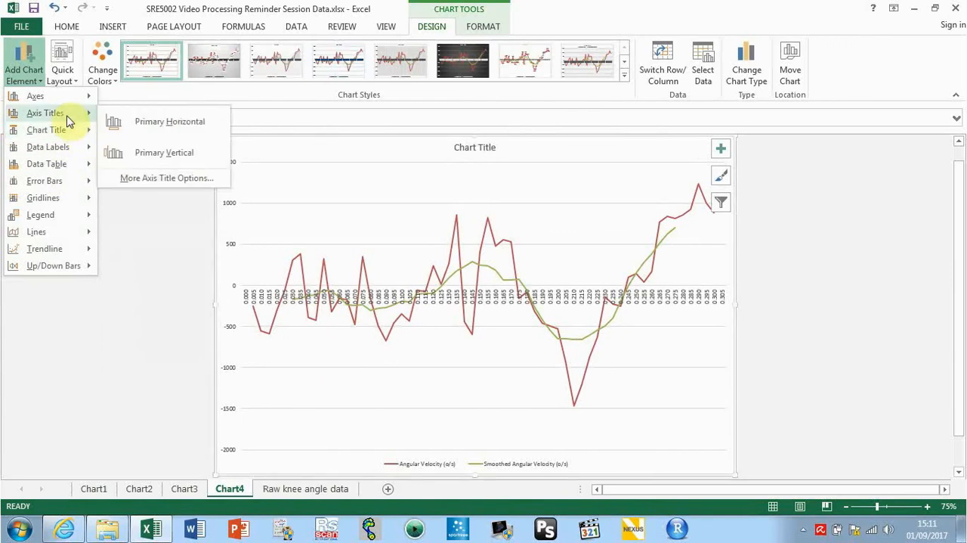
click(158, 123)
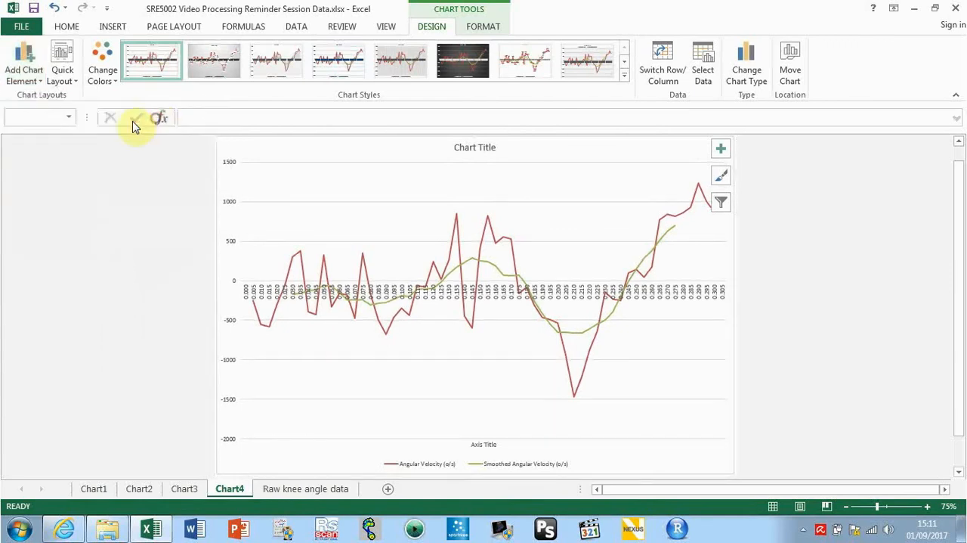
click(25, 67)
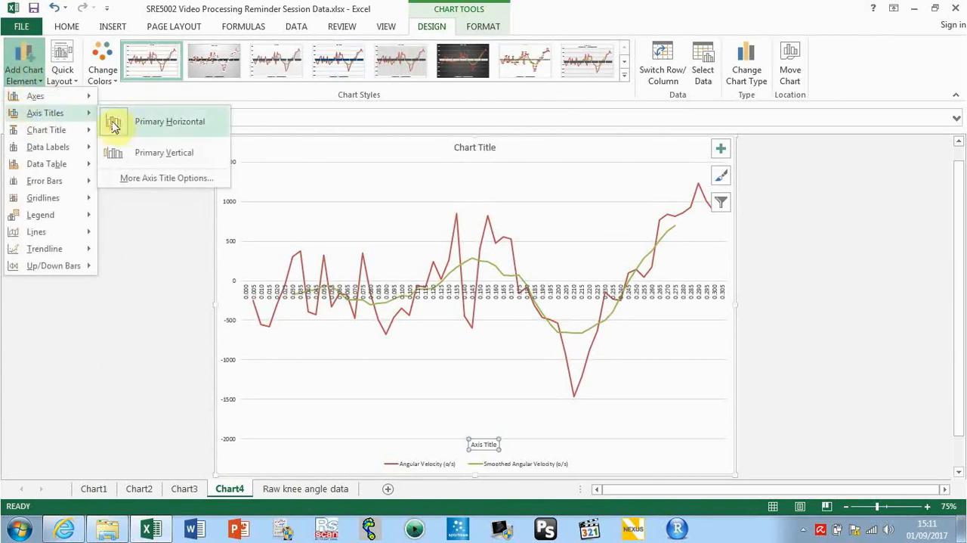
click(133, 150)
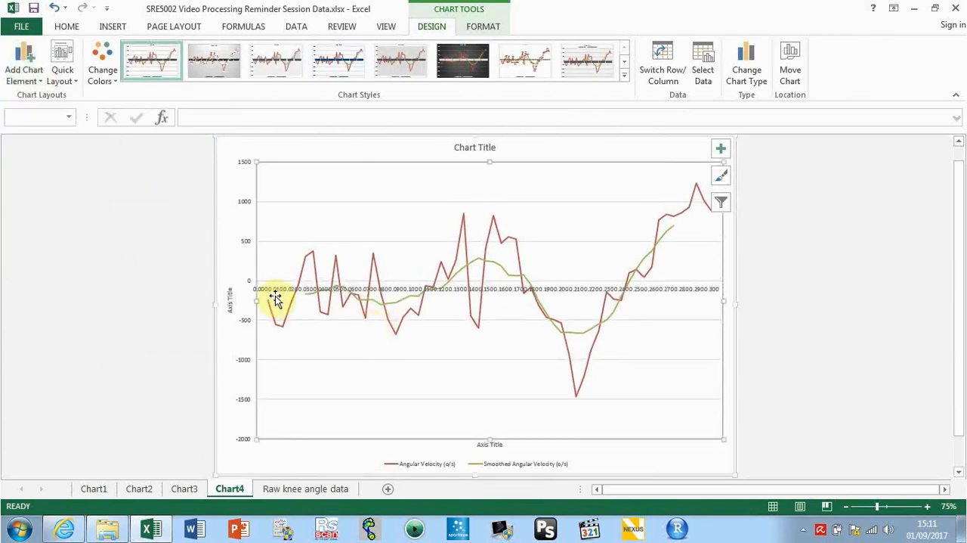
Replace the vertical axis title placeholder of the angular velocity chart with "Angle (o)"
double_click(230, 296)
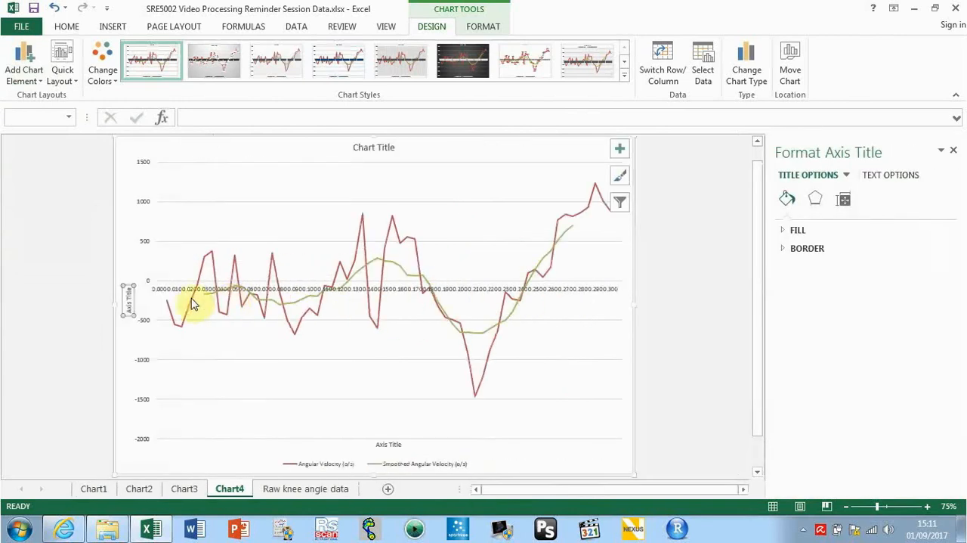
click(129, 294)
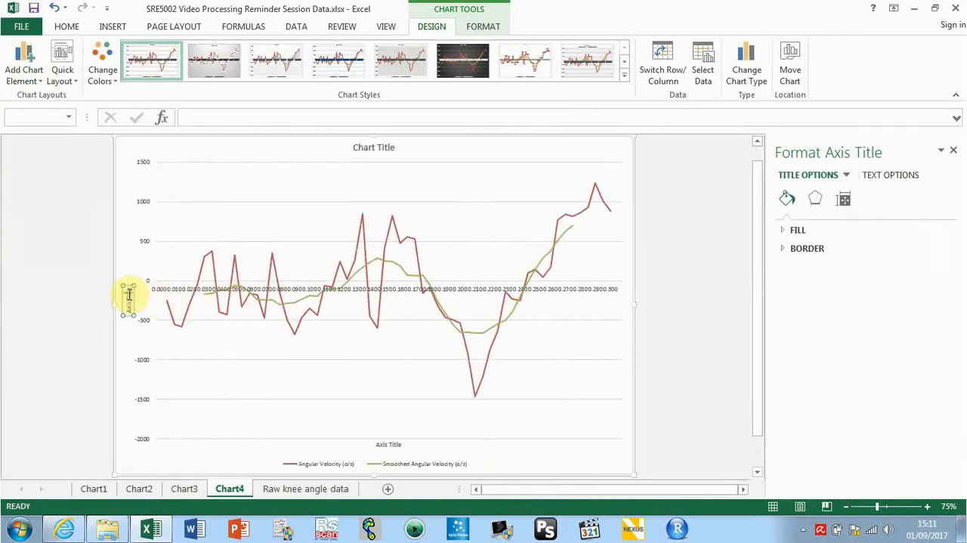
key(BackSpace)
key(BackSpace)
key(BackSpace)
key(BackSpace)
key(BackSpace)
key(BackSpace)
key(BackSpace)
key(BackSpace)
key(BackSpace)
key(BackSpace)
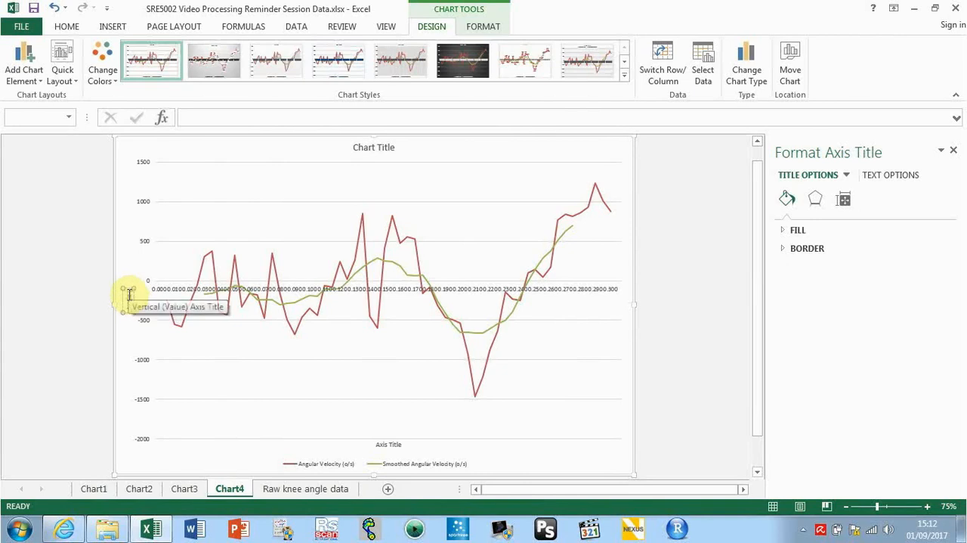
text(ar)
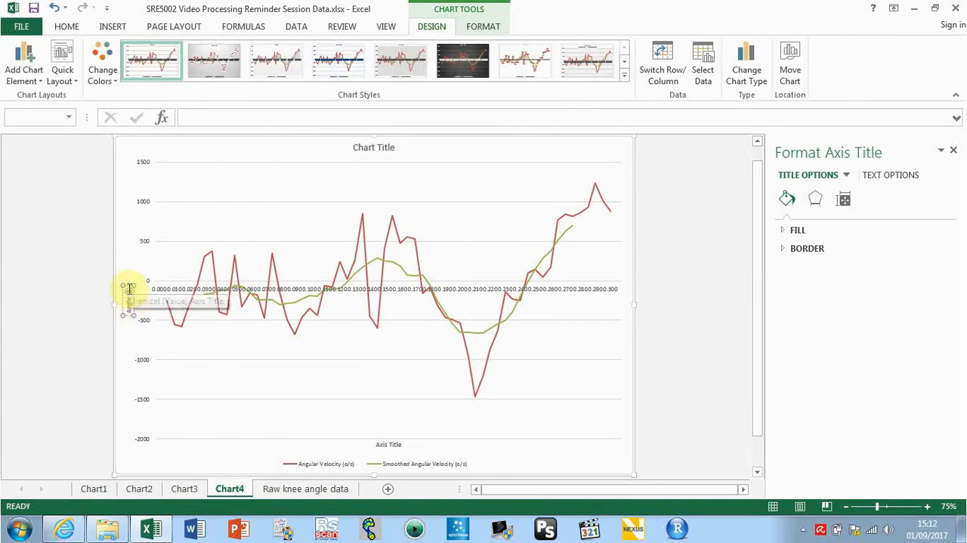
Format the "o" inside the parentheses of the vertical axis title as superscript to make a degree symbol
click(66, 31)
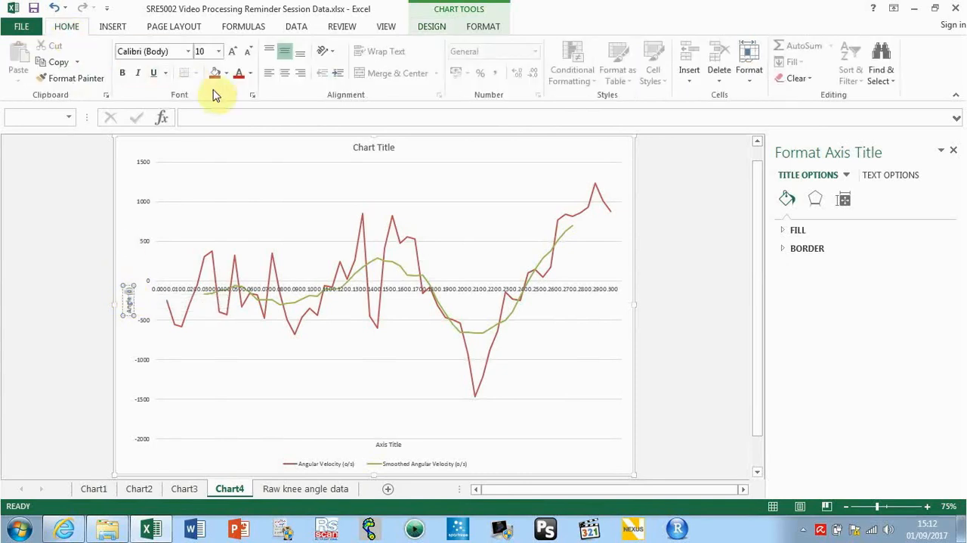
click(252, 95)
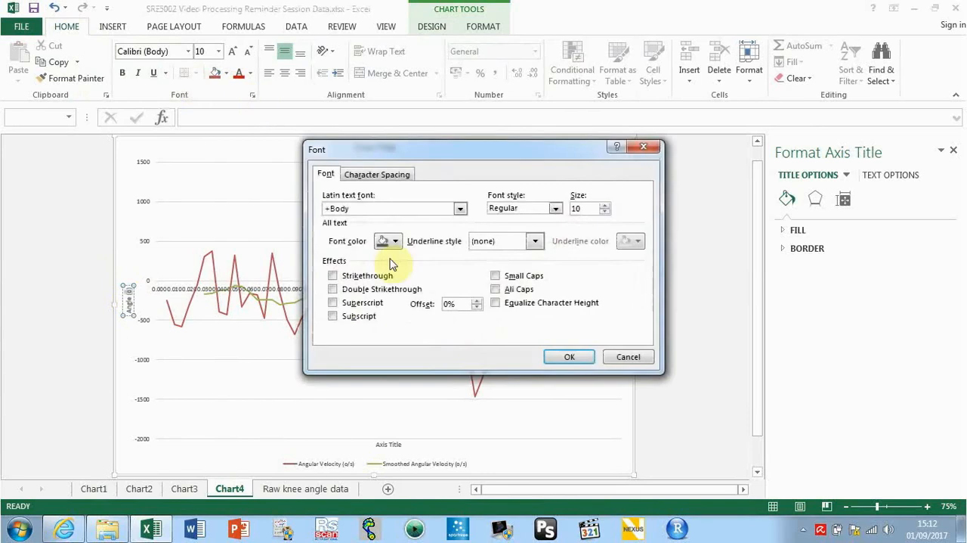
click(365, 302)
click(576, 357)
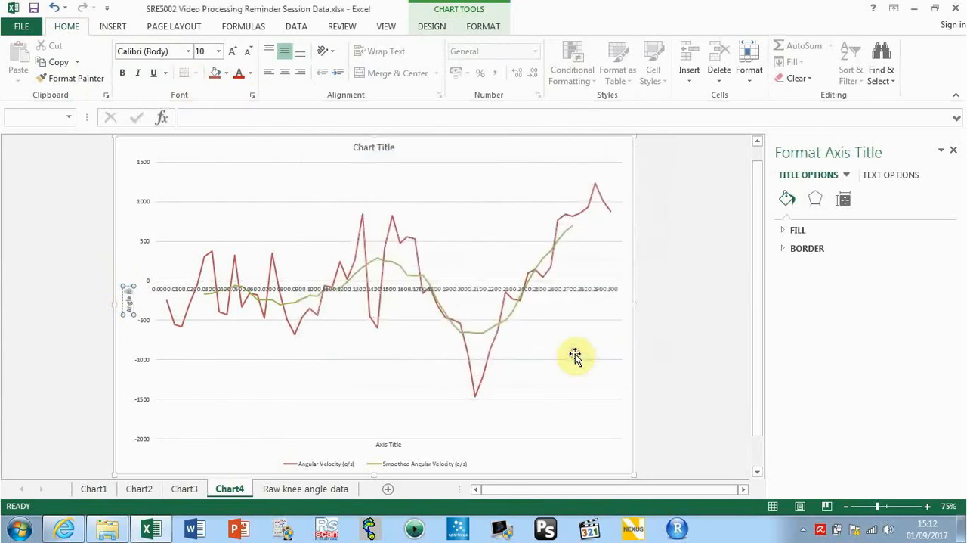
Replace the horizontal axis title placeholder of the angular velocity chart with "Time (s)"
click(390, 445)
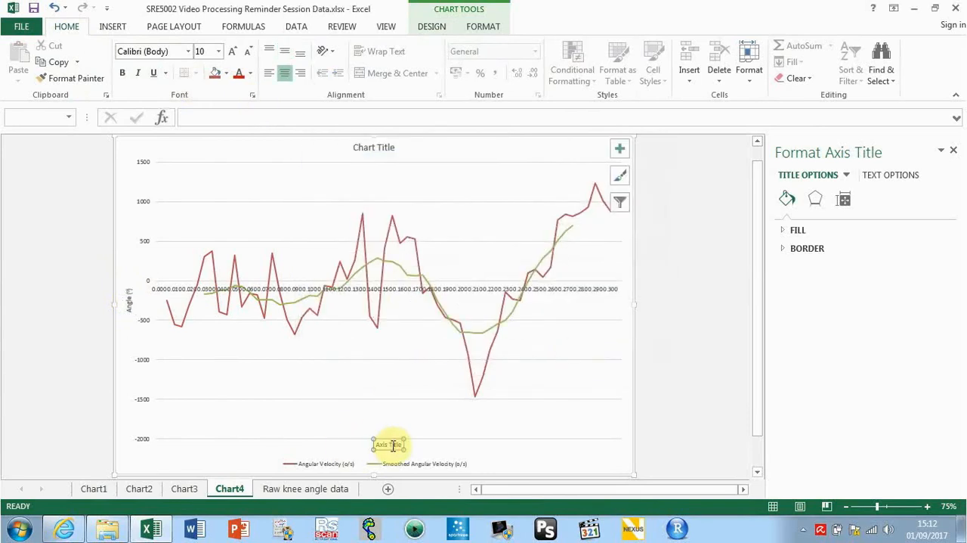
click(388, 446)
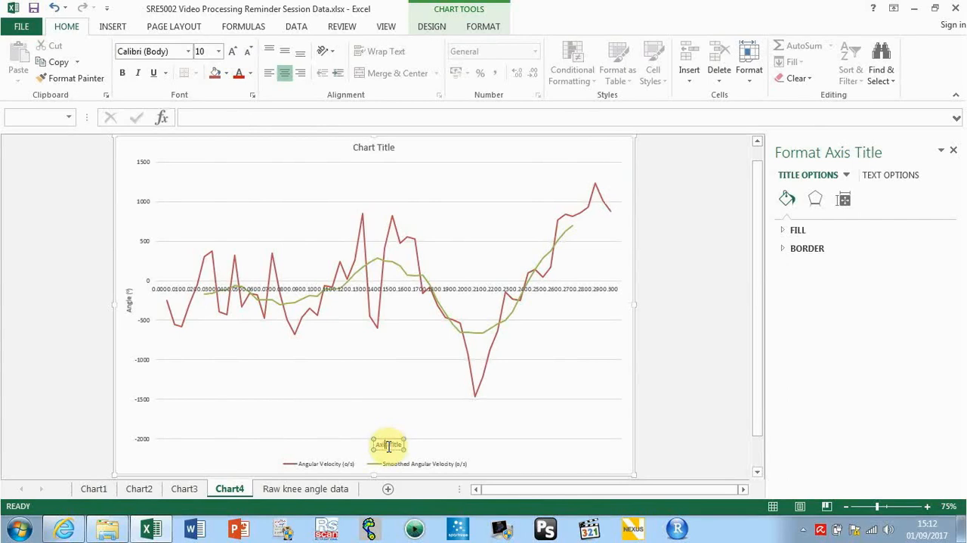
double_click(388, 446)
key(BackSpace)
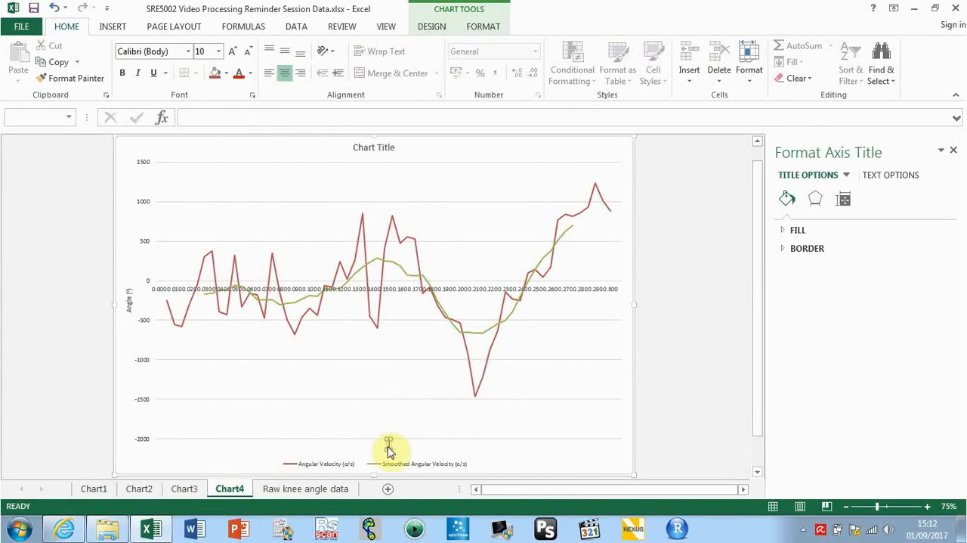
text(Time)
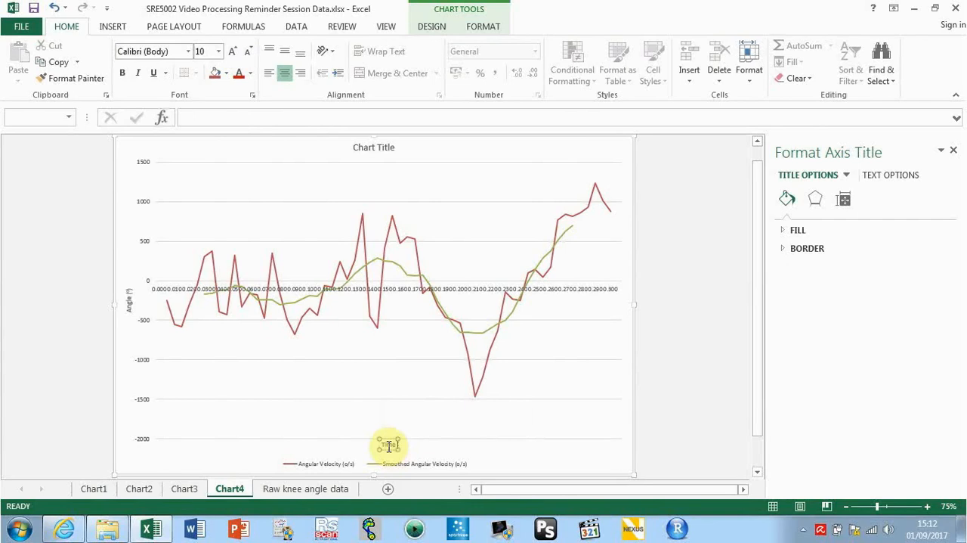
text( (s))
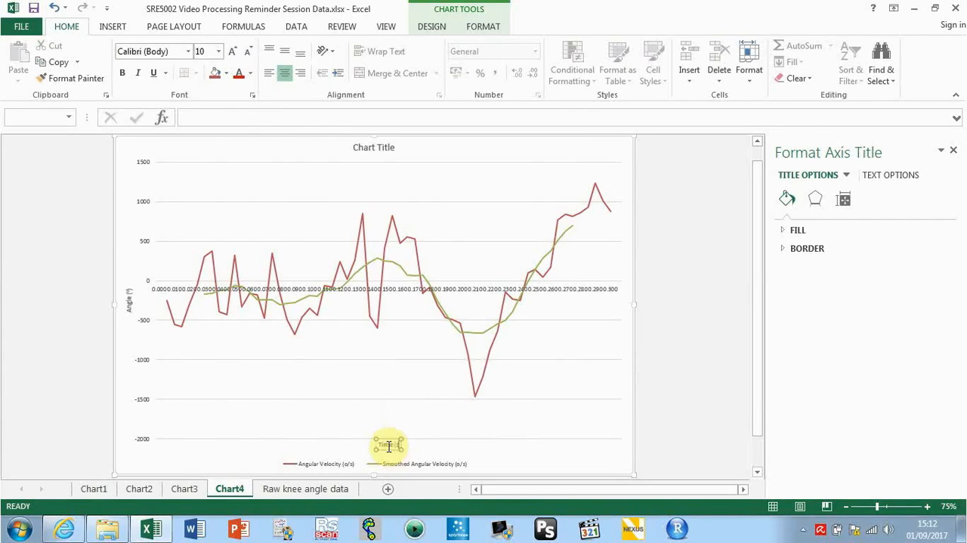
click(484, 450)
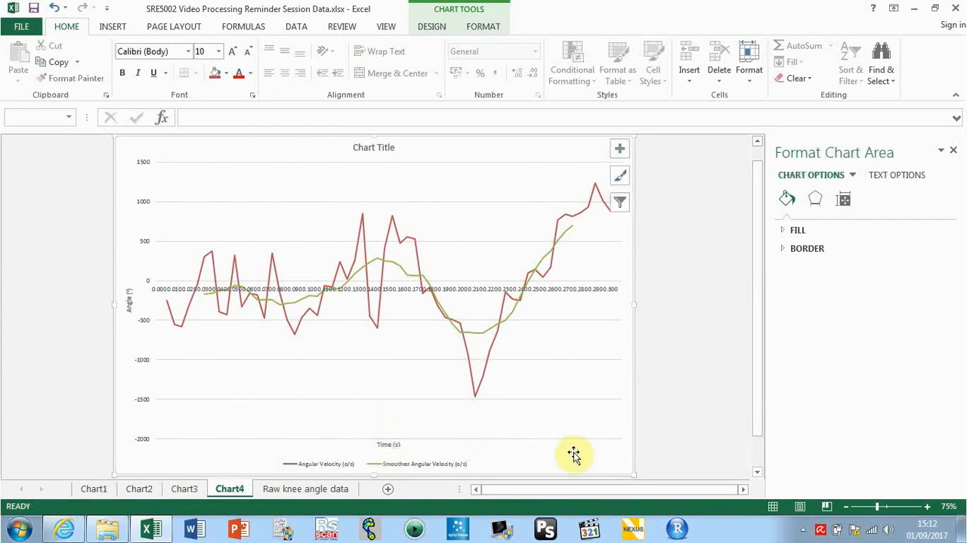
click(325, 463)
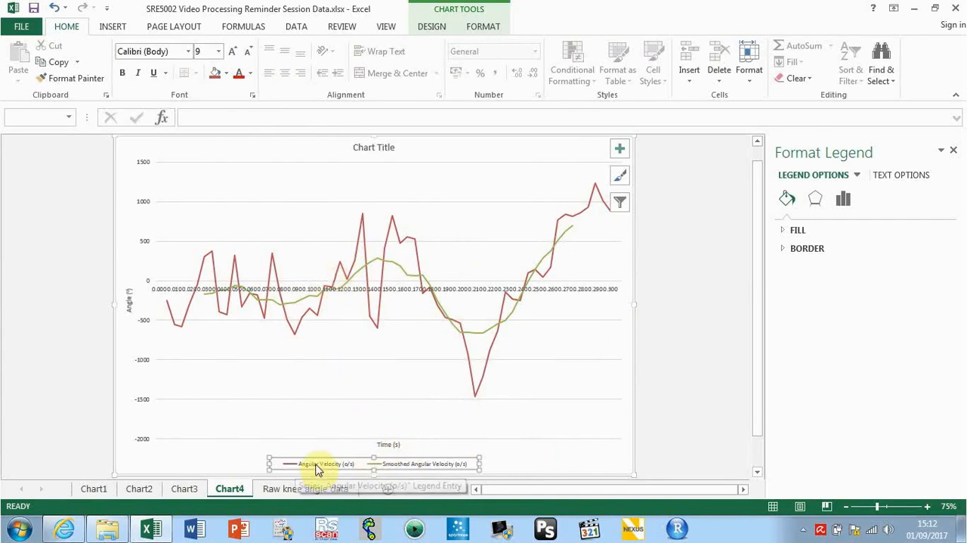
click(671, 372)
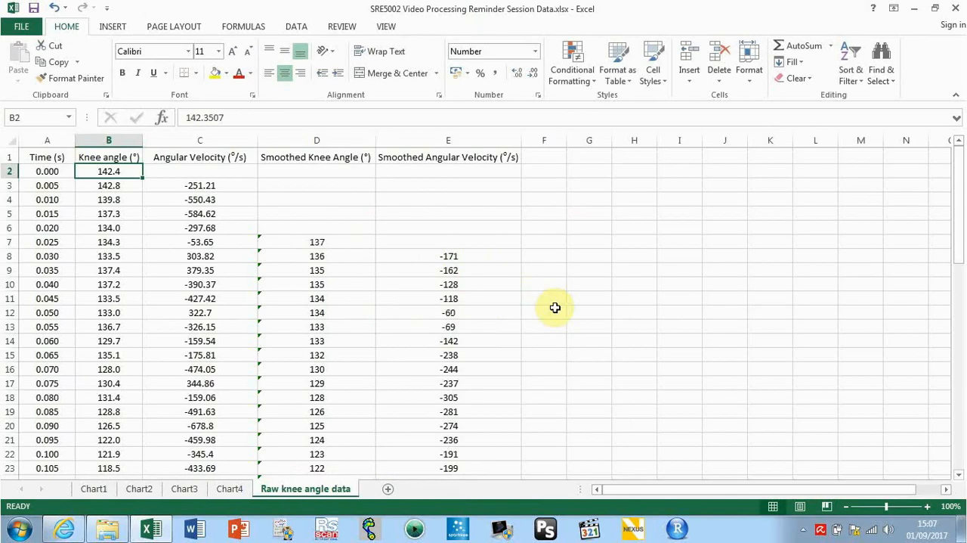
click(543, 260)
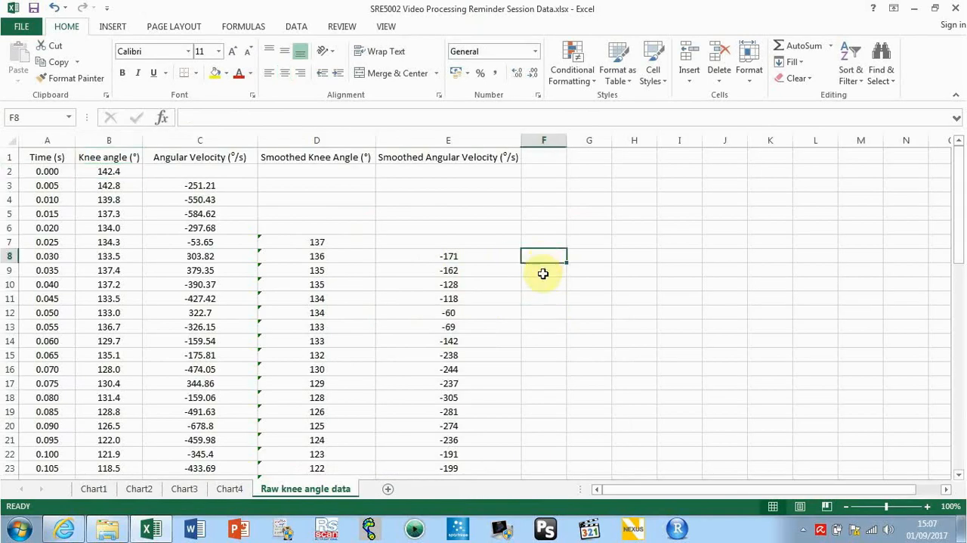
click(543, 274)
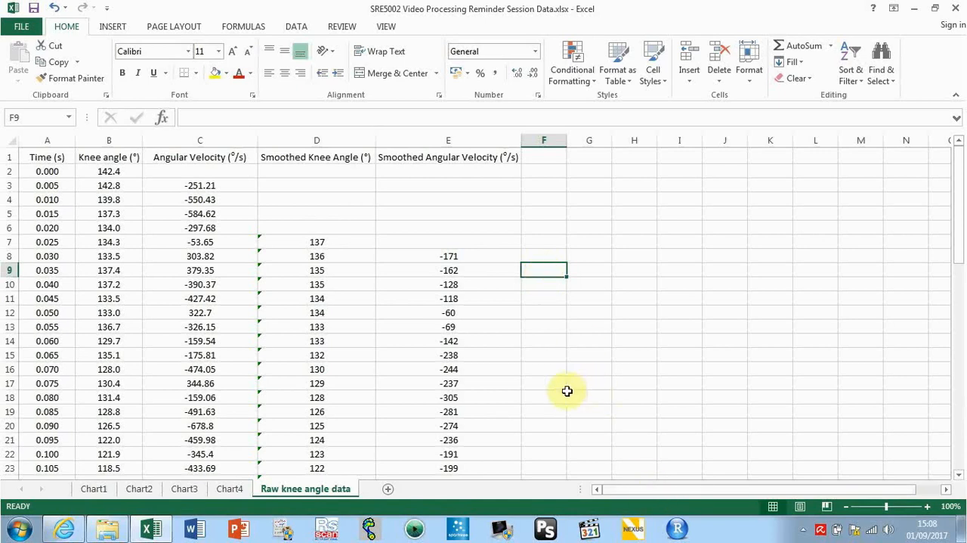
click(547, 285)
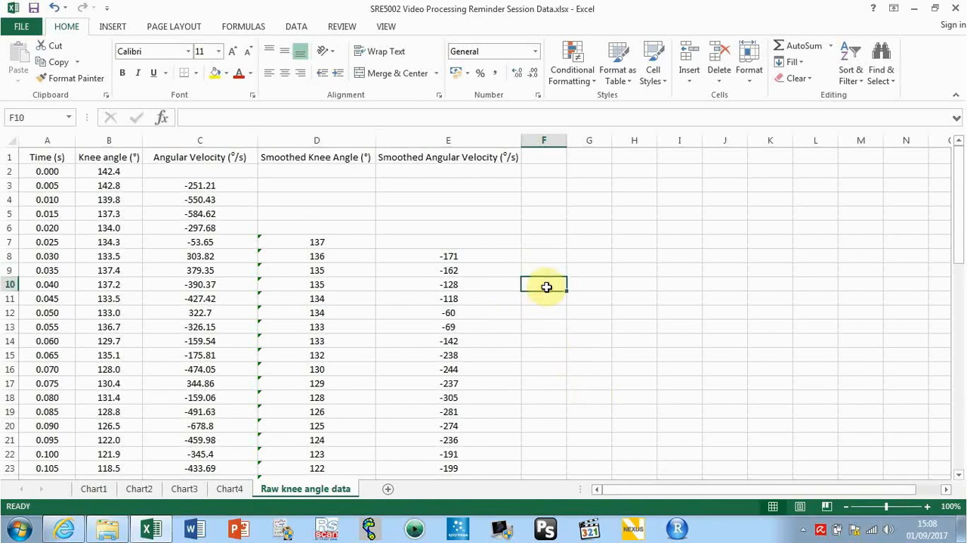
click(545, 272)
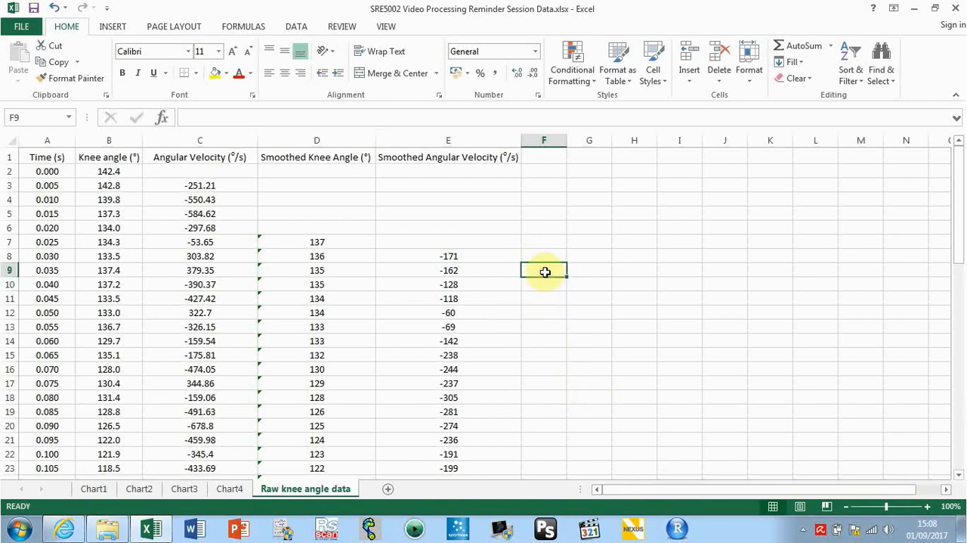